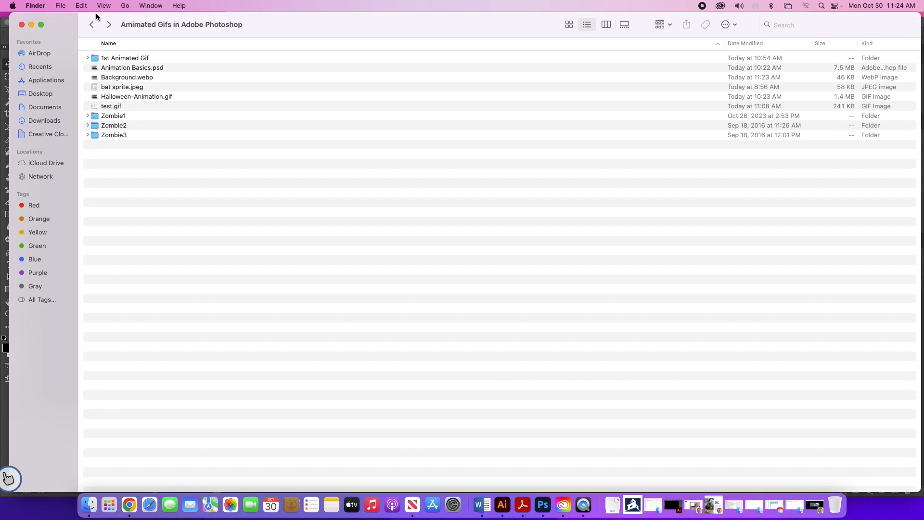
Open Animation Basics.psd from Finder in Photoshop and examine its bat, zombie and pumpkin layers.
click(138, 98)
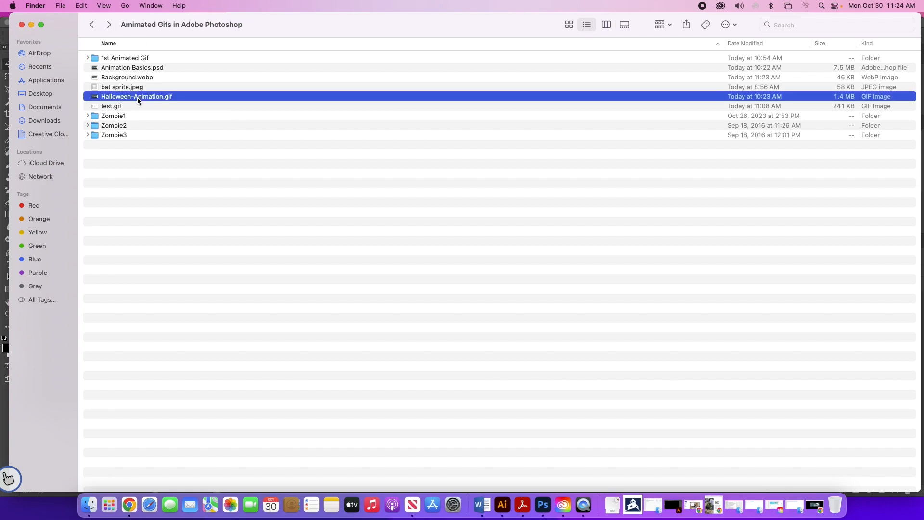
double_click(140, 71)
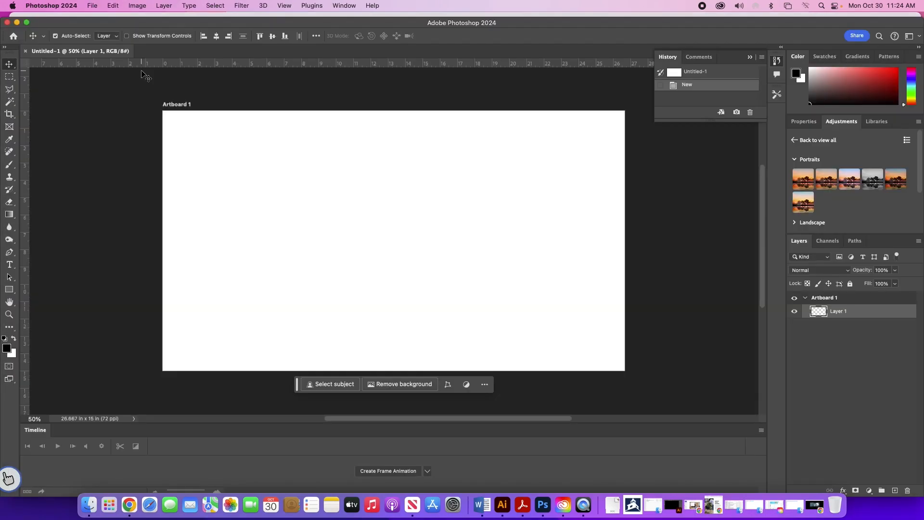
click(86, 127)
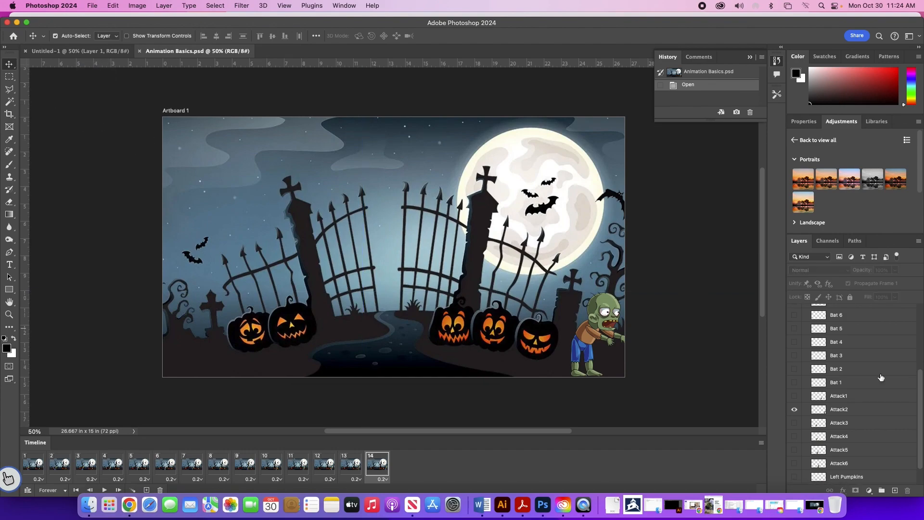
scroll(920, 441, down, 3)
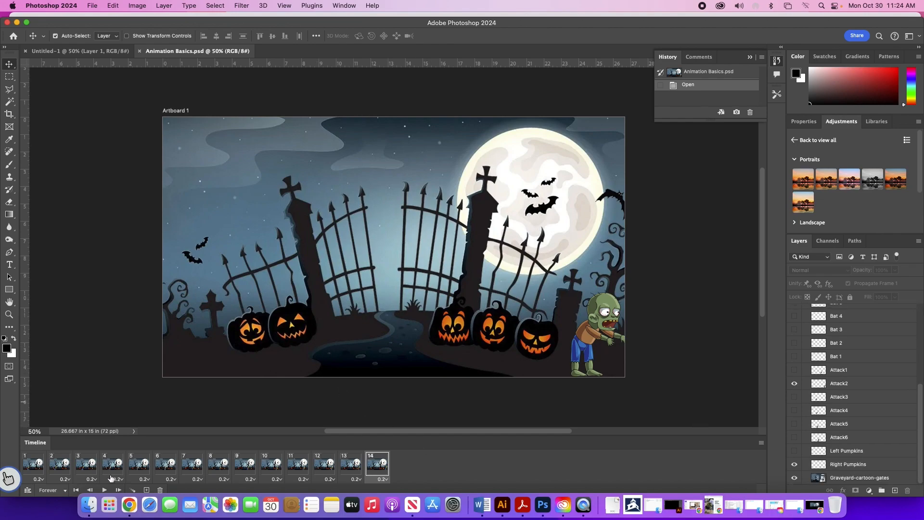
drag(167, 28, 168, 21)
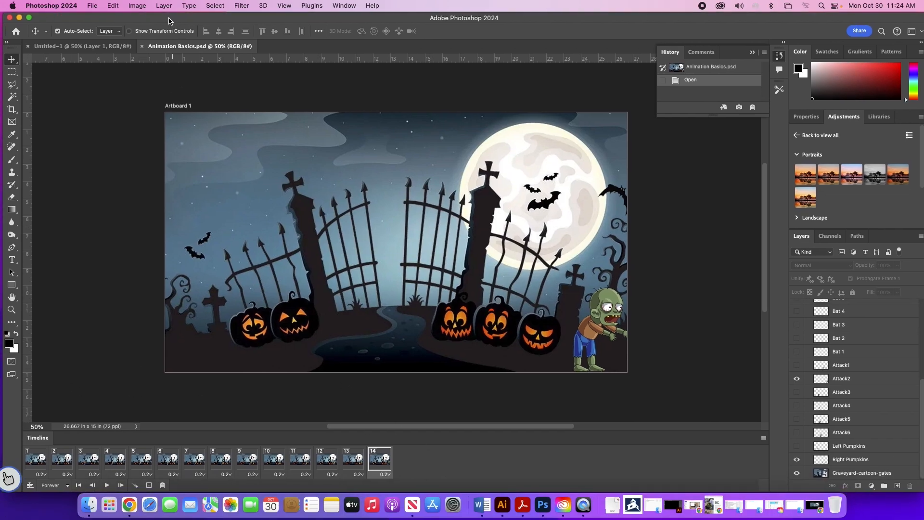
Play the frame animation in Animation Basics.psd, stop the playback and close the document.
click(105, 485)
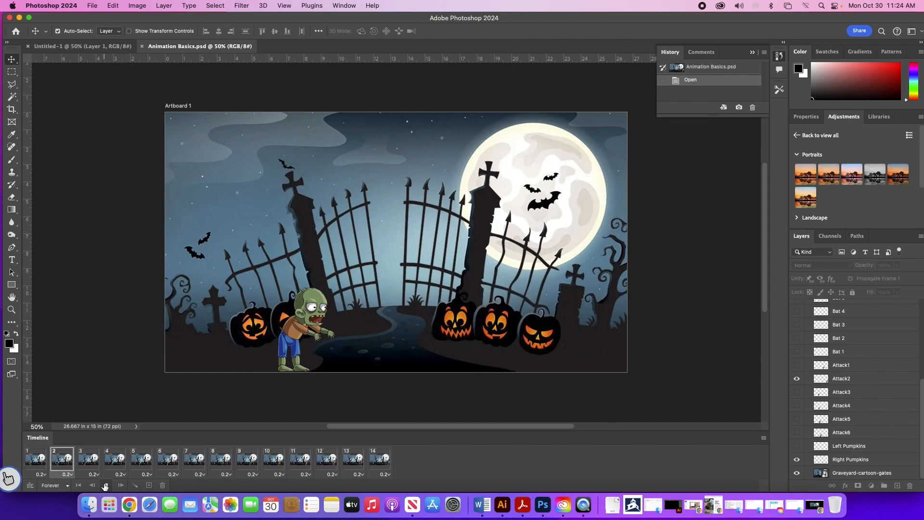
click(106, 484)
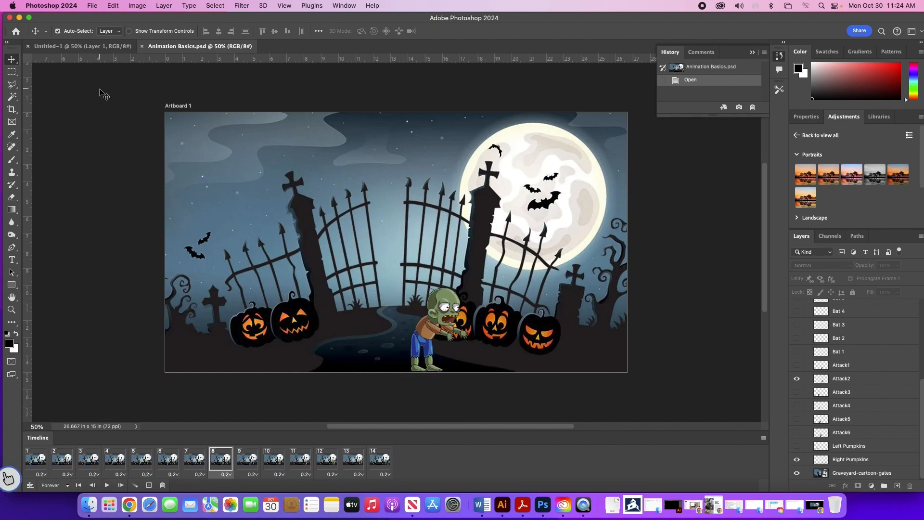
click(142, 48)
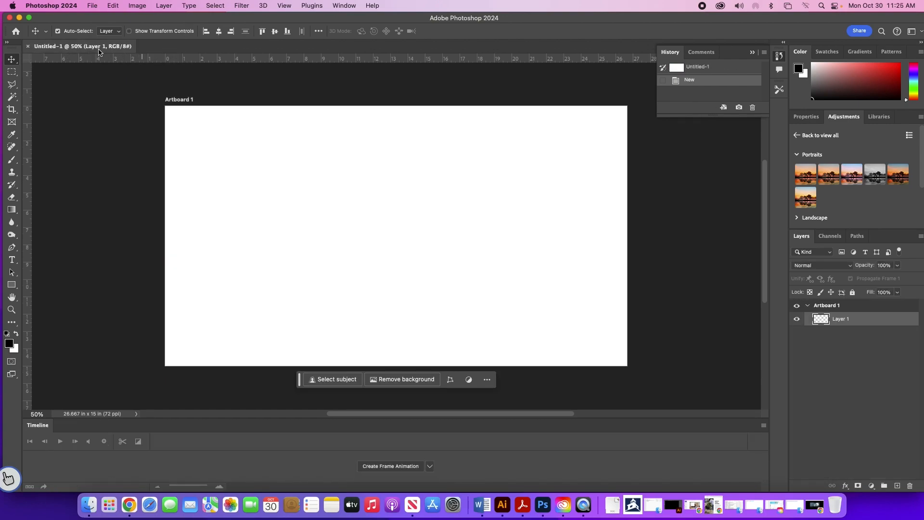
Close the blank document and create a new one from the Web Large preset, 1920 x 1080 px at 72 ppi.
click(28, 47)
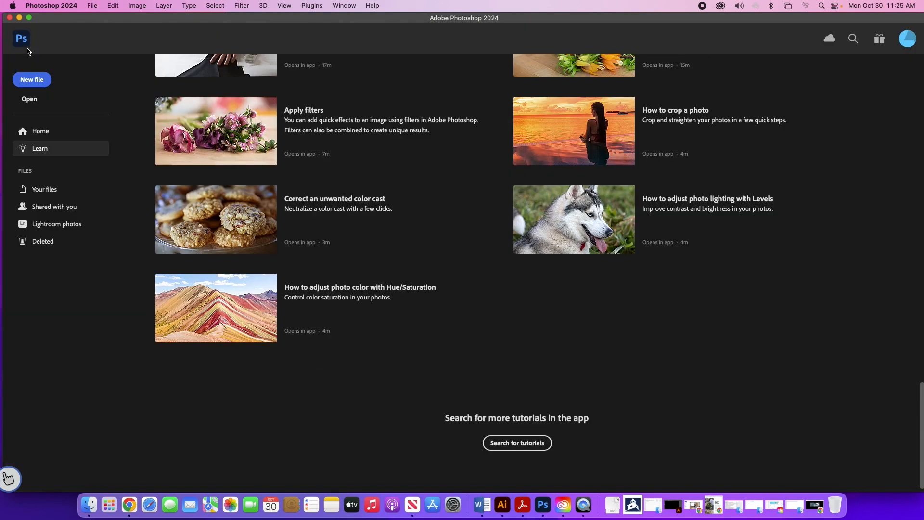
click(36, 83)
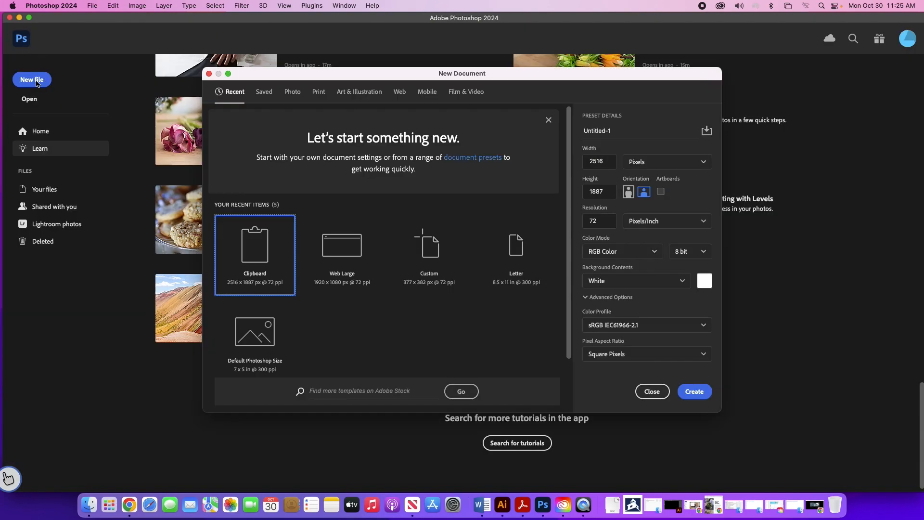
click(396, 94)
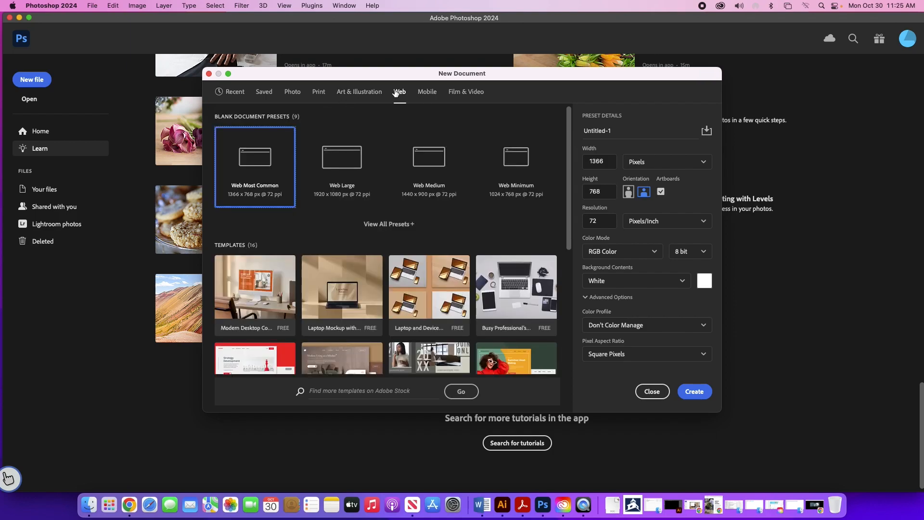
click(338, 149)
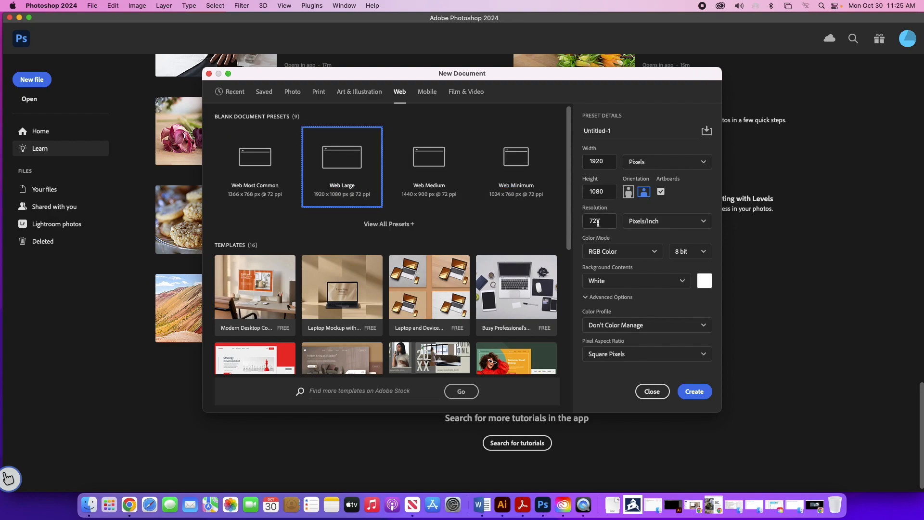
click(695, 391)
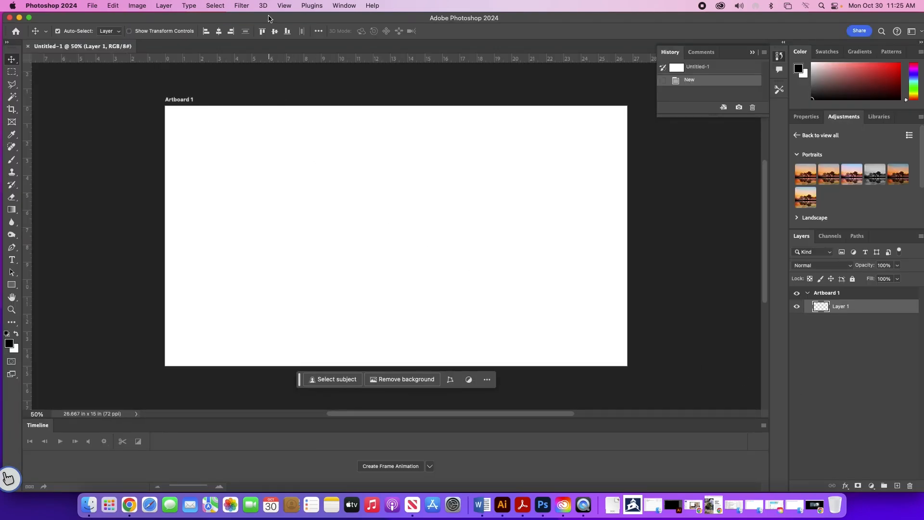
Place Background.webp from the animated GIFs project folder as an embedded image on the artboard.
double_click(113, 20)
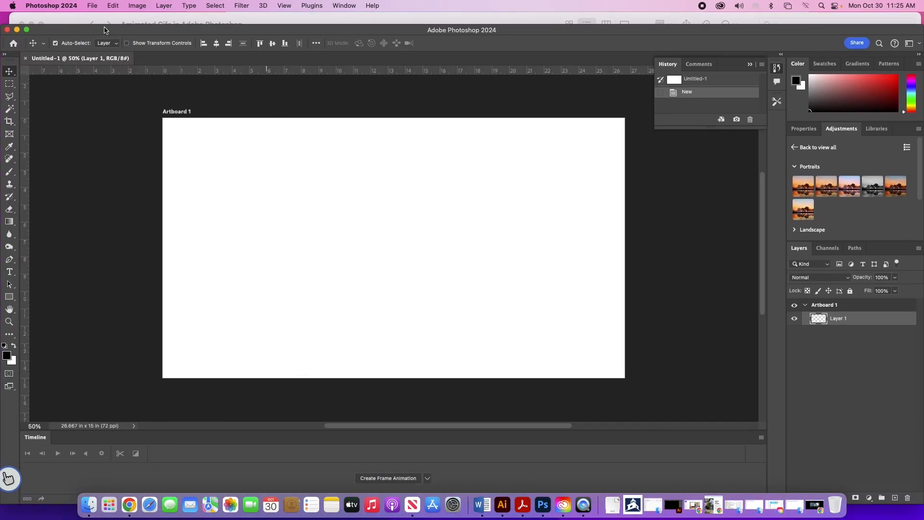
click(92, 5)
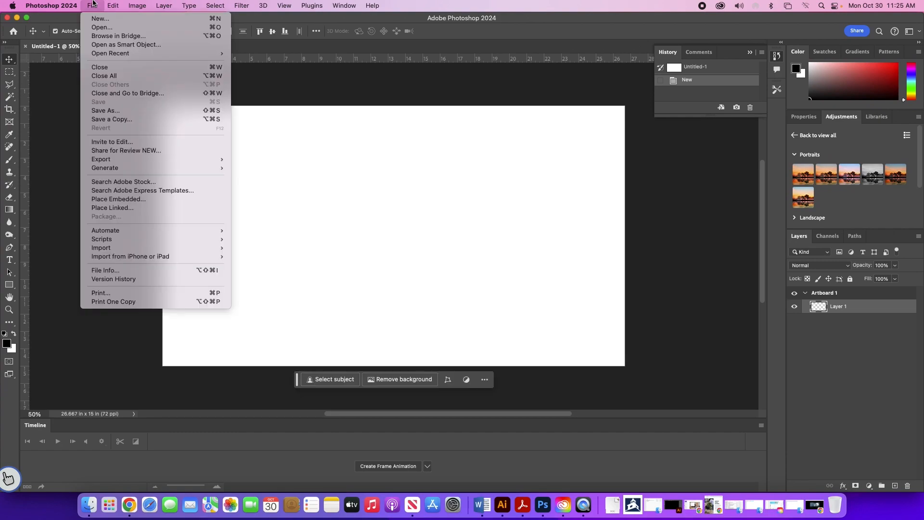
click(637, 188)
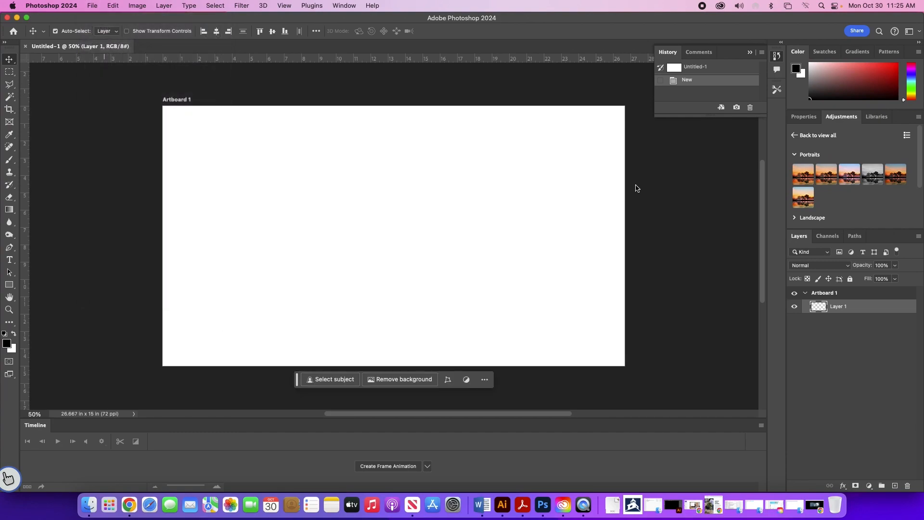
double_click(519, 79)
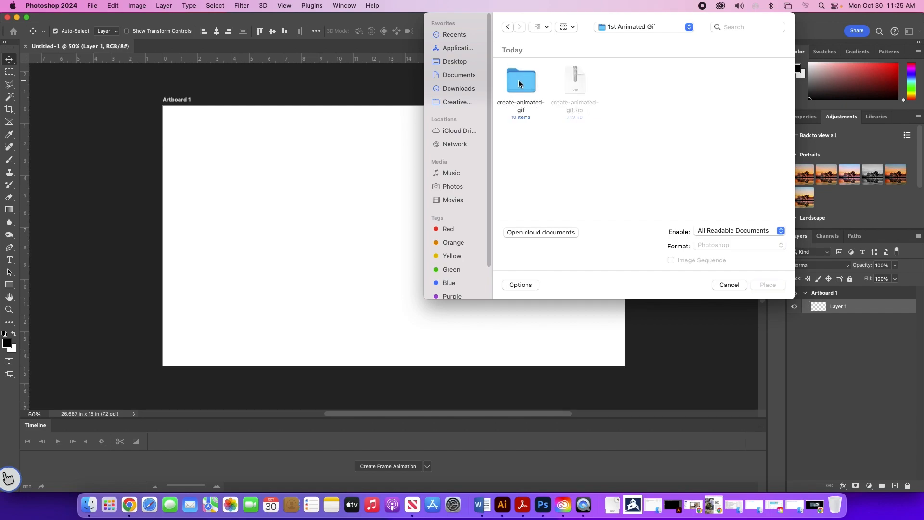
double_click(518, 80)
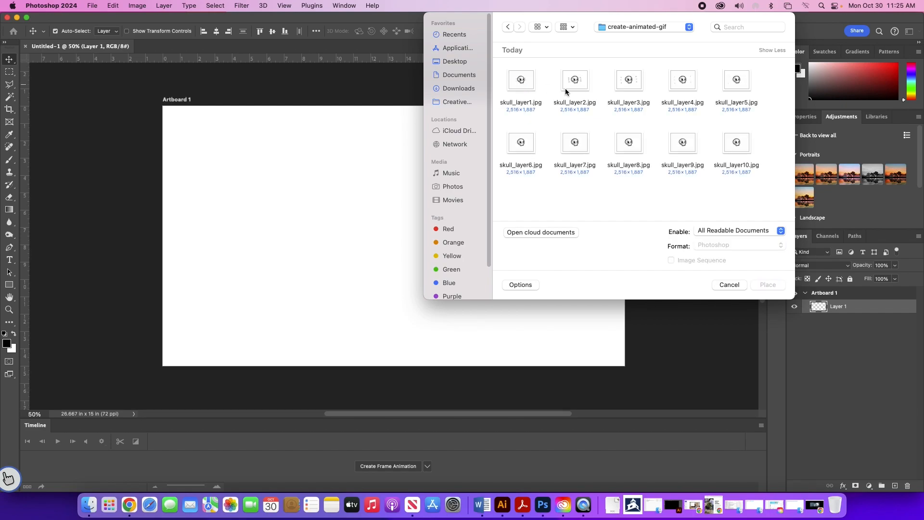
click(507, 27)
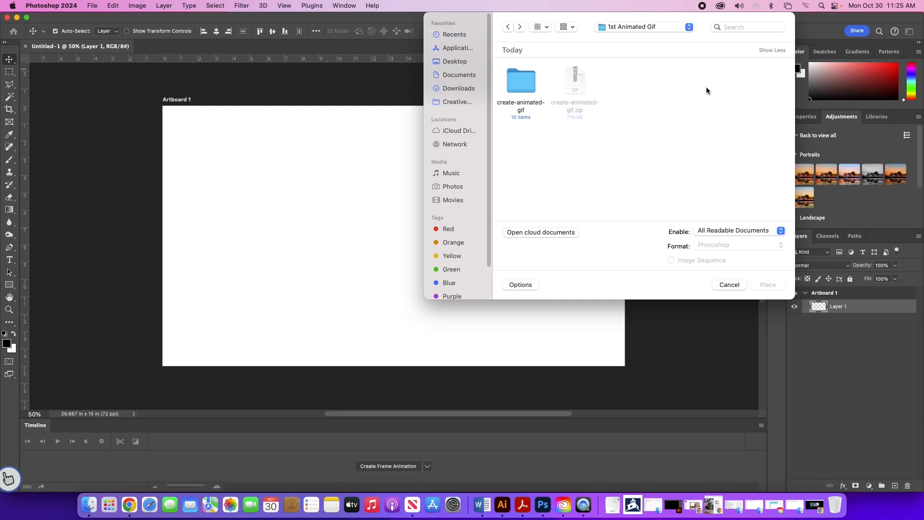
click(507, 27)
click(627, 83)
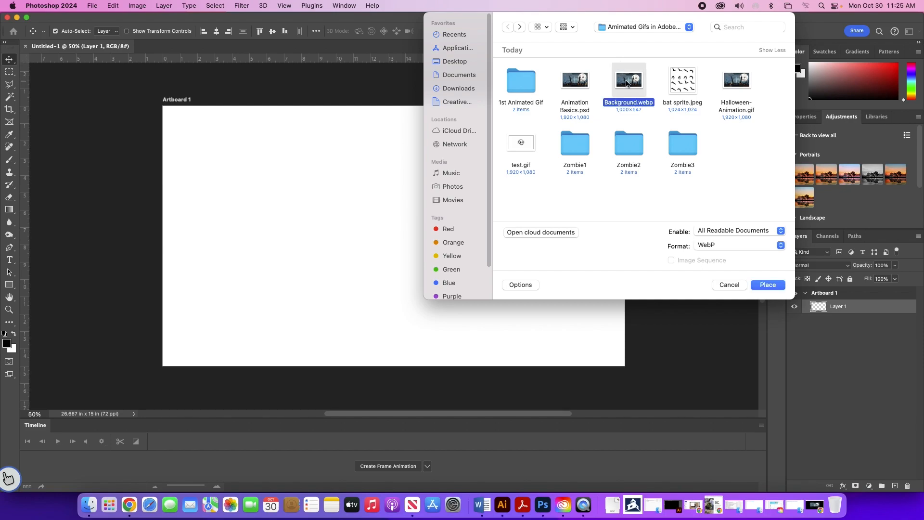
click(764, 285)
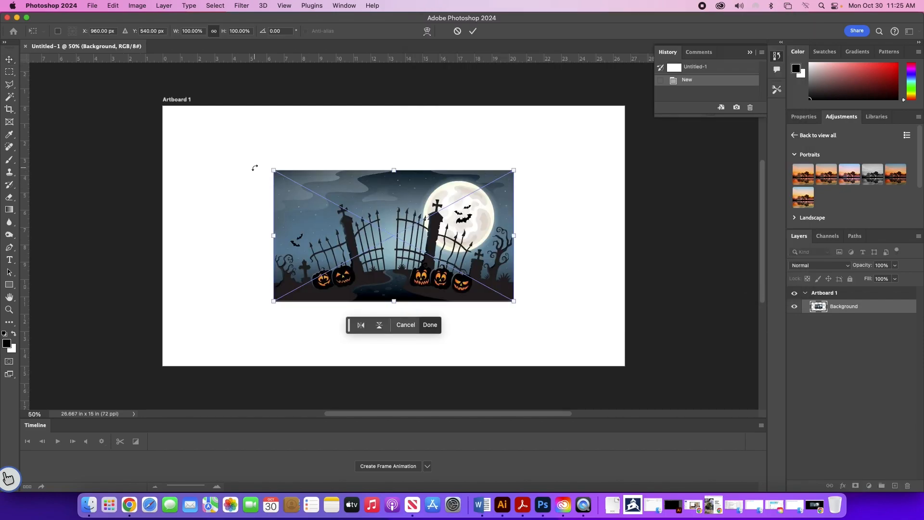
Scale the placed graveyard image to about 202% so it covers the whole artboard, and commit the placement.
drag(516, 172, 637, 109)
drag(273, 301, 147, 369)
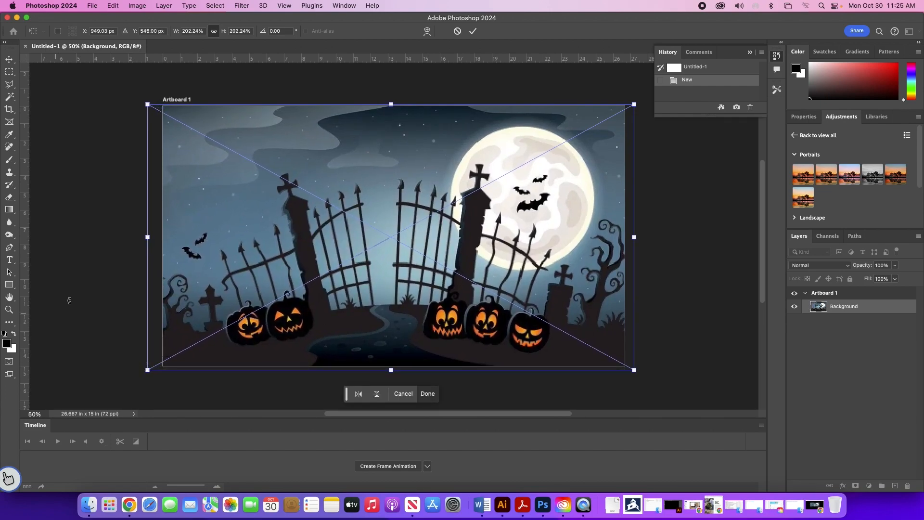
key(Return)
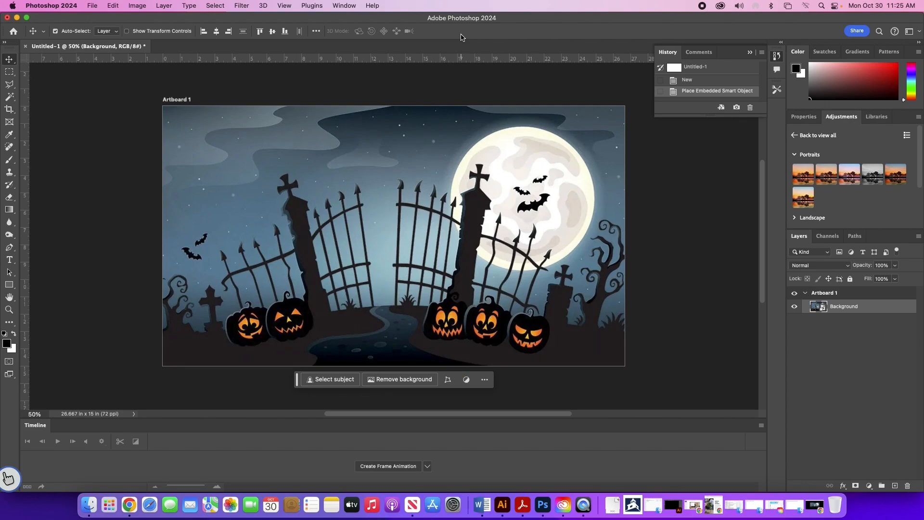
Rasterize the Background layer and deselect it.
right_click(824, 310)
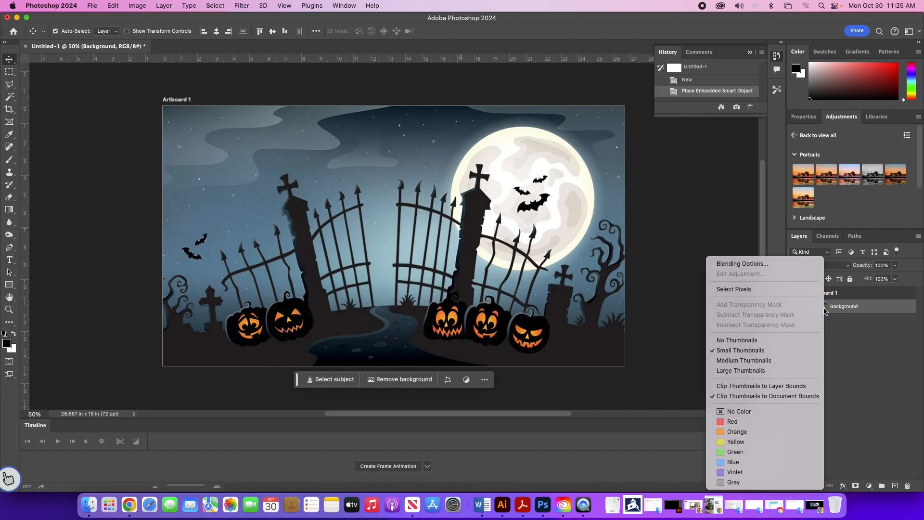
right_click(875, 311)
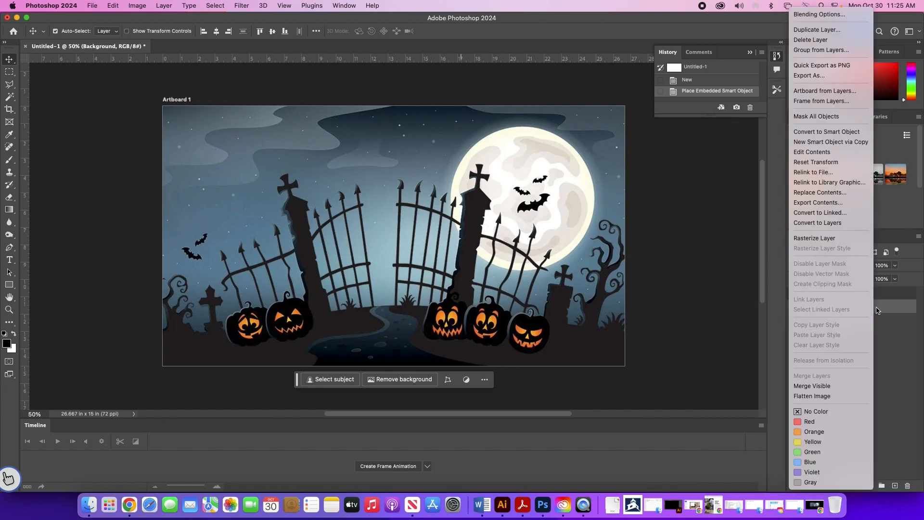
click(914, 385)
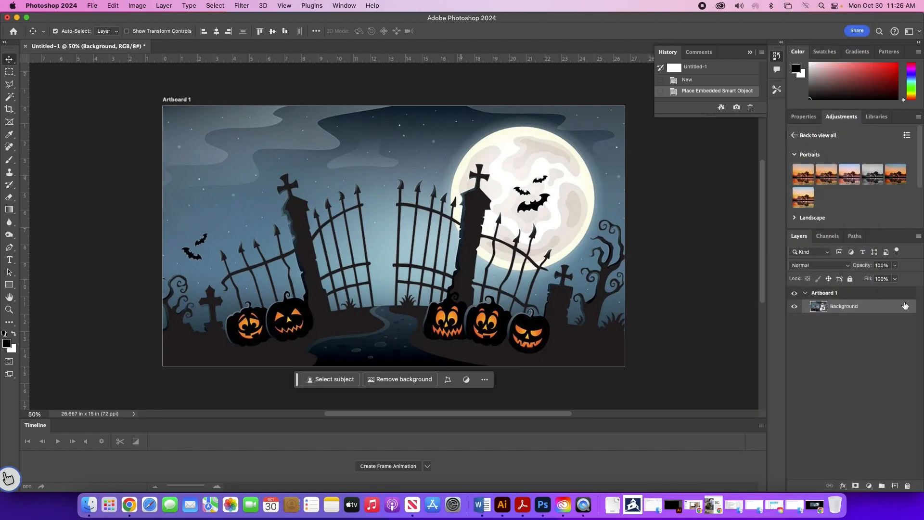
right_click(889, 309)
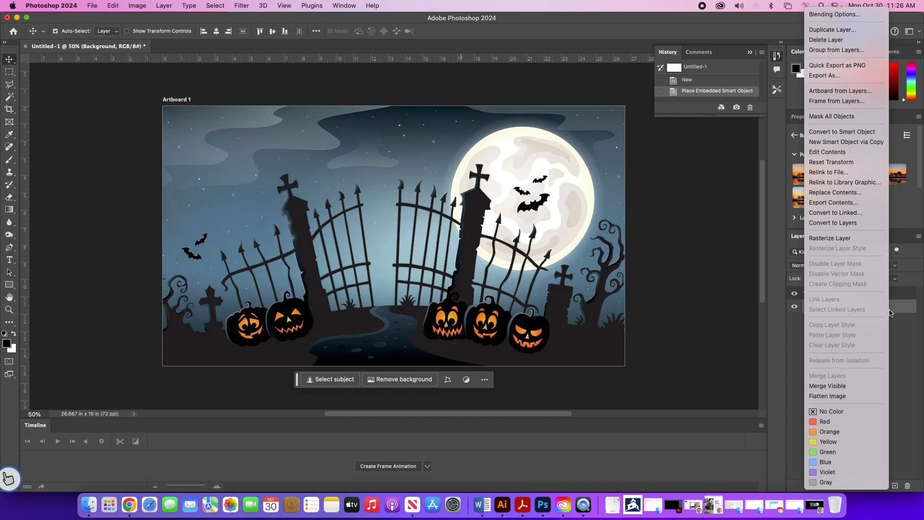
click(829, 237)
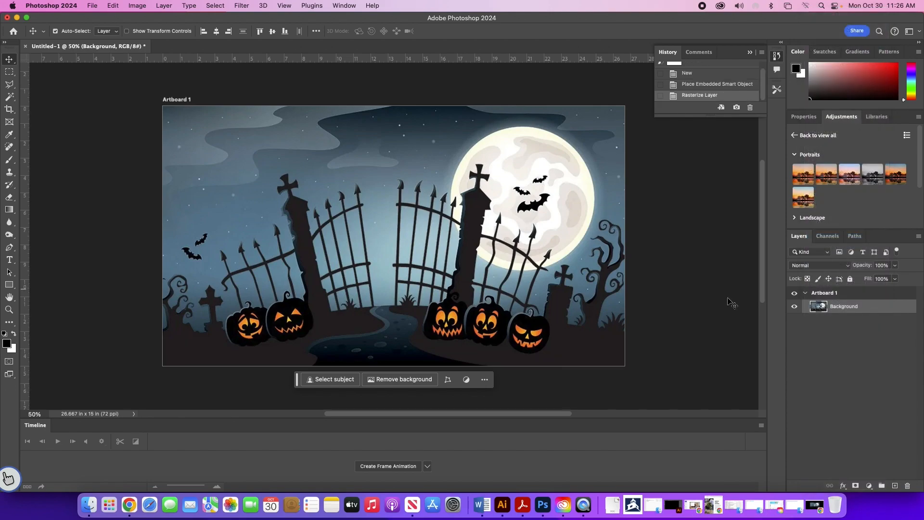
click(897, 385)
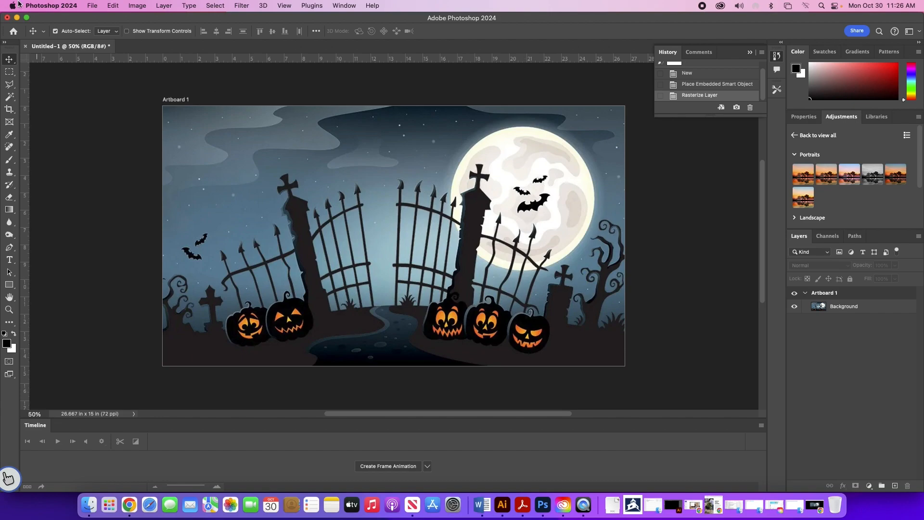
Switch to Finder, look through the 1st Animated Gif folder and return to the project folder.
drag(71, 19, 71, 31)
click(250, 20)
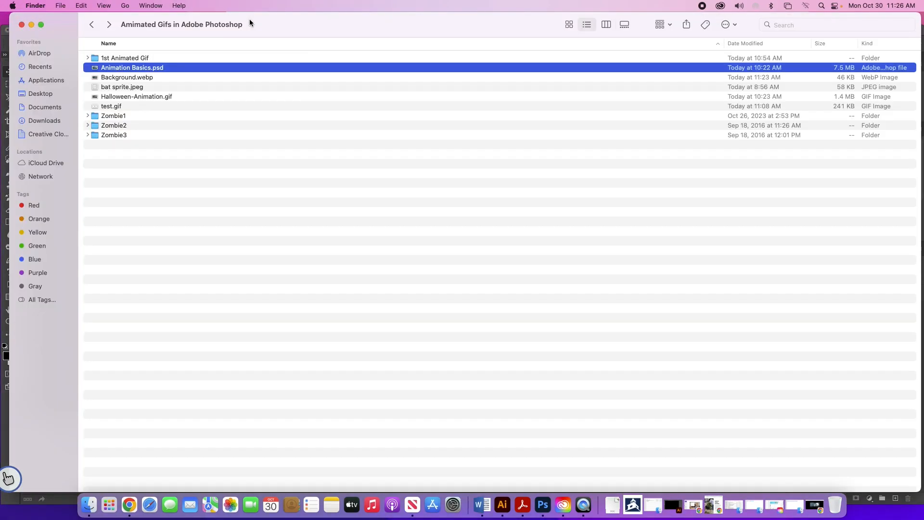
double_click(126, 59)
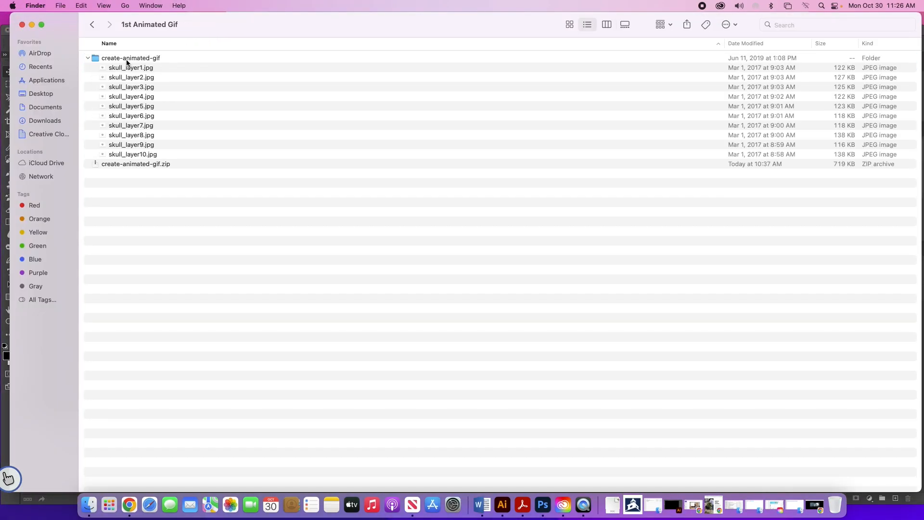
click(87, 57)
click(93, 24)
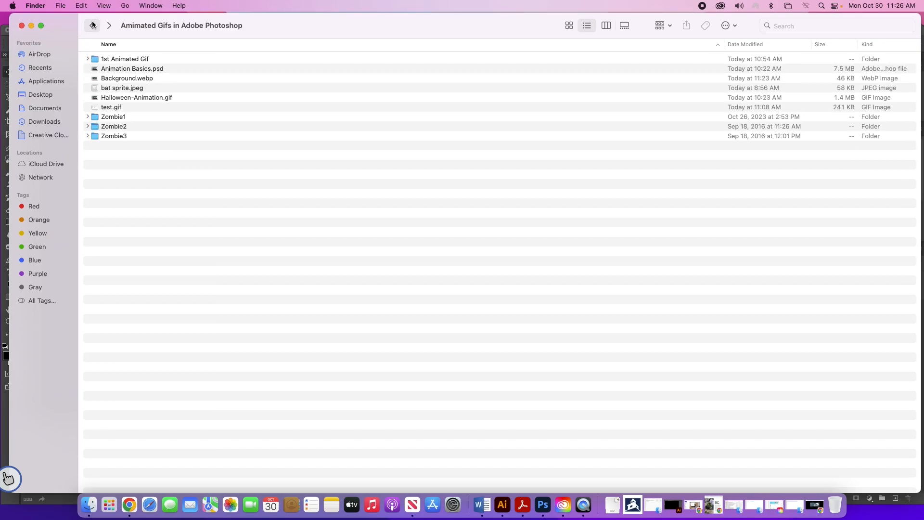
Expand the Zombie1 folder and its animation subfolder to list the zombie frame images.
click(88, 116)
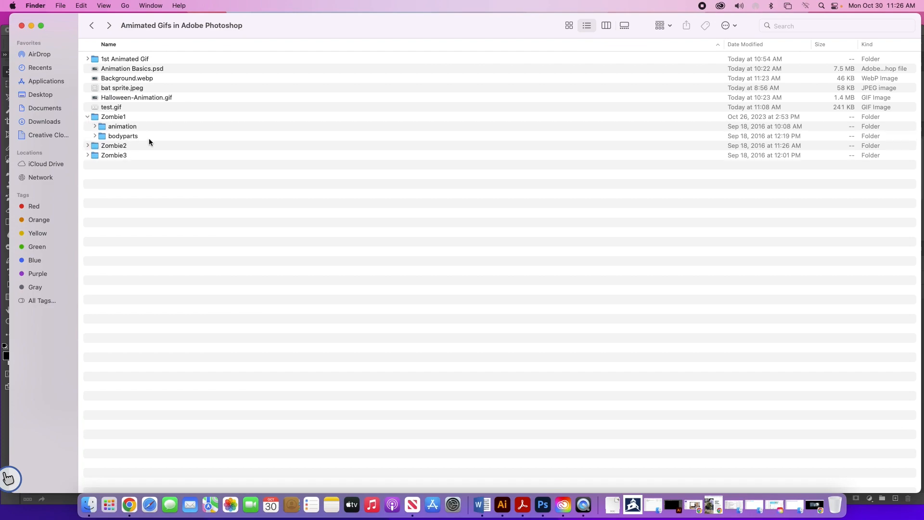
click(112, 128)
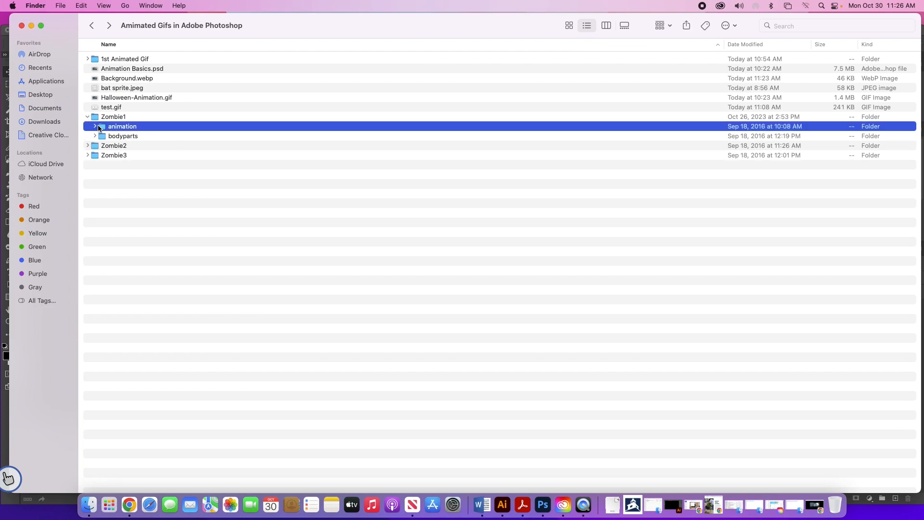
click(94, 127)
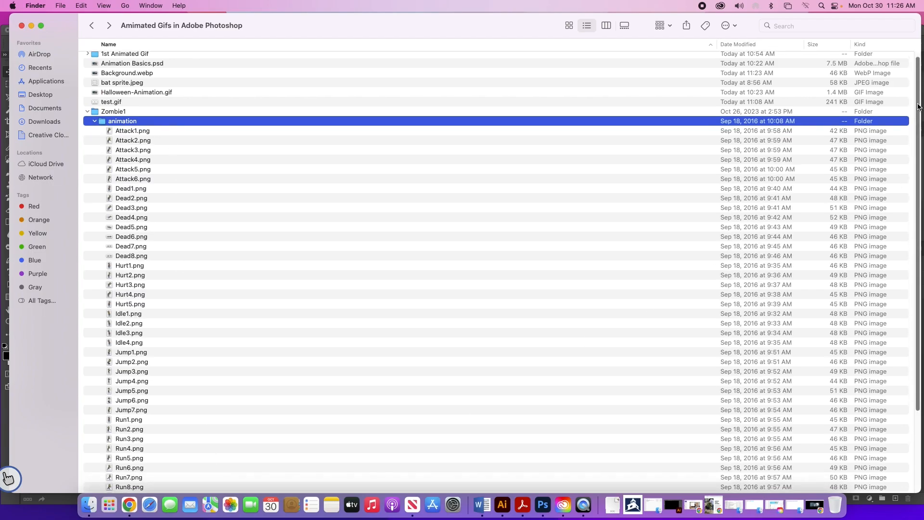
Place Attack1.png through Attack6.png from the Finder animation folder onto the Photoshop artboard and commit each placement.
drag(919, 100, 884, 35)
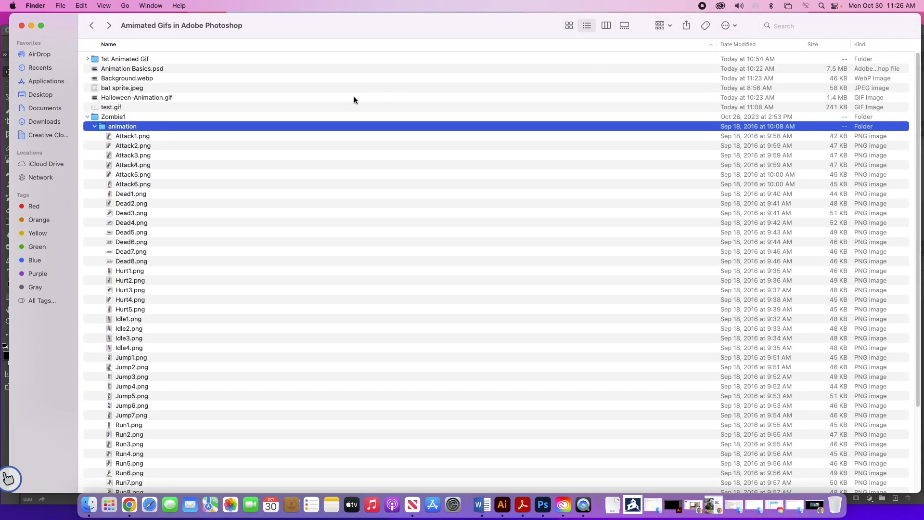
click(149, 137)
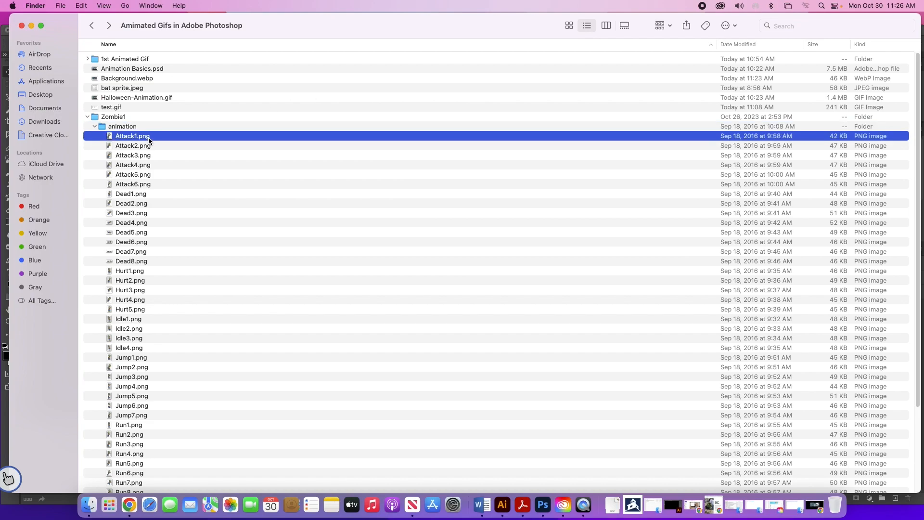
shift+click(138, 186)
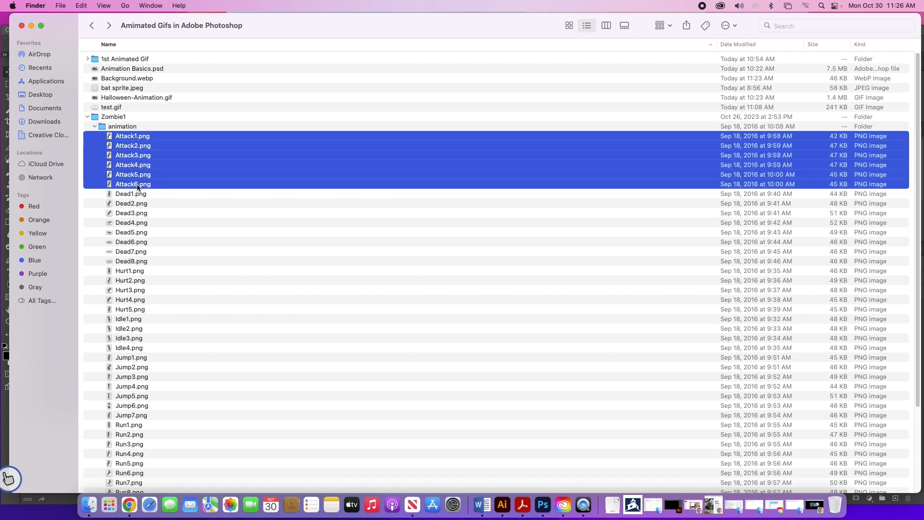
drag(298, 19, 652, 18)
drag(497, 138, 243, 157)
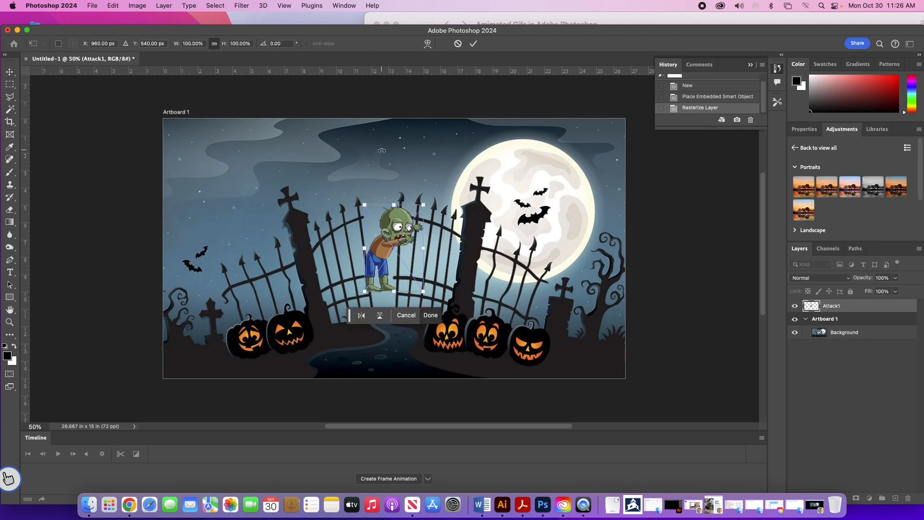
key(Return)
key(Return)
key(Return)
key(Return)
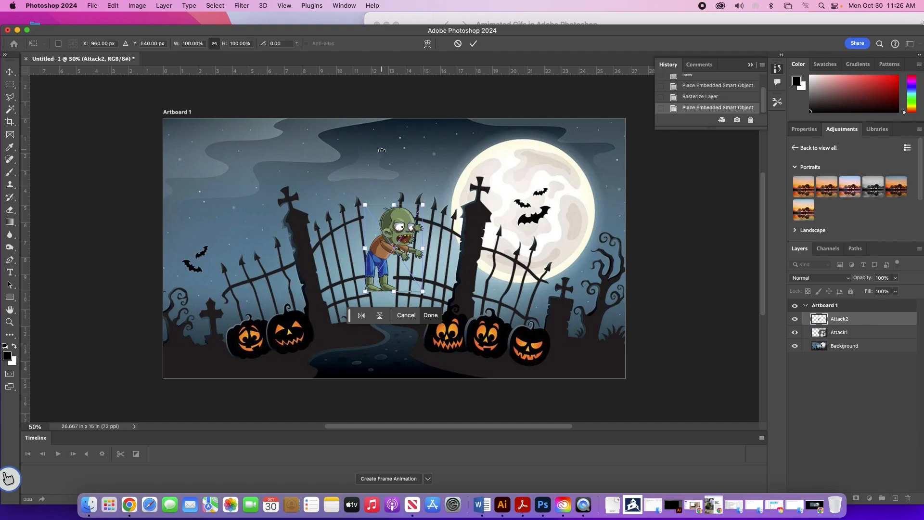
key(Return)
key(Return)
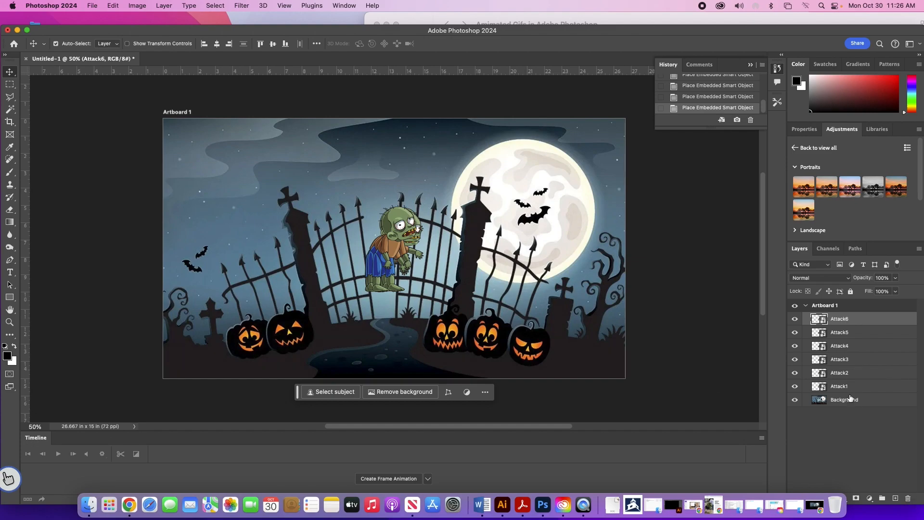
Move all six Attack layers together down and left so the zombie stands on the ground at the artboard's lower edge, and deselect them.
shift+click(862, 390)
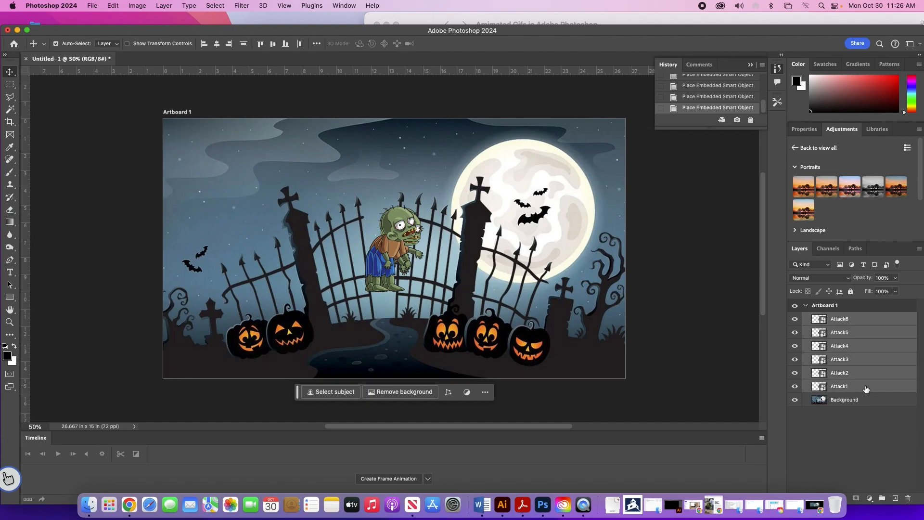
drag(394, 244, 315, 331)
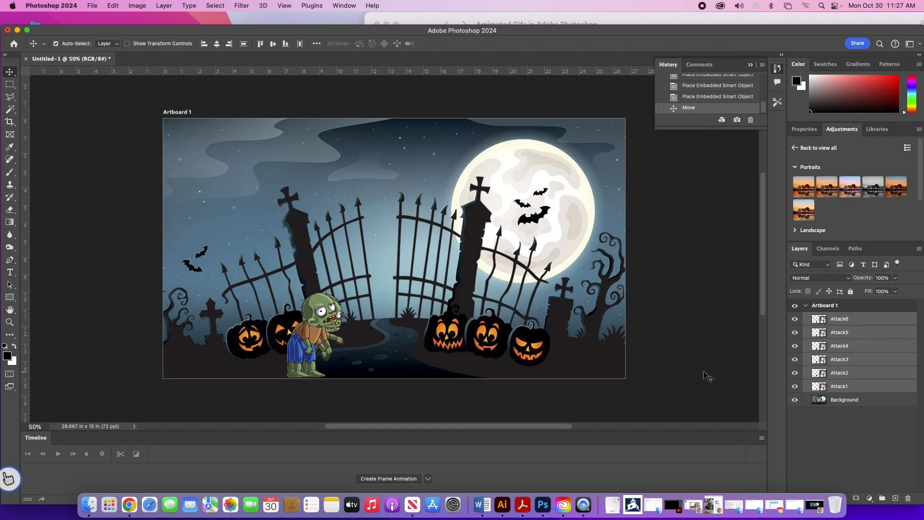
click(691, 314)
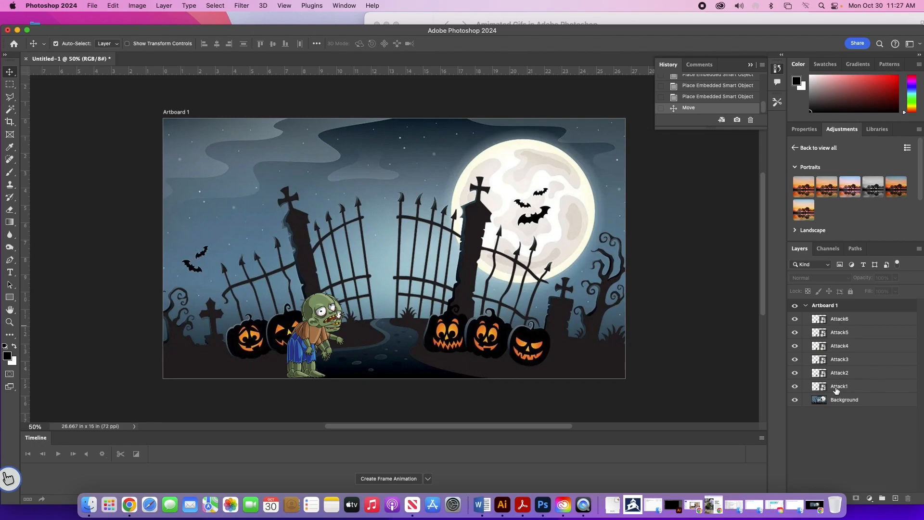
Rasterize the layers Attack1 through Attack6 together and deselect them.
click(837, 387)
shift+click(833, 318)
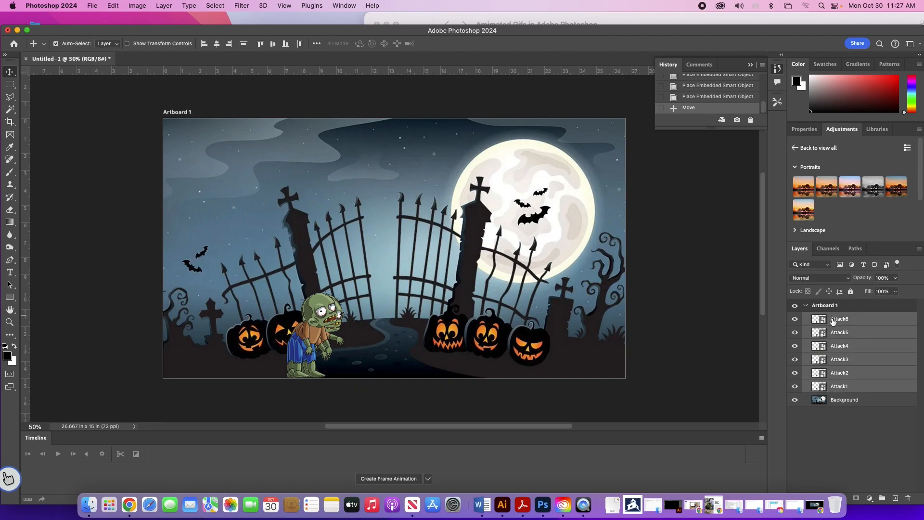
right_click(878, 320)
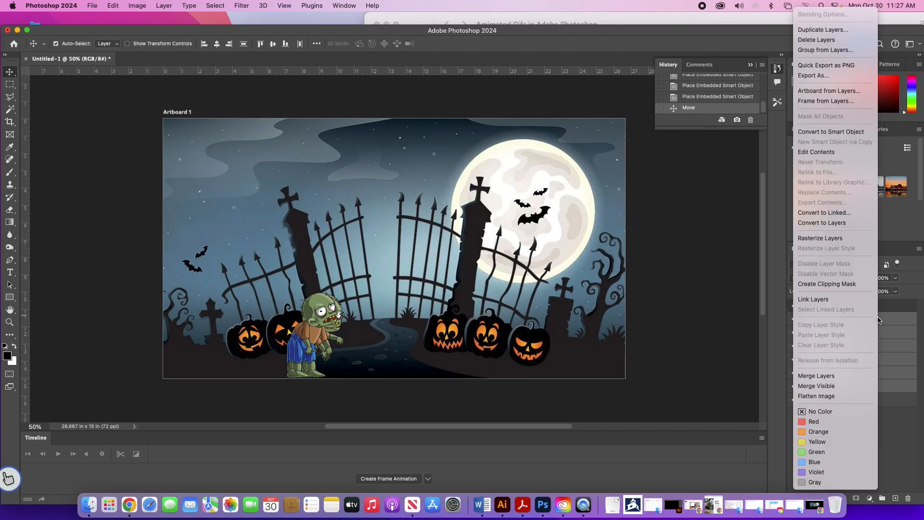
click(835, 238)
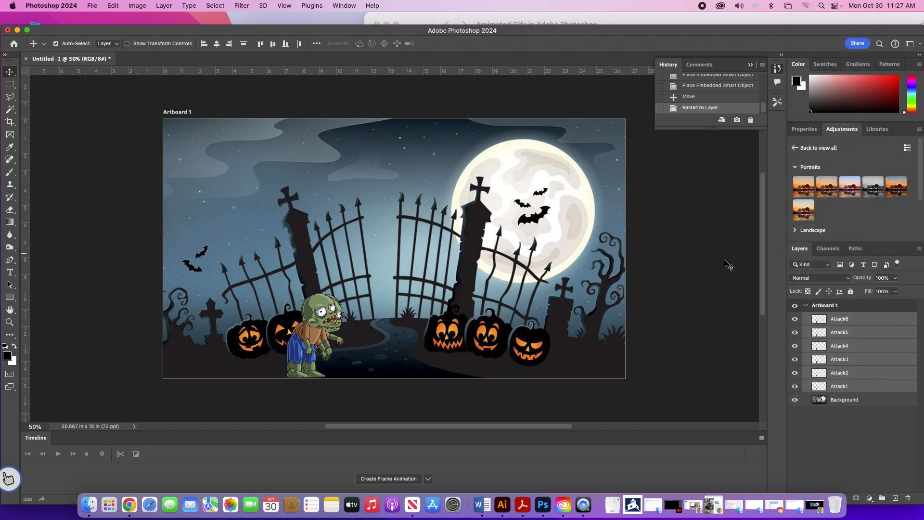
click(691, 284)
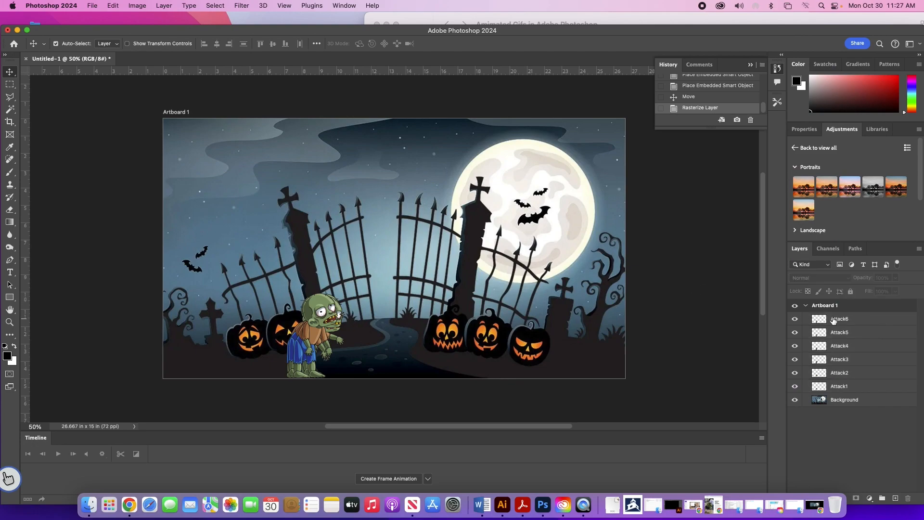
Reverse the zombie layer order so Attack1 is topmost and Attack6 sits just above Background, and lock the Background layer.
drag(854, 319, 845, 390)
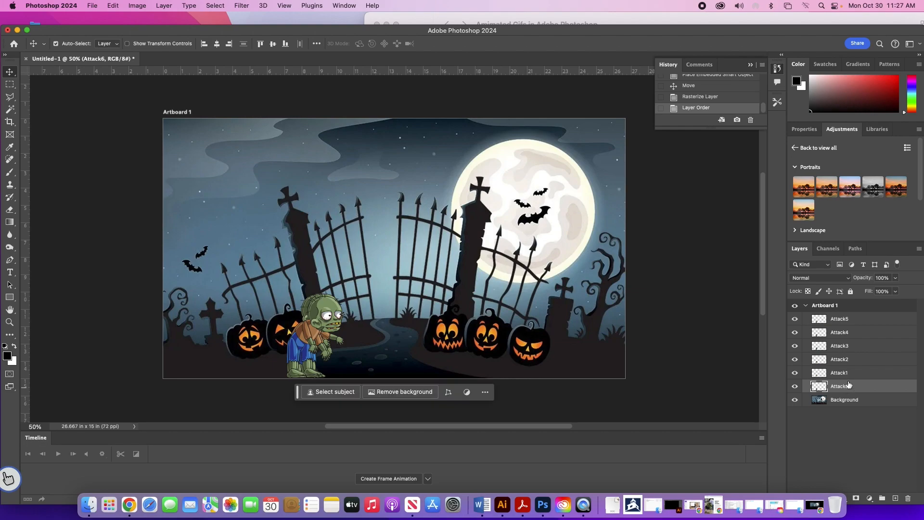
drag(851, 321, 845, 379)
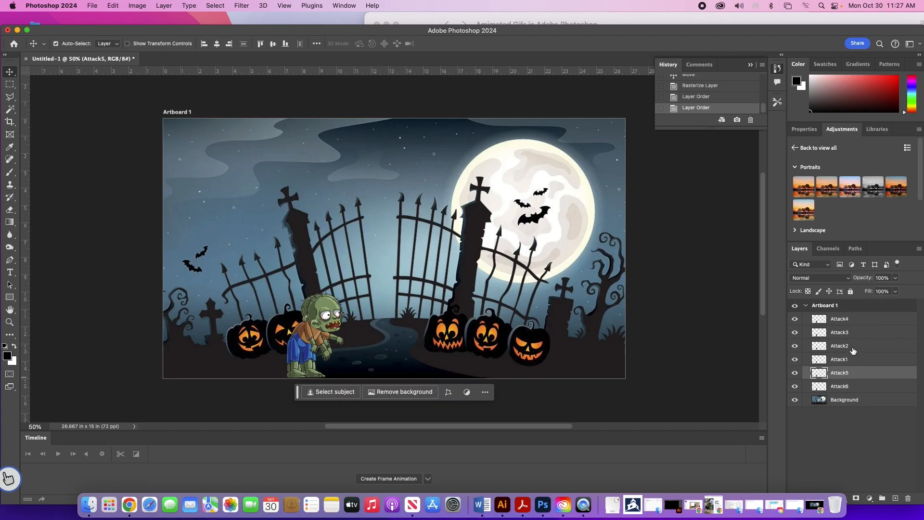
drag(843, 320, 846, 365)
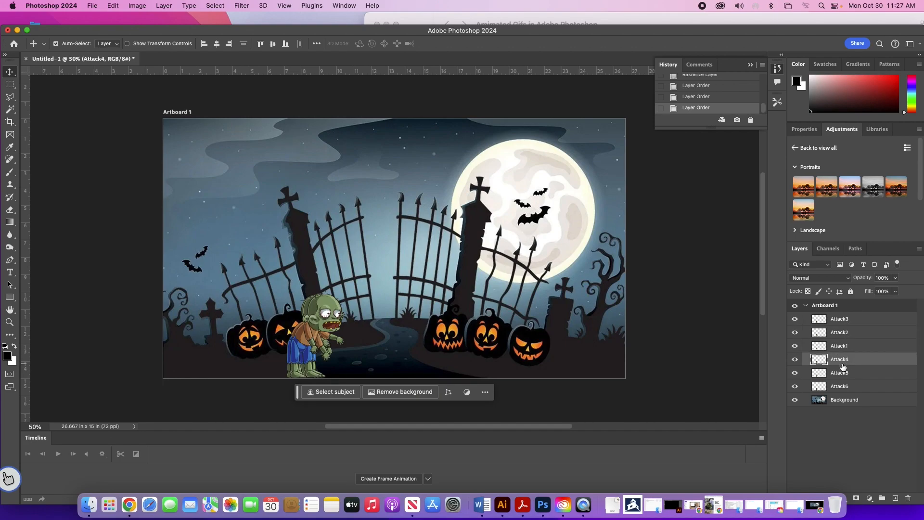
drag(838, 318, 836, 357)
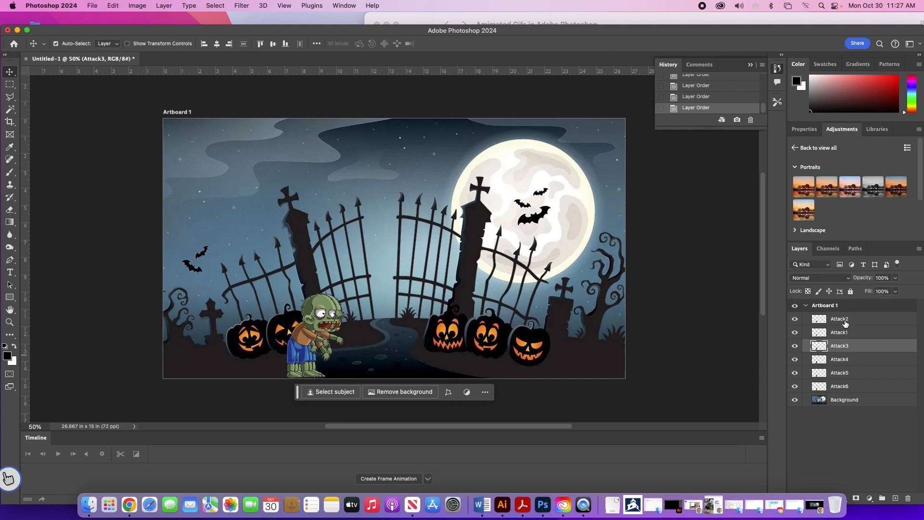
drag(845, 322, 843, 335)
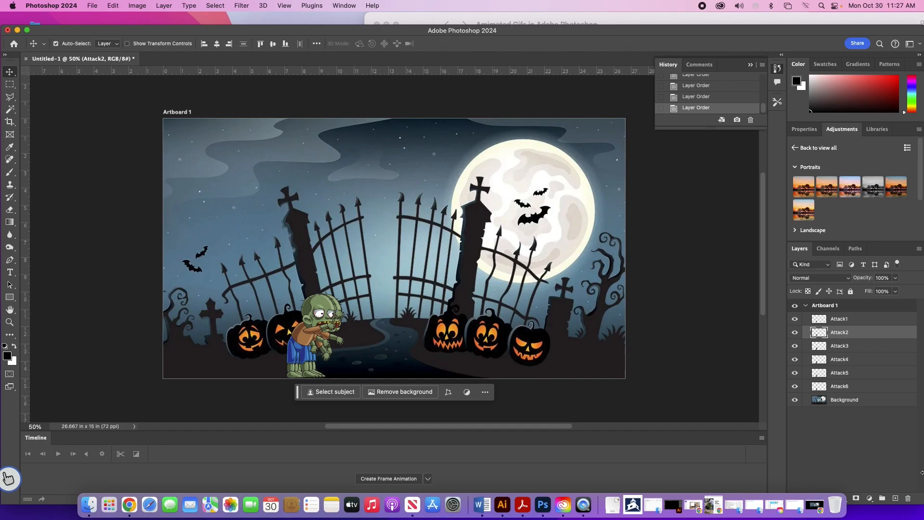
click(873, 403)
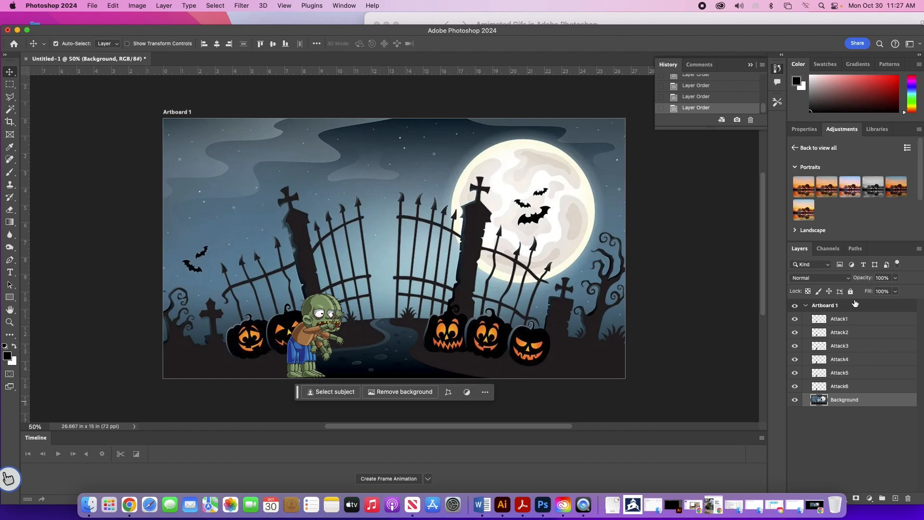
click(850, 291)
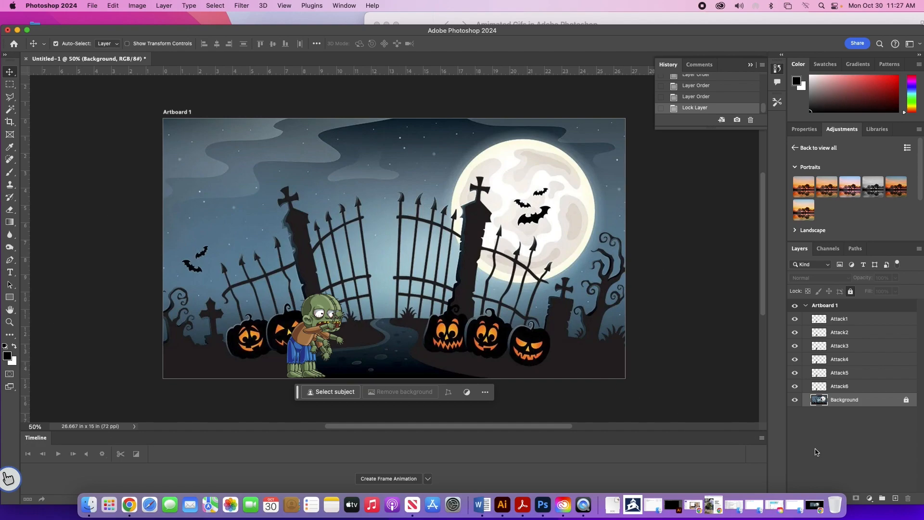
Hide the Timeline and show it again.
click(343, 5)
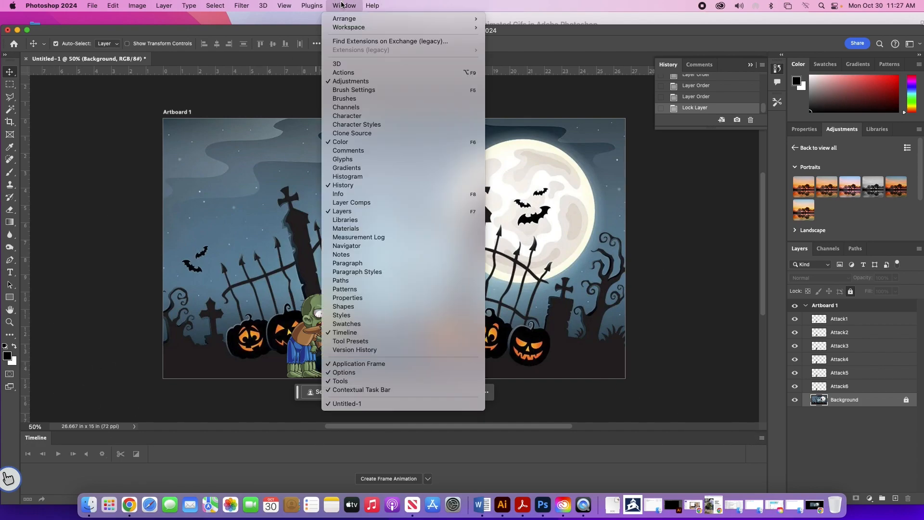
click(337, 333)
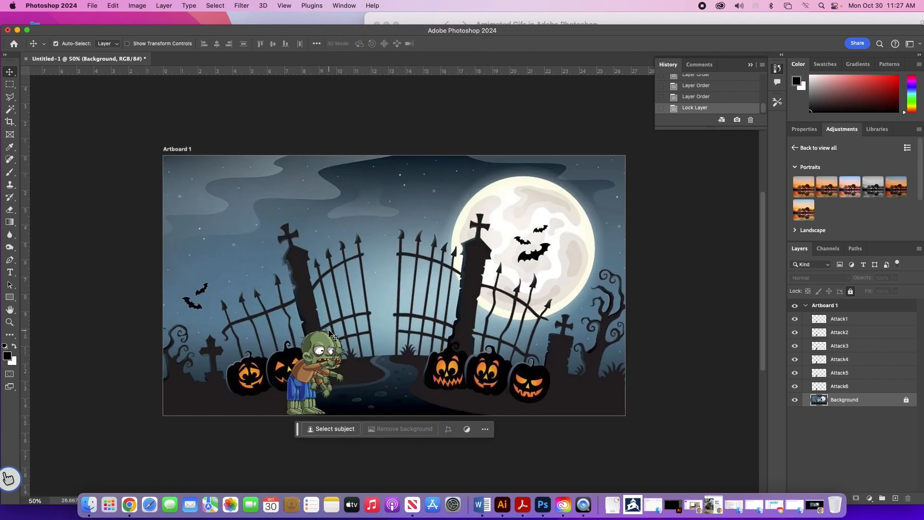
click(349, 5)
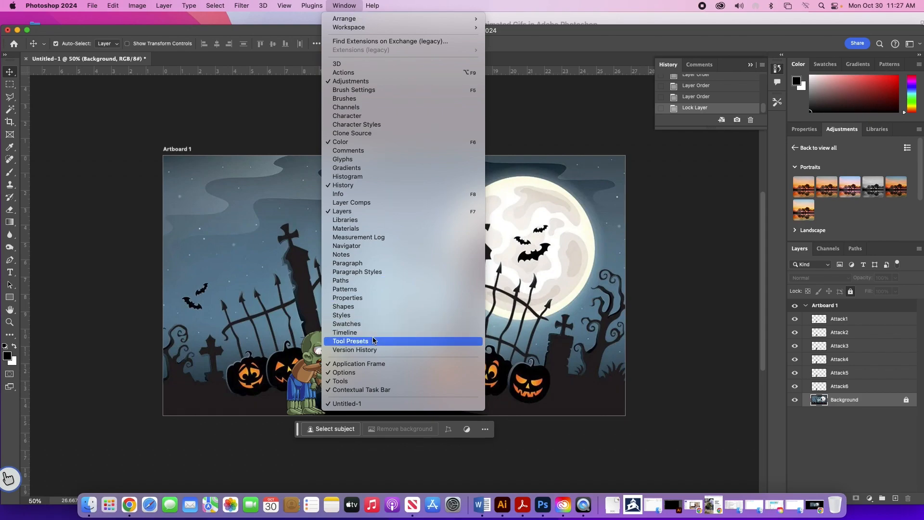
click(357, 332)
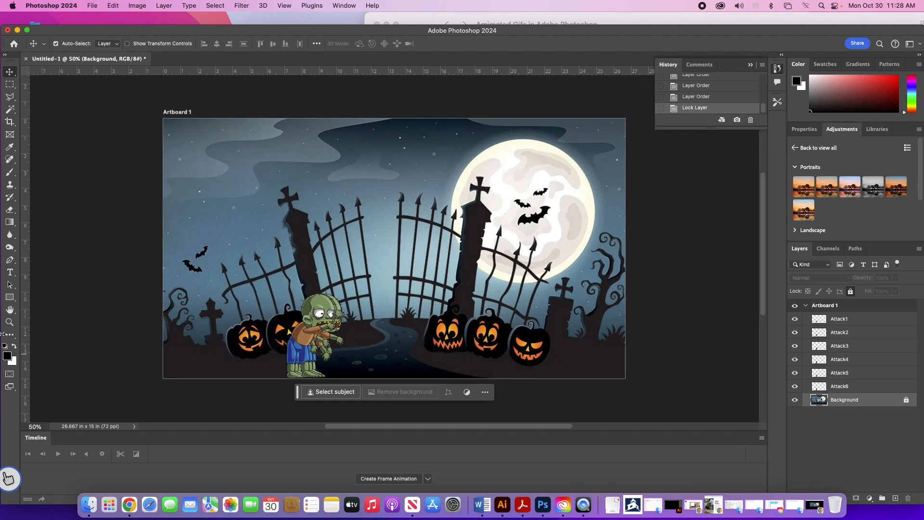
Create a frame animation and make its frames from the layers.
click(9, 322)
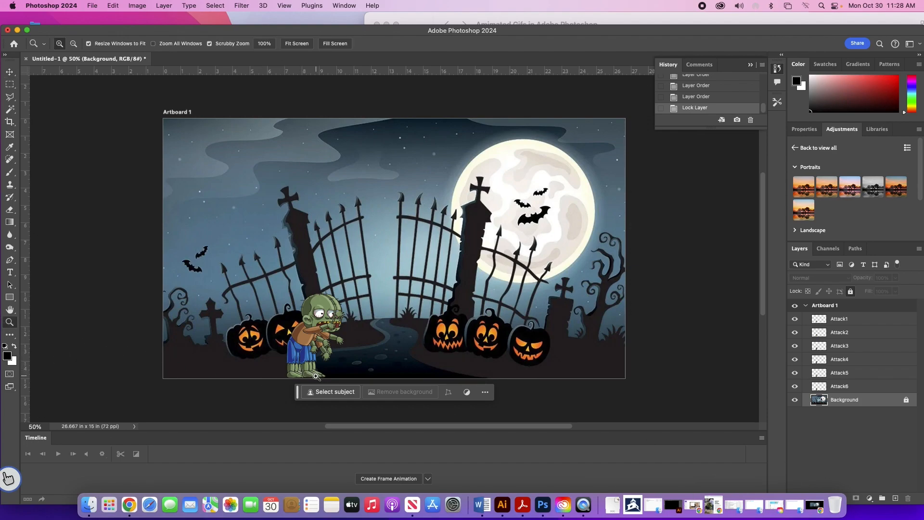
click(315, 376)
click(314, 375)
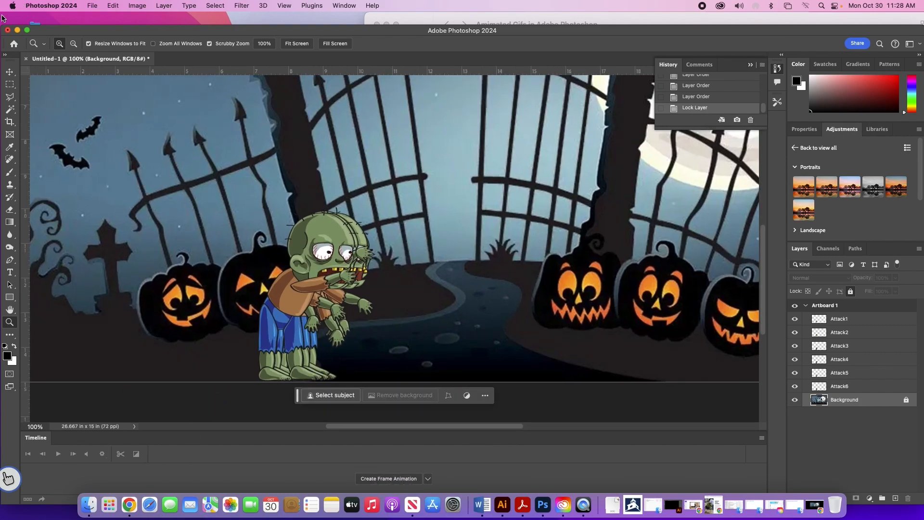
click(10, 71)
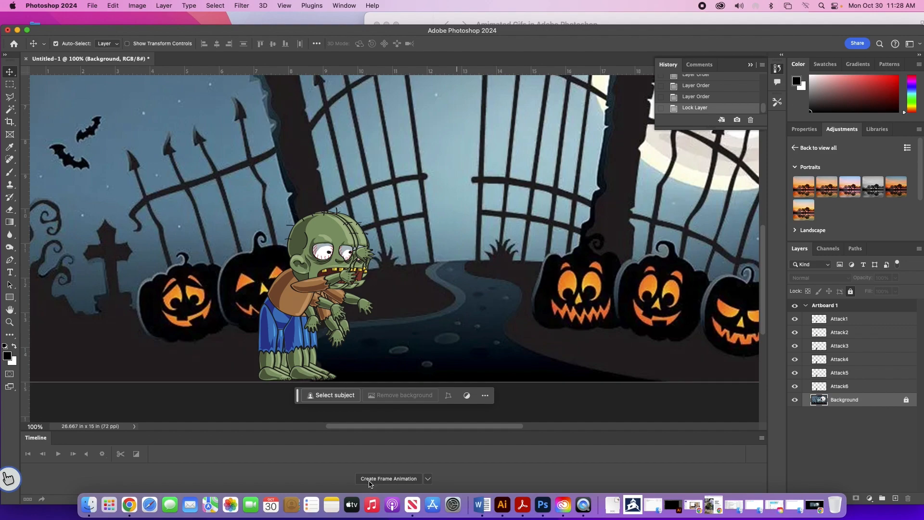
click(371, 479)
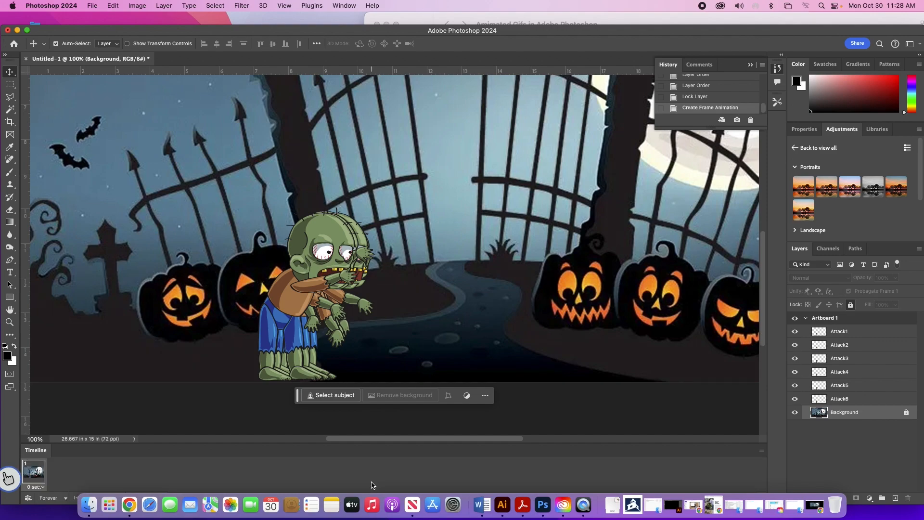
click(762, 451)
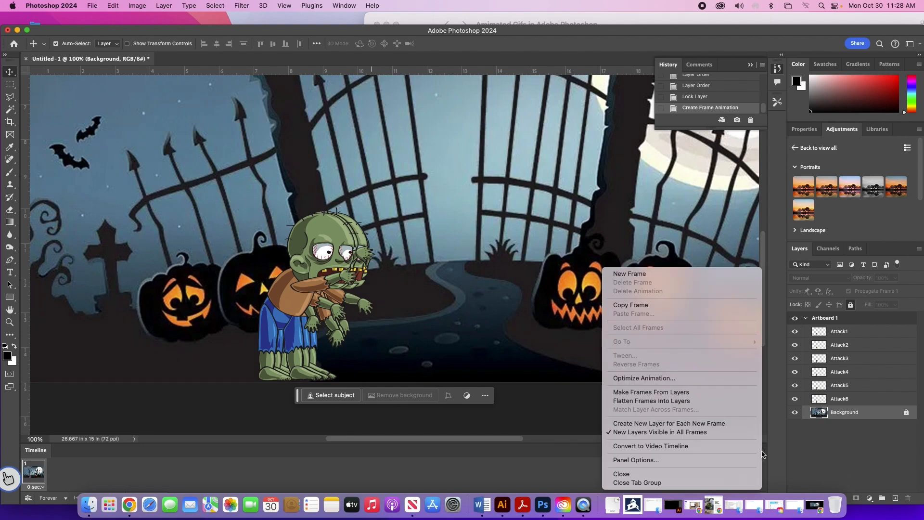
click(710, 396)
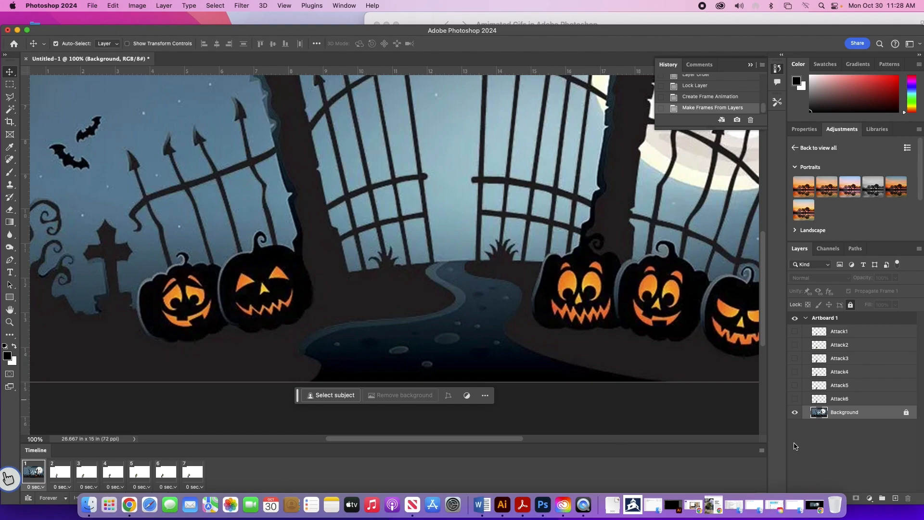
In the first frame, show the Attack1 layer and move its zombie horizontally about 1.8 in to the left.
click(60, 471)
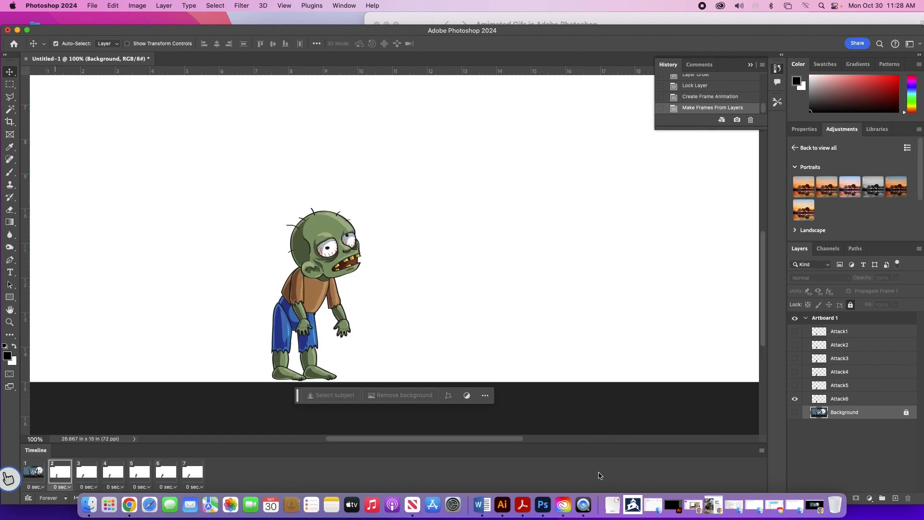
click(36, 473)
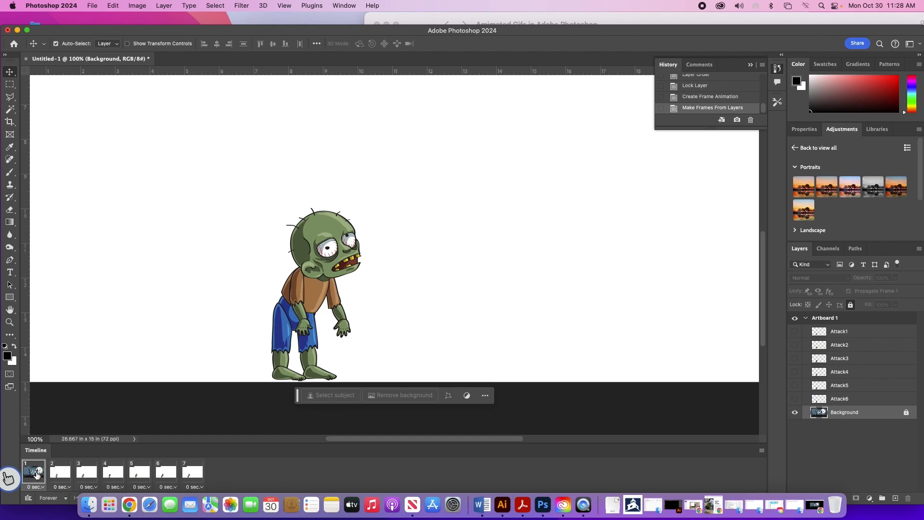
click(795, 332)
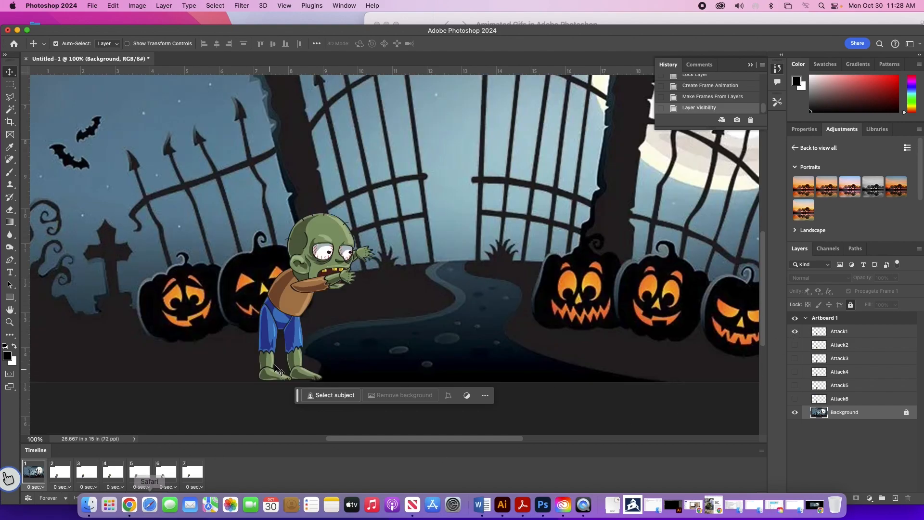
drag(283, 299, 221, 298)
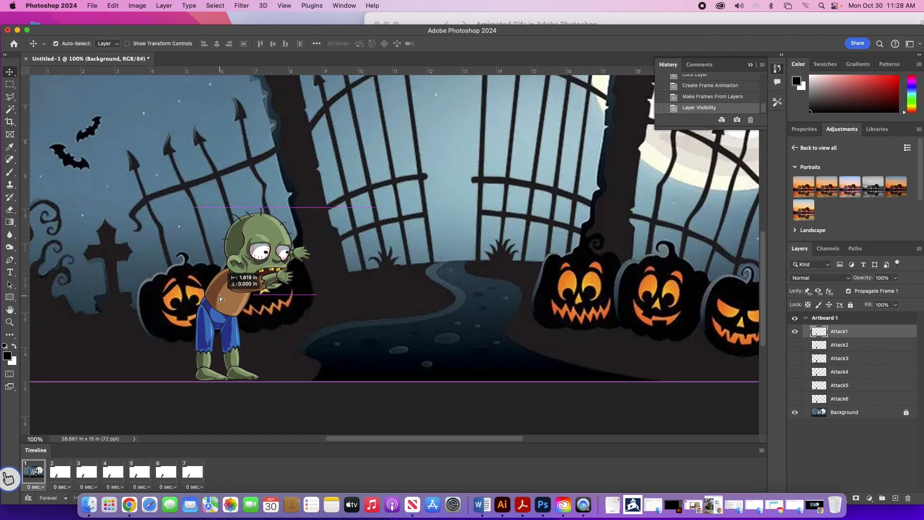
In the second frame, show the Background and Attack2 layers, hide Attack6 and Attack1, and make Attack2 the active layer.
click(56, 476)
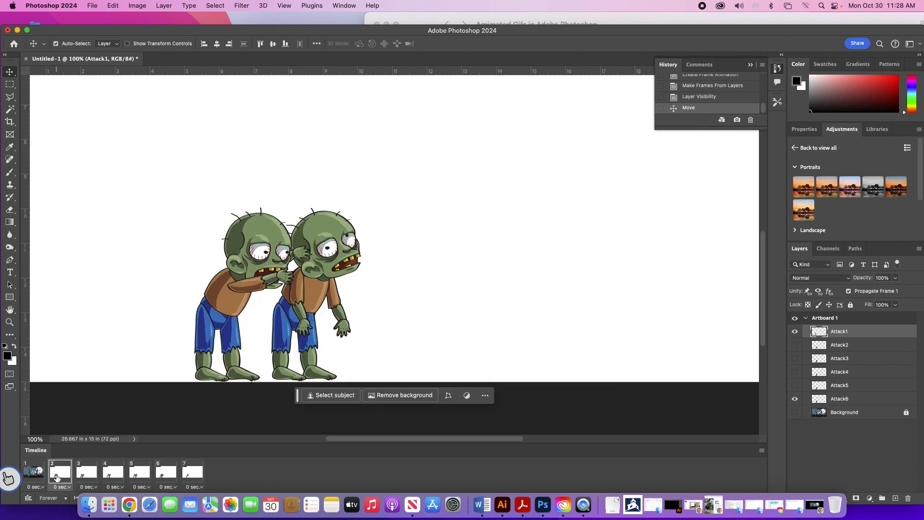
click(795, 412)
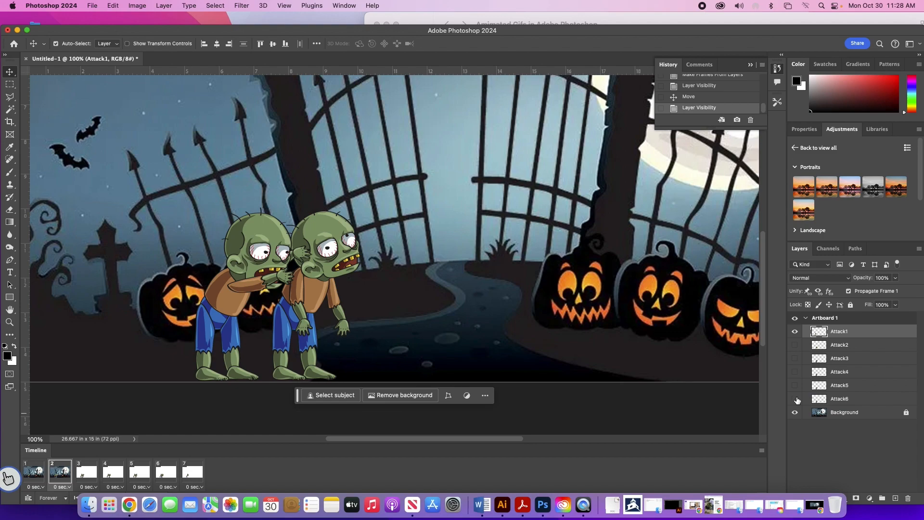
click(795, 398)
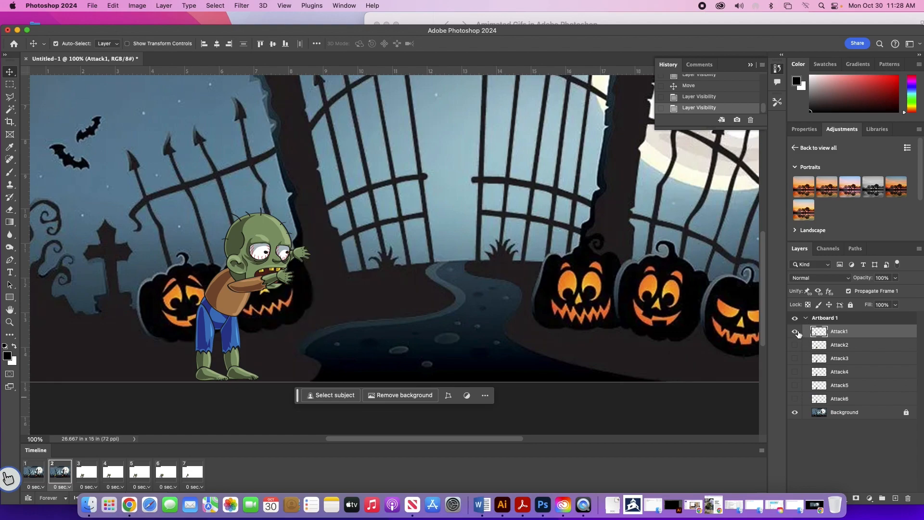
click(796, 331)
click(795, 345)
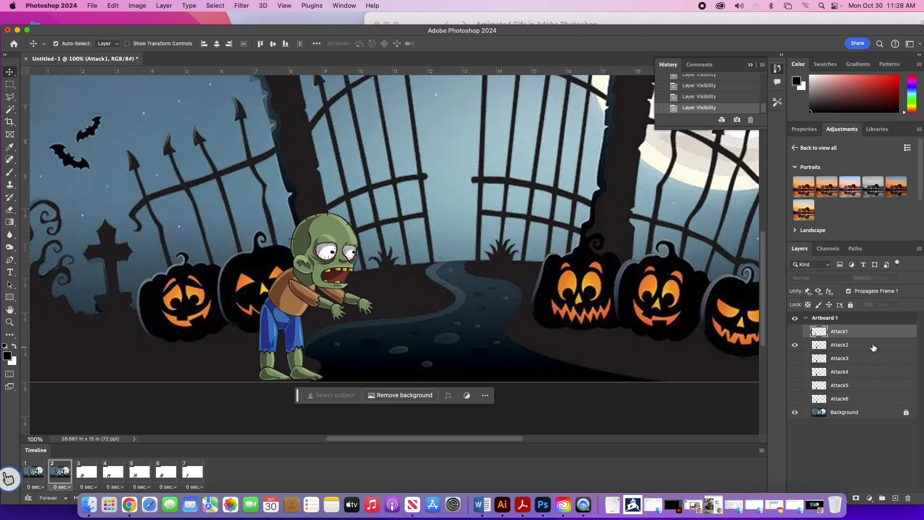
click(873, 347)
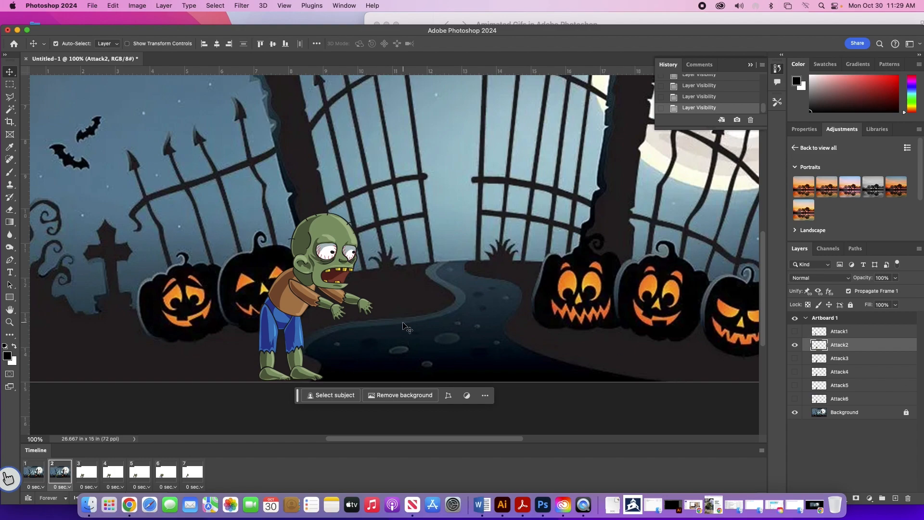
Using a temporarily shown Attack1 layer as reference, move the second frame's Attack2 zombie about 0.7 in to the right.
click(795, 331)
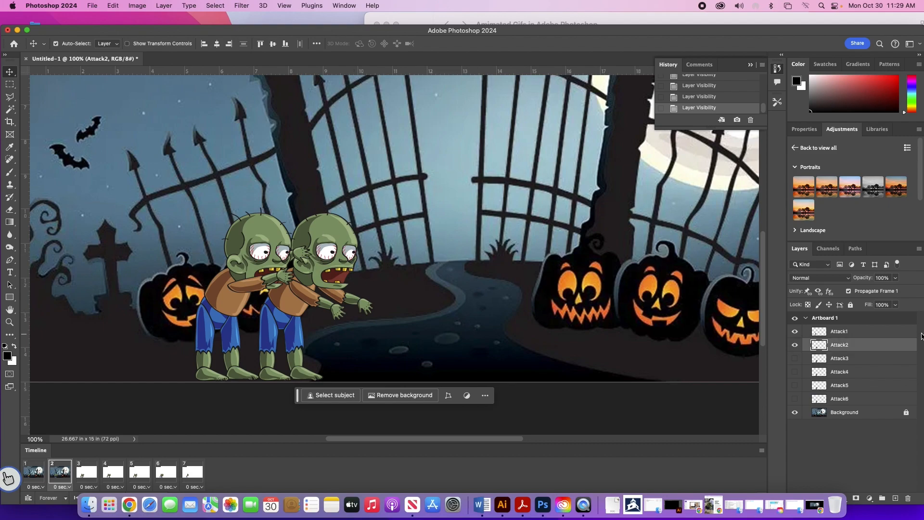
drag(332, 260, 356, 261)
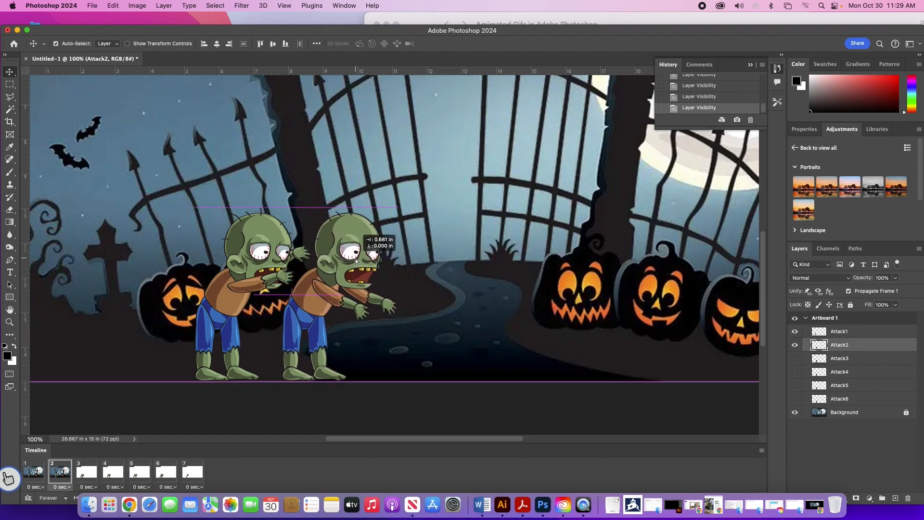
drag(356, 260, 360, 261)
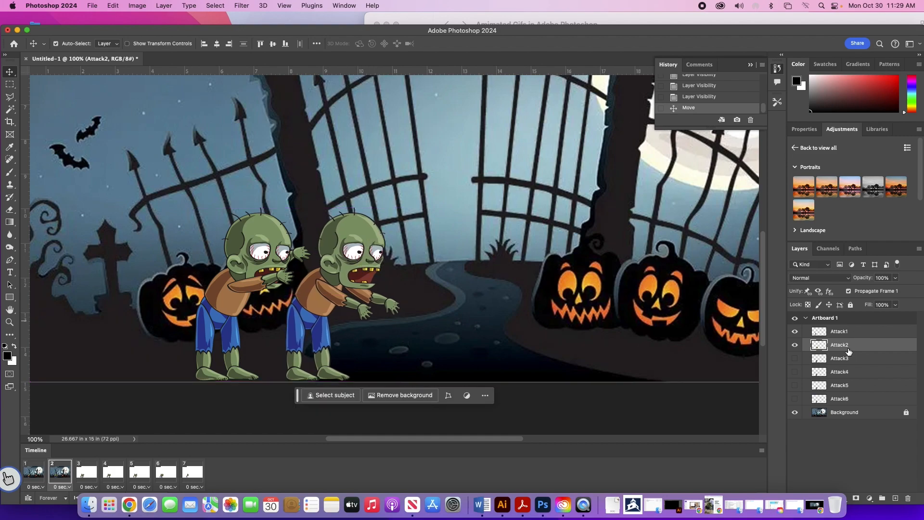
click(796, 332)
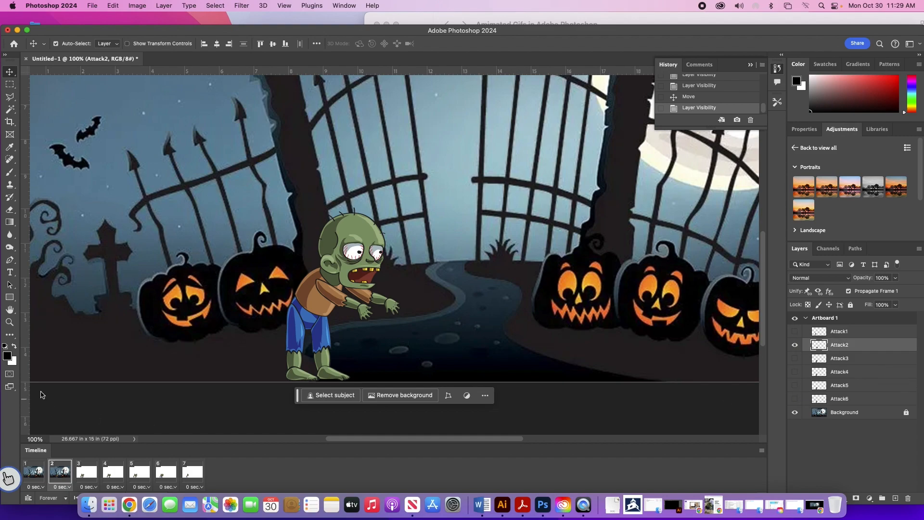
In the third frame, hide Attack5, show Background, and move the Attack1 zombie horizontally to the right.
click(83, 476)
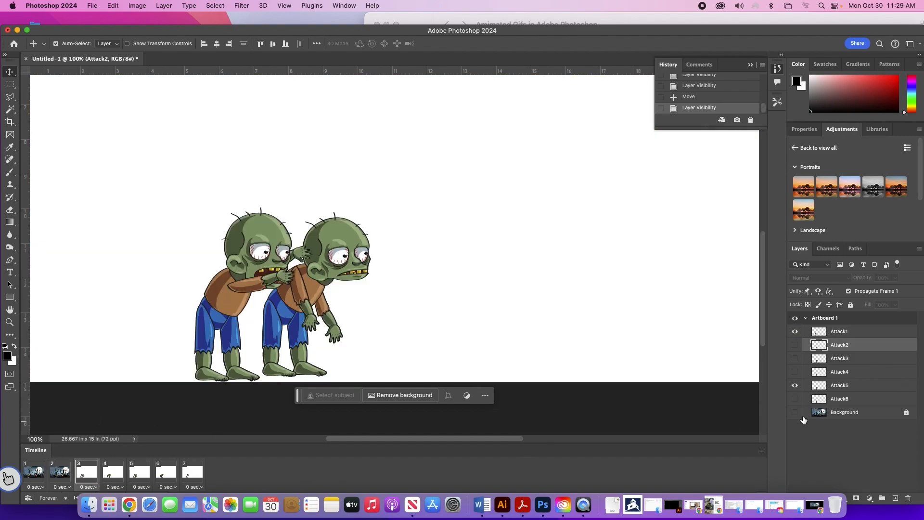
click(796, 385)
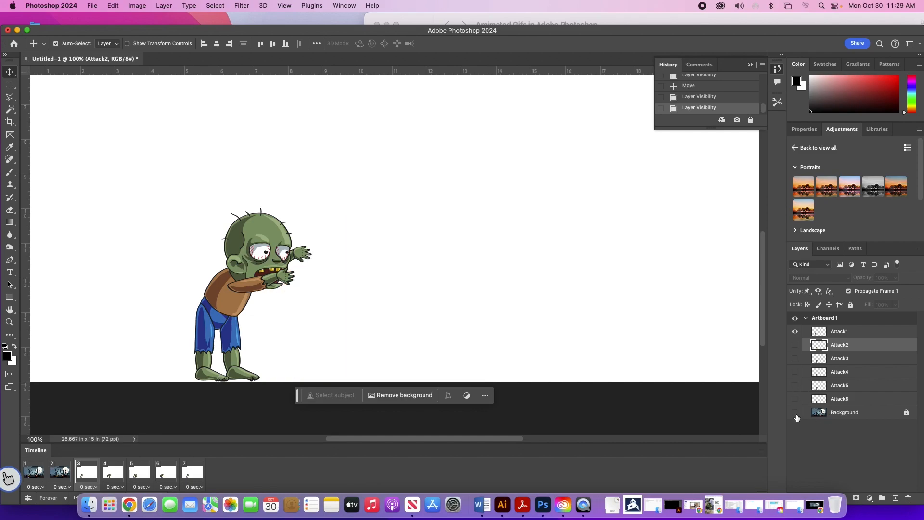
click(795, 413)
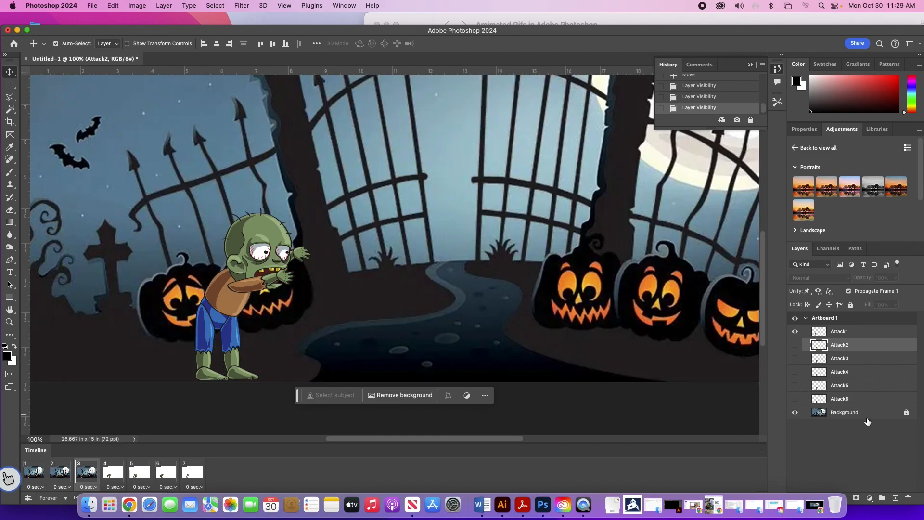
click(222, 307)
drag(222, 307, 274, 309)
Set the fourth frame to show only the Attack4 zombie over the Background layer.
click(113, 472)
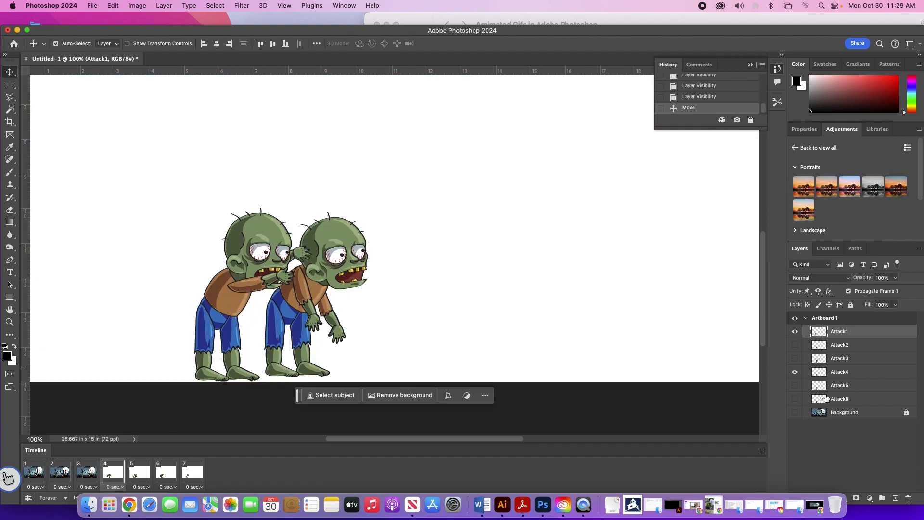
click(796, 372)
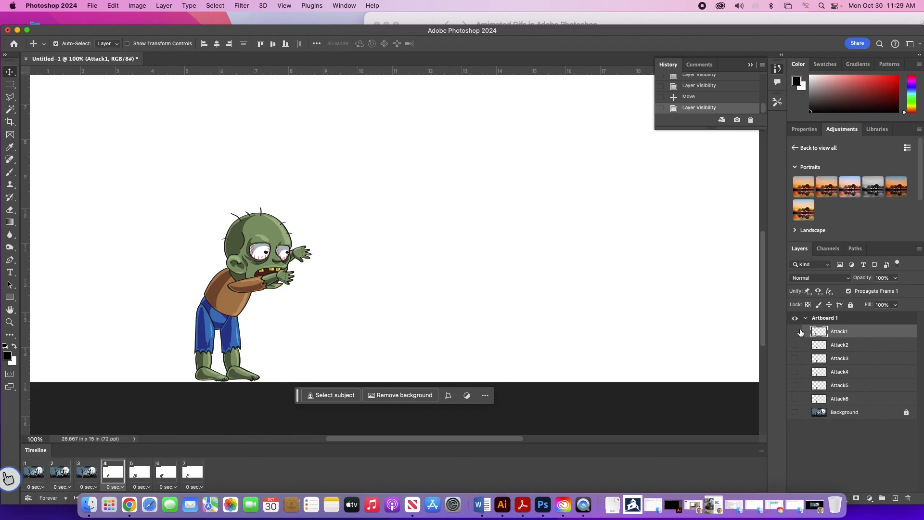
click(795, 332)
click(795, 359)
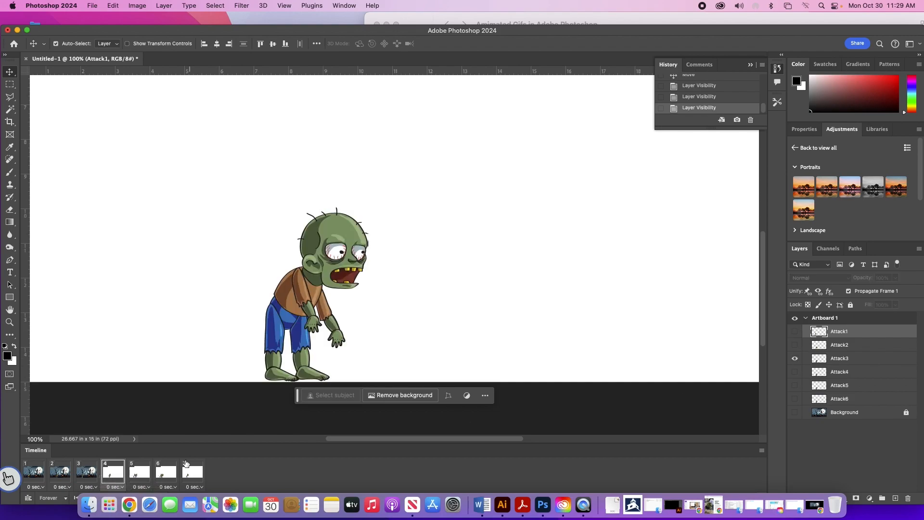
click(794, 373)
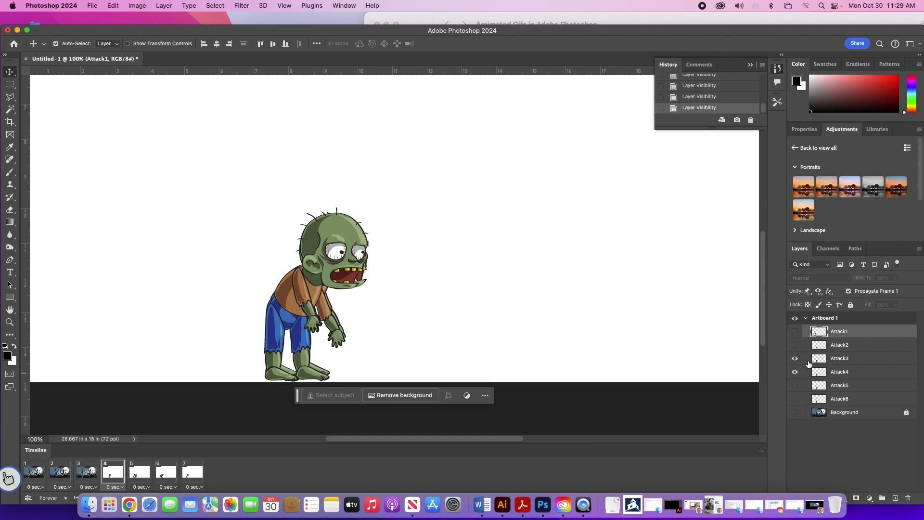
click(795, 358)
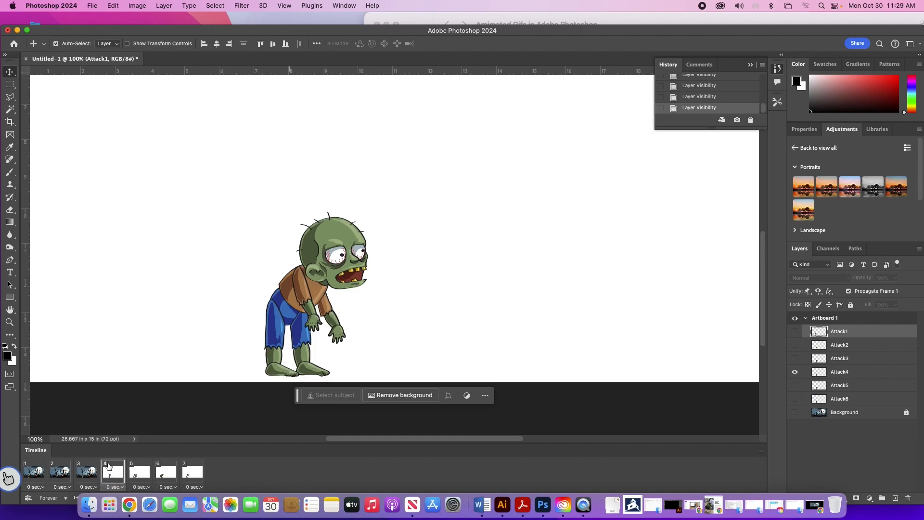
click(795, 413)
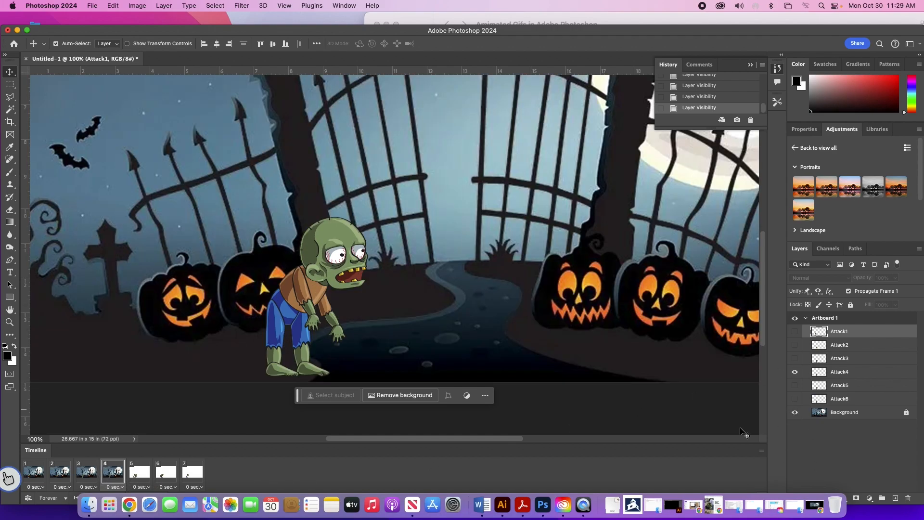
In the fifth frame, hide Attack1 and Attack3, and show the Attack5 and Background layers.
click(140, 477)
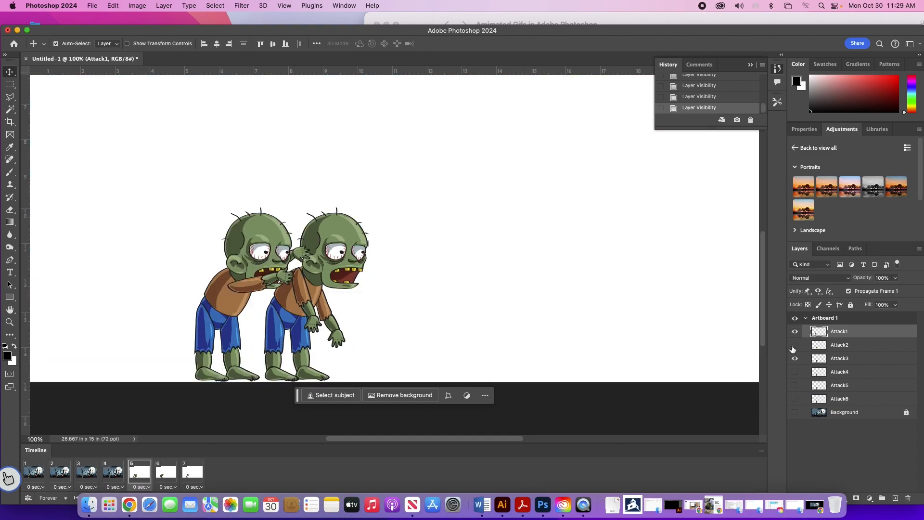
click(795, 332)
click(794, 359)
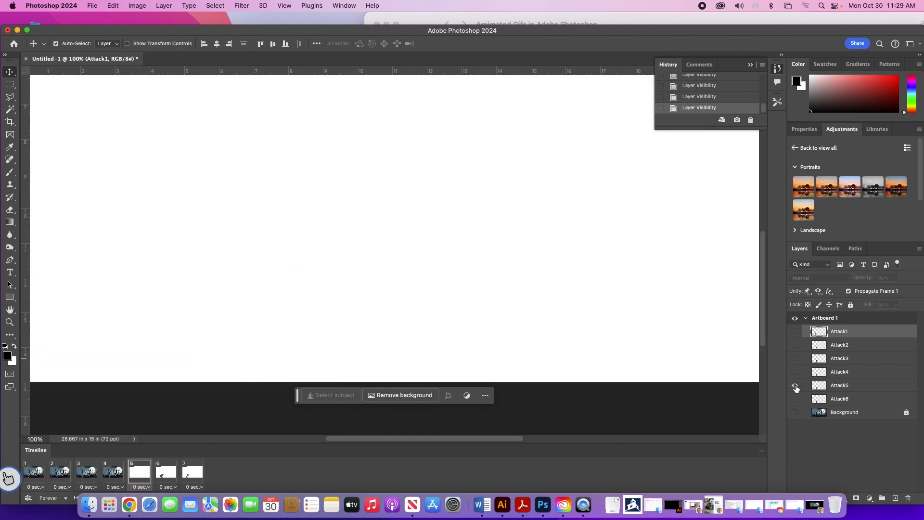
click(794, 385)
click(794, 412)
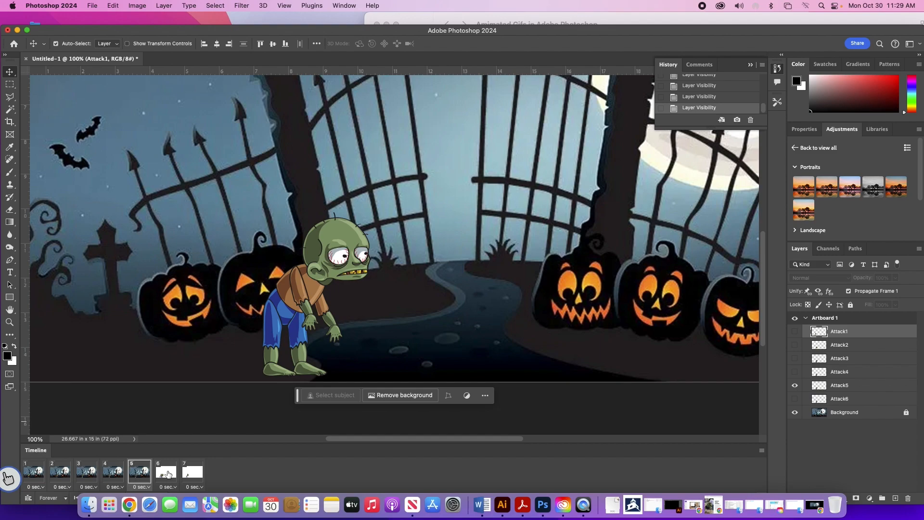
In the sixth frame, hide the Attack1 and Attack2 layers and show Attack6.
click(168, 474)
click(794, 331)
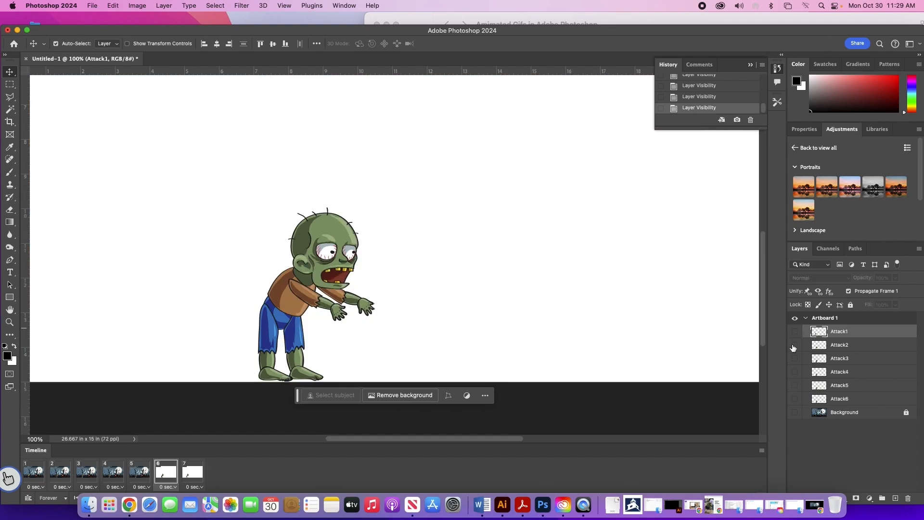
click(795, 344)
click(794, 399)
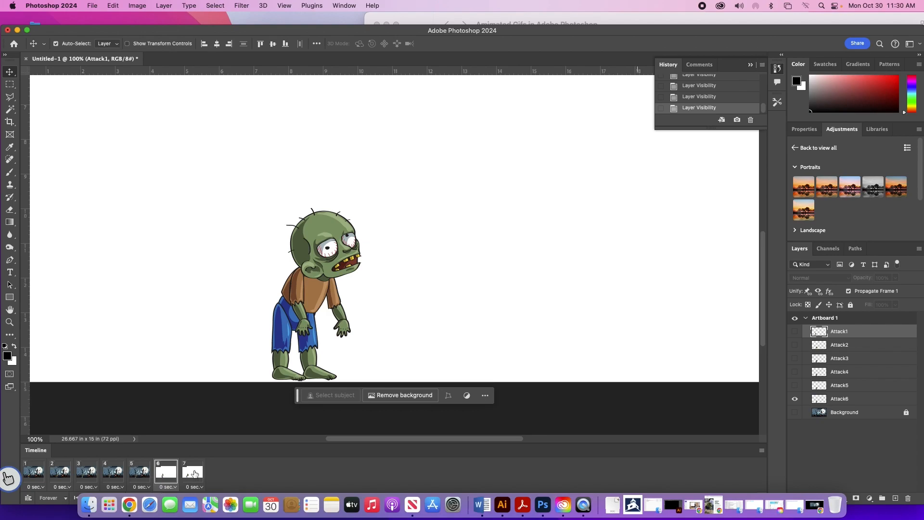
Delete the seventh frame and show the Background layer in the sixth frame.
click(194, 474)
right_click(194, 474)
click(192, 477)
drag(341, 32, 329, 19)
click(148, 484)
click(479, 181)
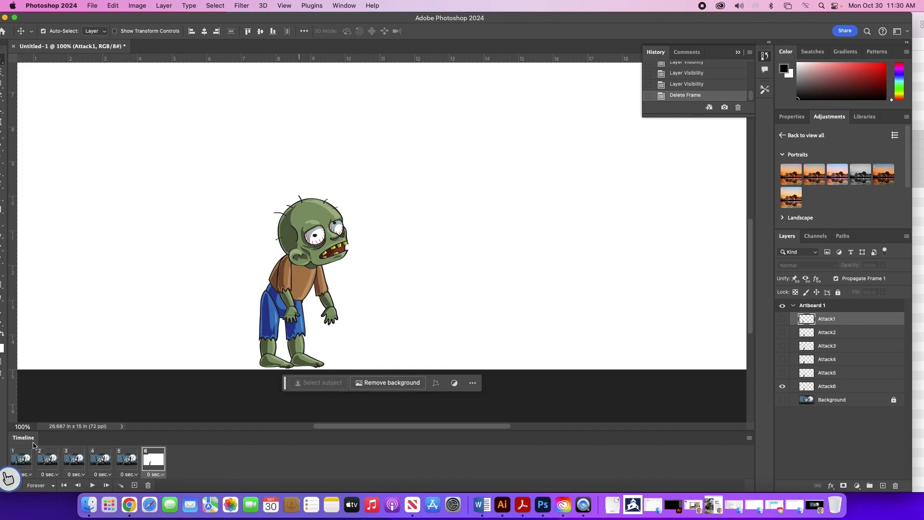
click(782, 400)
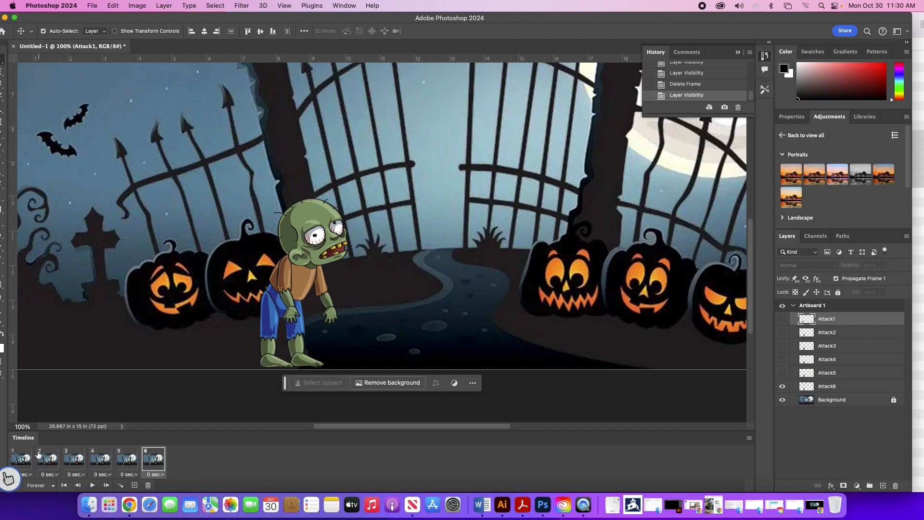
In the second frame, move the Attack2 zombie left, closer to the first frame's zombie, and show the Attack1 layer beside it.
click(19, 465)
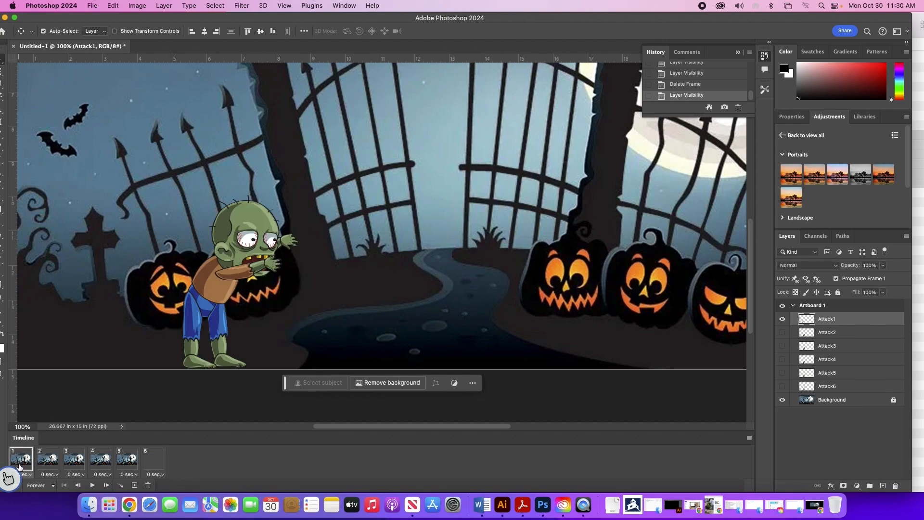
click(48, 461)
drag(304, 325, 258, 325)
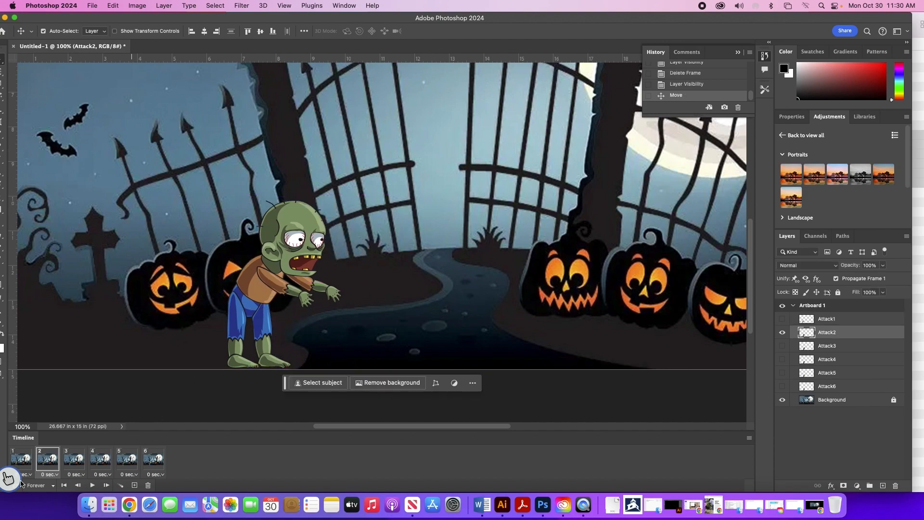
click(21, 459)
click(45, 462)
click(782, 318)
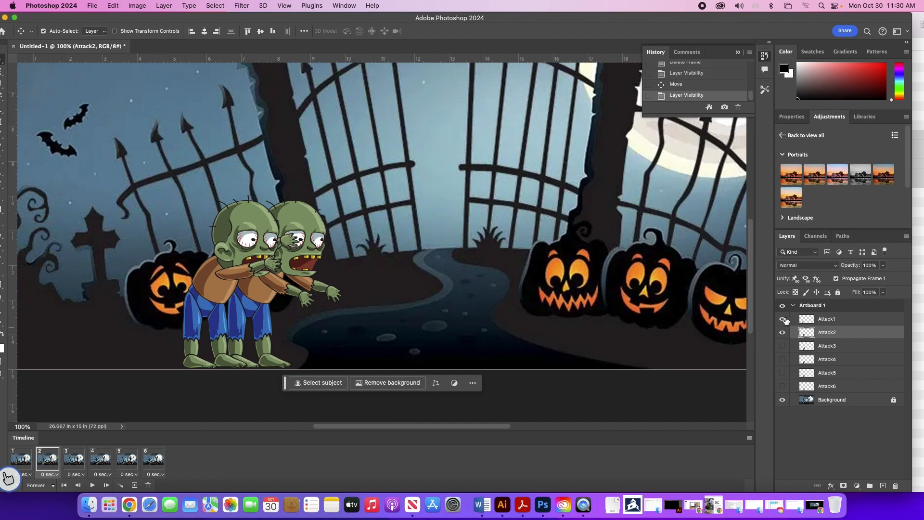
In the first frame, show all the remaining zombie layers, Attack2 through Attack6.
click(19, 458)
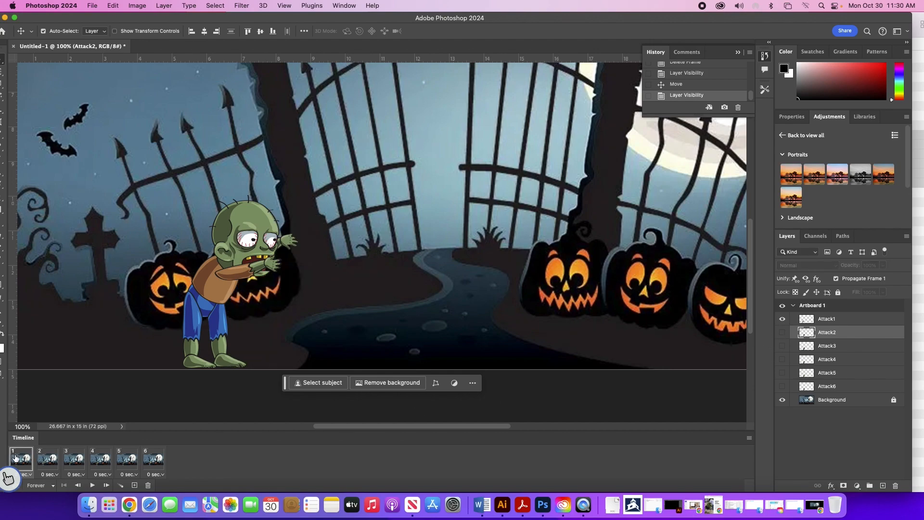
click(782, 332)
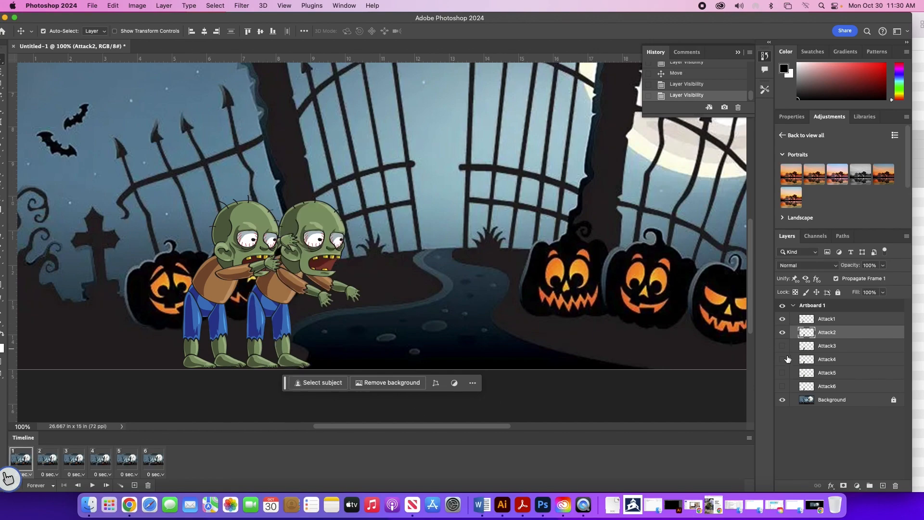
click(783, 345)
click(782, 359)
click(782, 372)
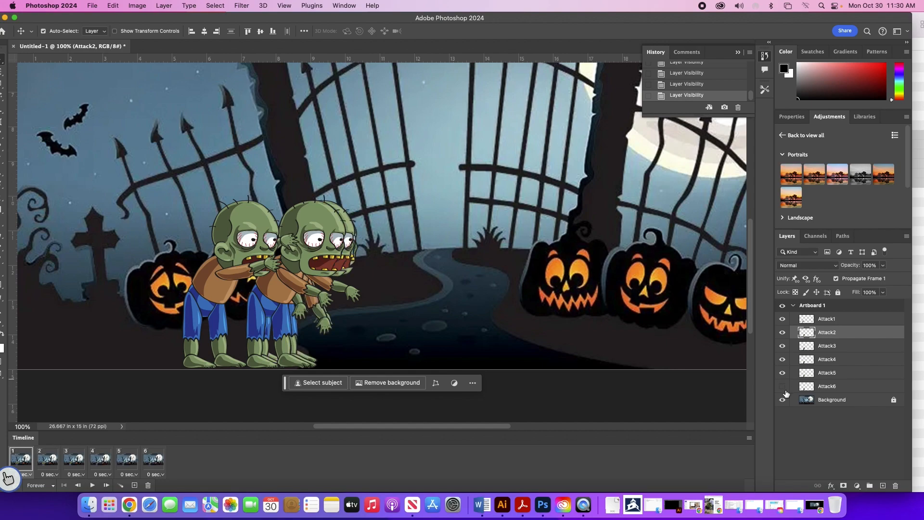
click(782, 386)
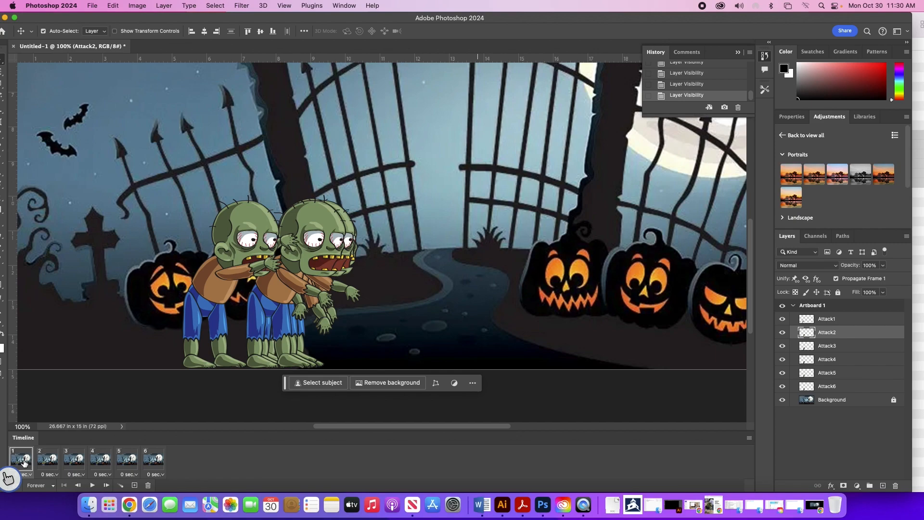
Hide the Attack1 layer in the second frame, and hide both Attack1 and Attack2 in the third frame.
click(48, 460)
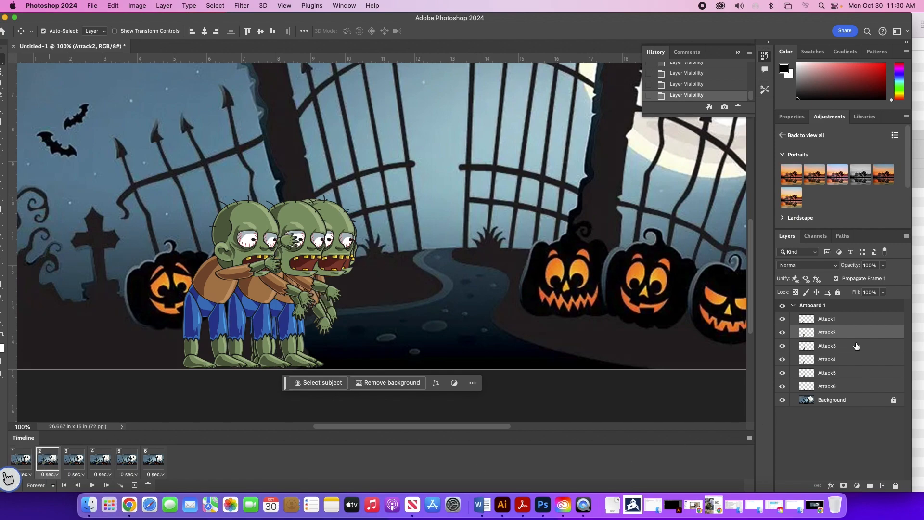
click(782, 319)
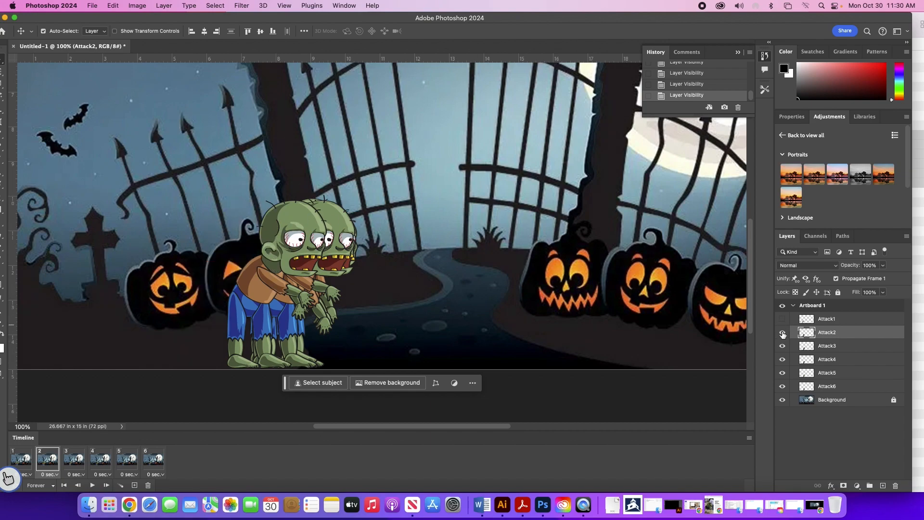
click(75, 459)
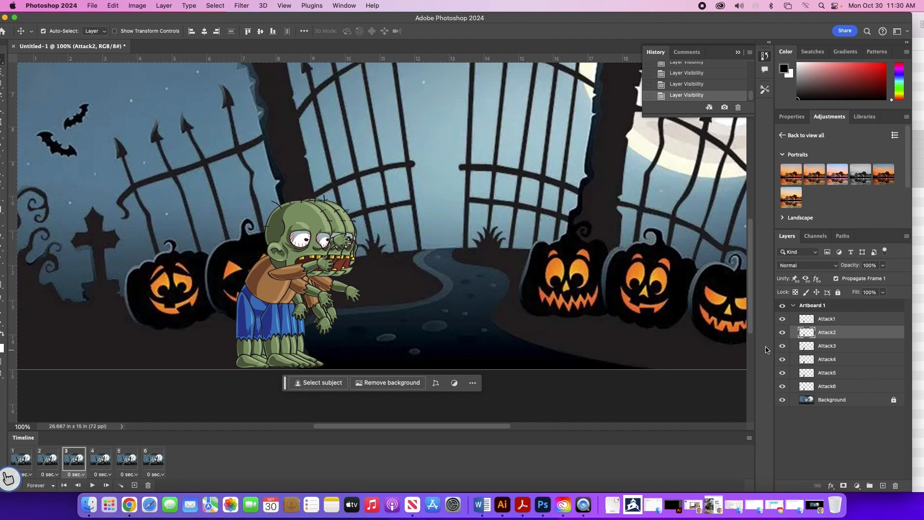
click(782, 333)
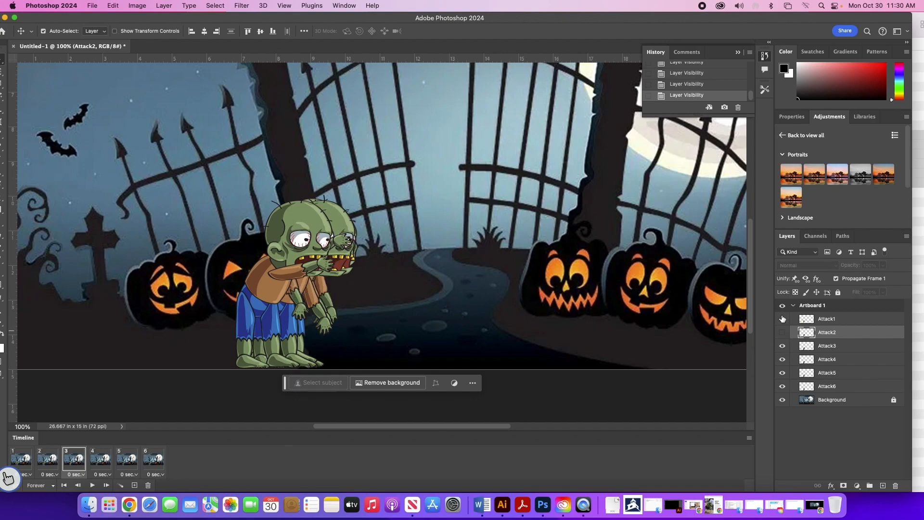
click(782, 319)
In the third frame, move the Attack3 zombie slightly right and hide the Attack4, Attack5 and Attack6 layers.
drag(280, 296, 298, 296)
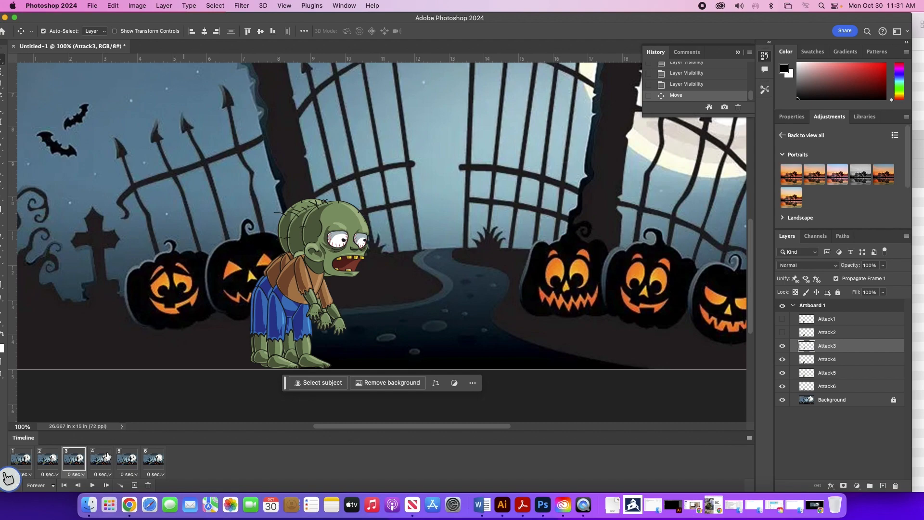
click(782, 359)
click(782, 374)
click(782, 389)
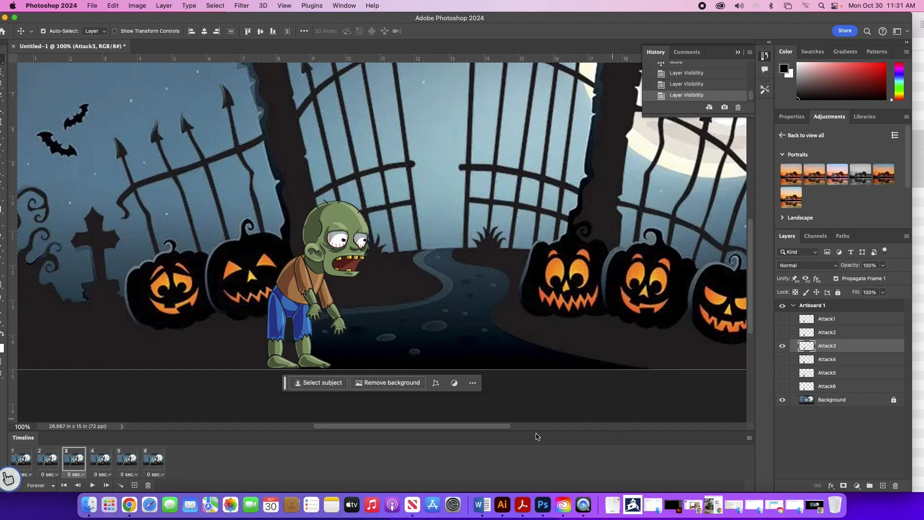
In the fourth frame, move the Attack4 zombie slightly right and hide the other visible zombie layers: Attack2, Attack3, Attack5 and Attack6.
click(102, 464)
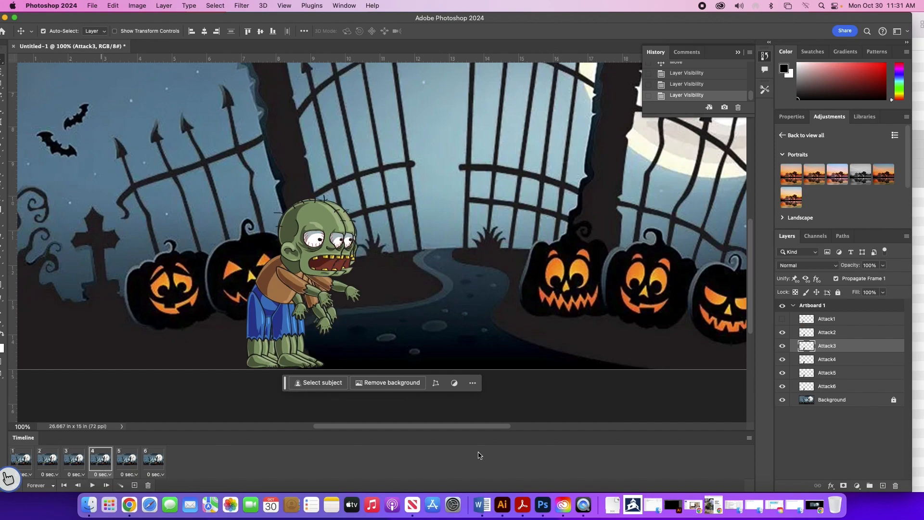
click(782, 333)
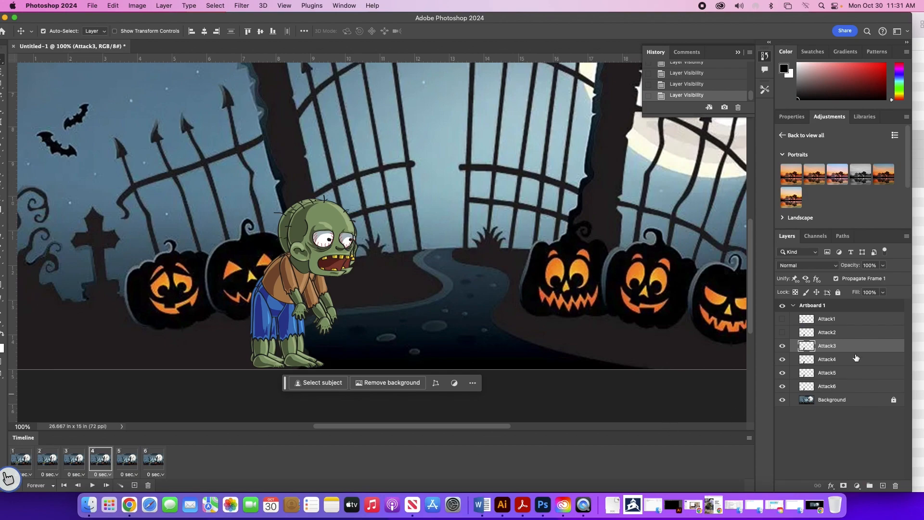
click(783, 346)
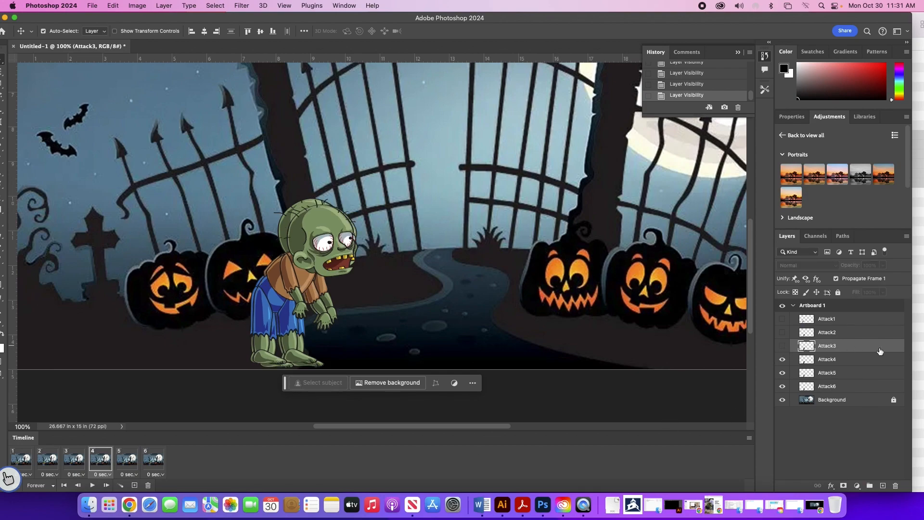
drag(295, 296, 309, 300)
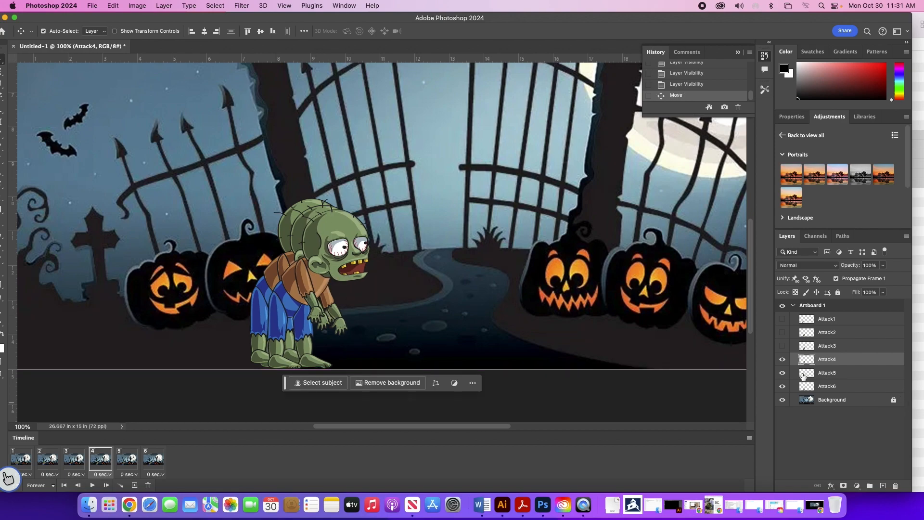
click(782, 373)
click(780, 387)
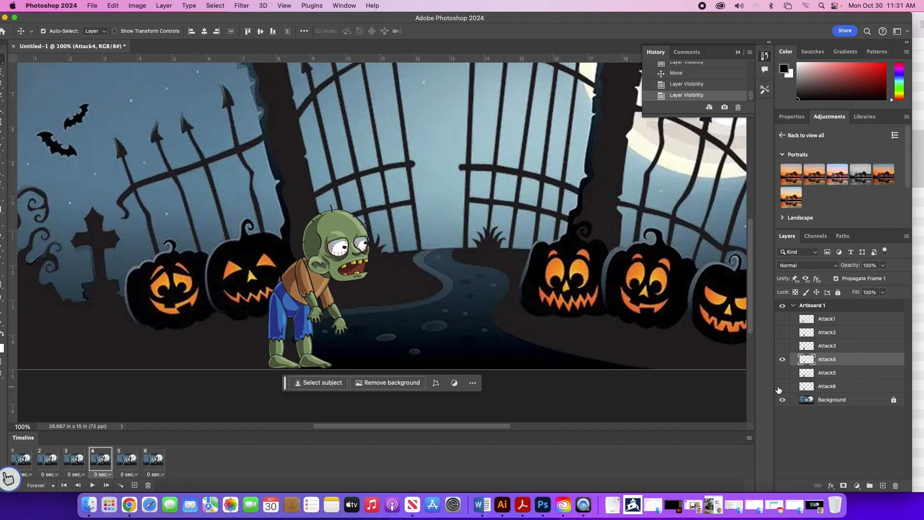
In the second frame, hide the Attack3, Attack4, Attack5 and Attack6 layers, leaving only the Attack2 zombie visible.
click(80, 458)
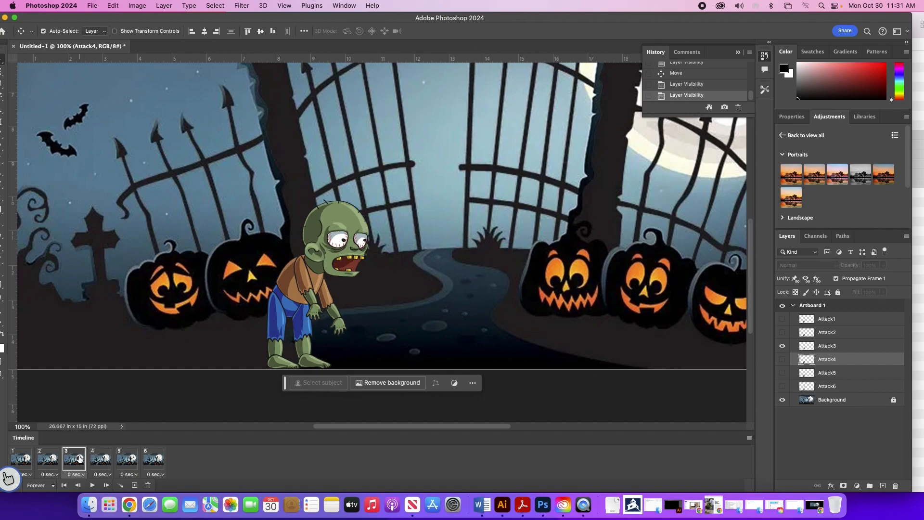
click(57, 463)
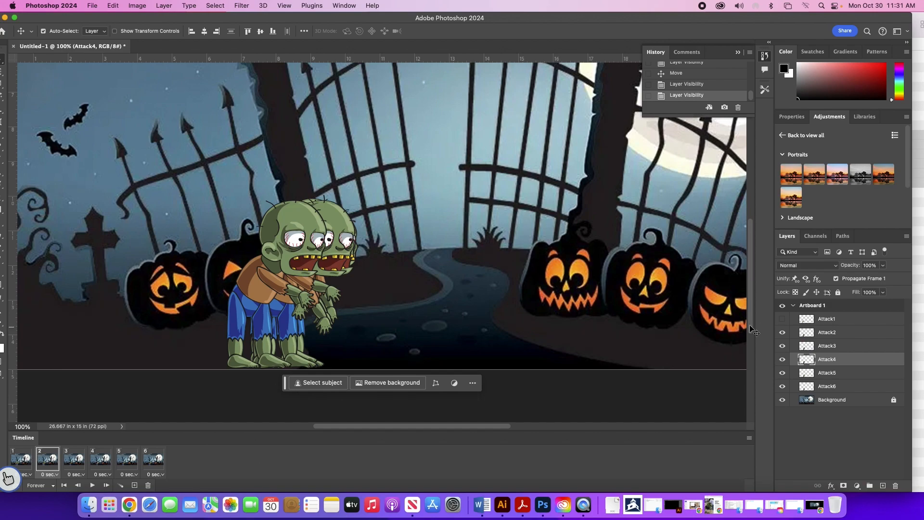
click(782, 346)
click(782, 359)
click(782, 372)
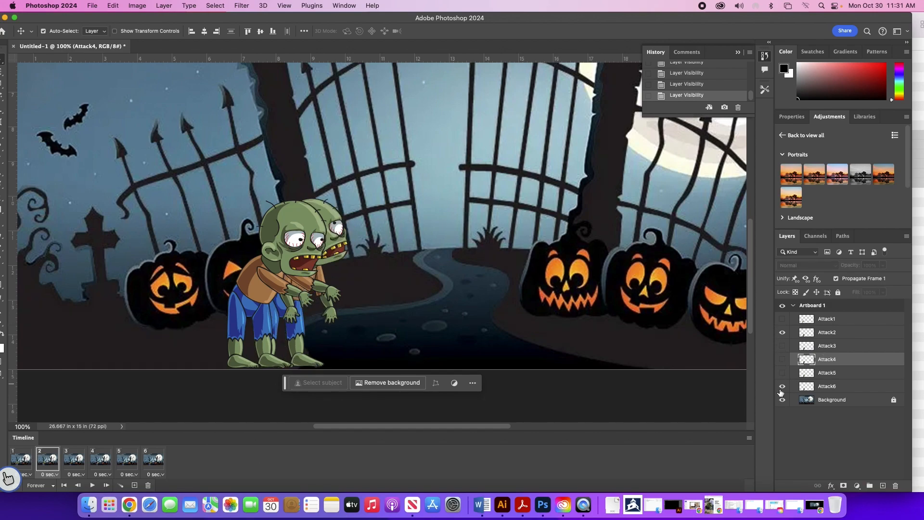
click(782, 386)
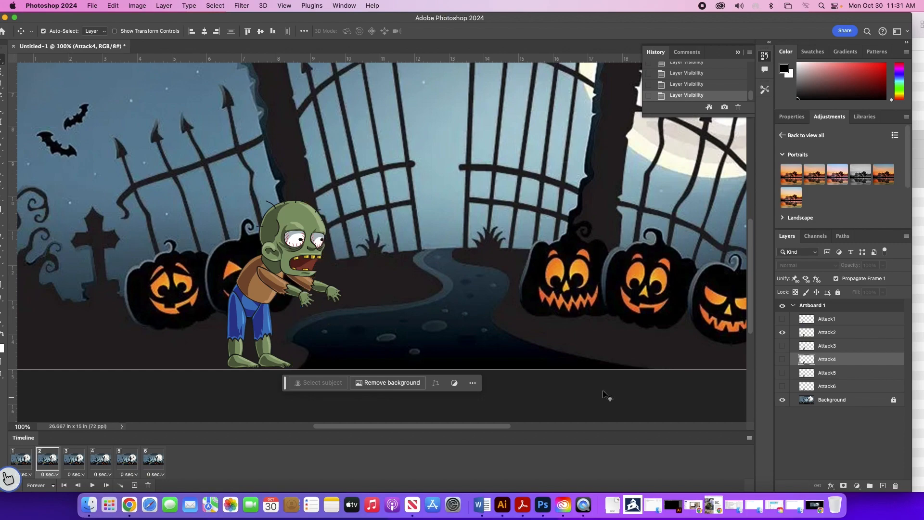
In the first frame, hide the Attack2 through Attack6 layers, leaving only the Attack1 zombie visible.
click(13, 457)
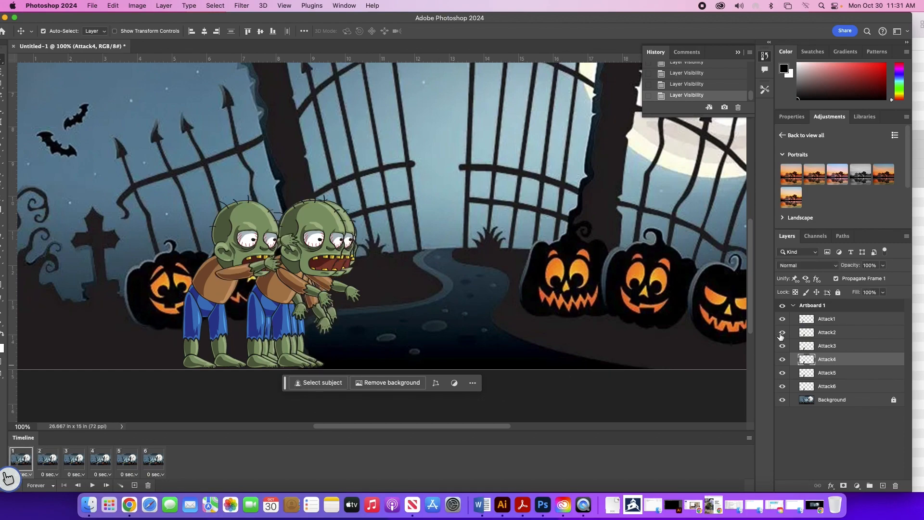
click(782, 333)
click(781, 345)
click(782, 359)
click(782, 372)
click(782, 386)
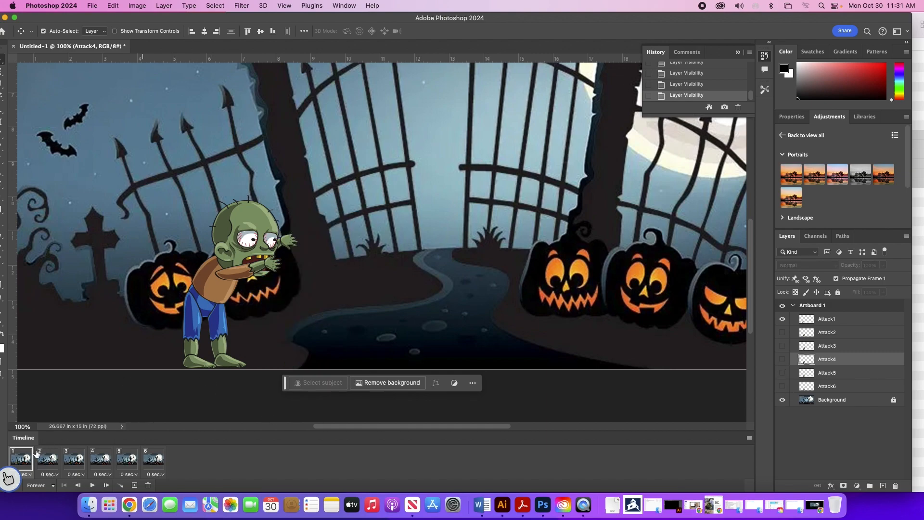
Show the matching zombie layer in each middle frame: Attack2 in the second, Attack3 in the third and Attack4 in the fourth.
click(56, 464)
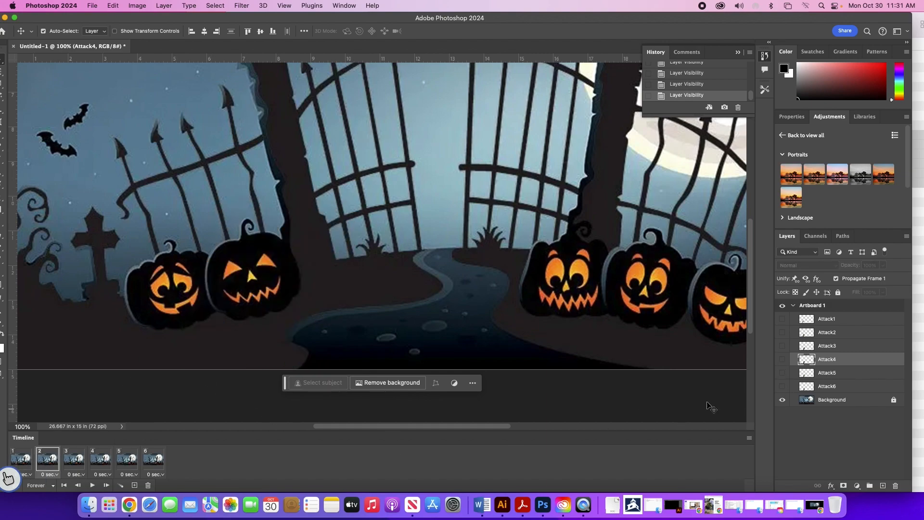
click(783, 332)
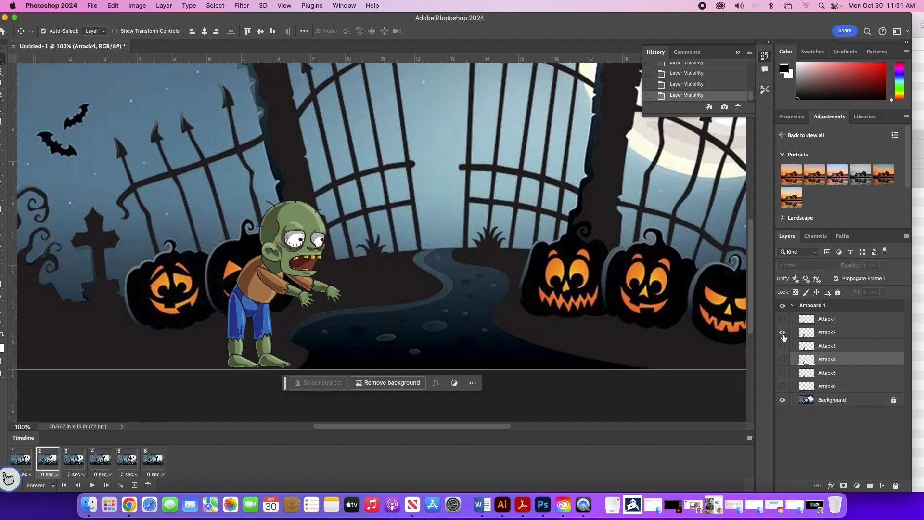
click(69, 459)
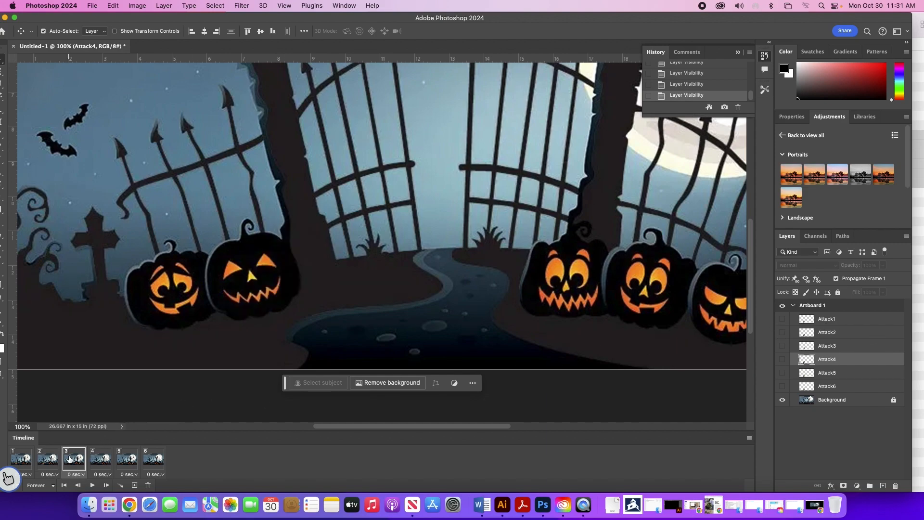
click(782, 346)
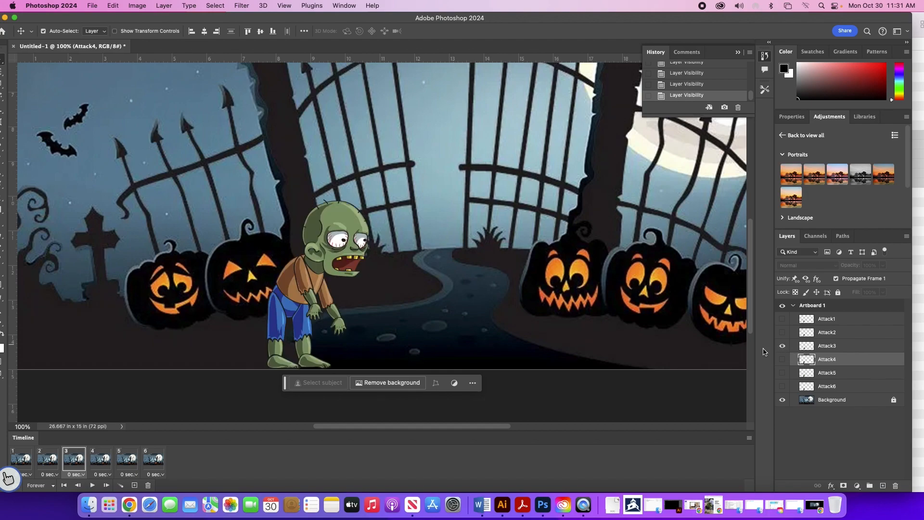
click(105, 461)
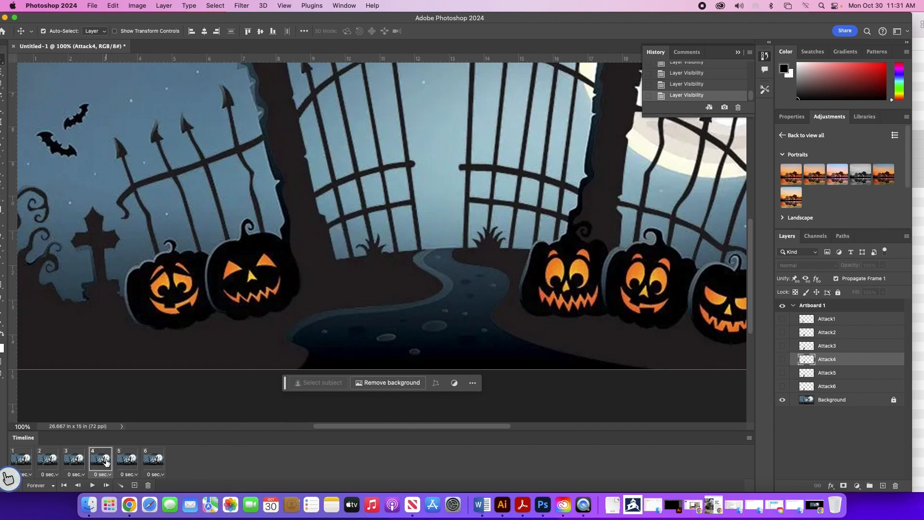
click(782, 360)
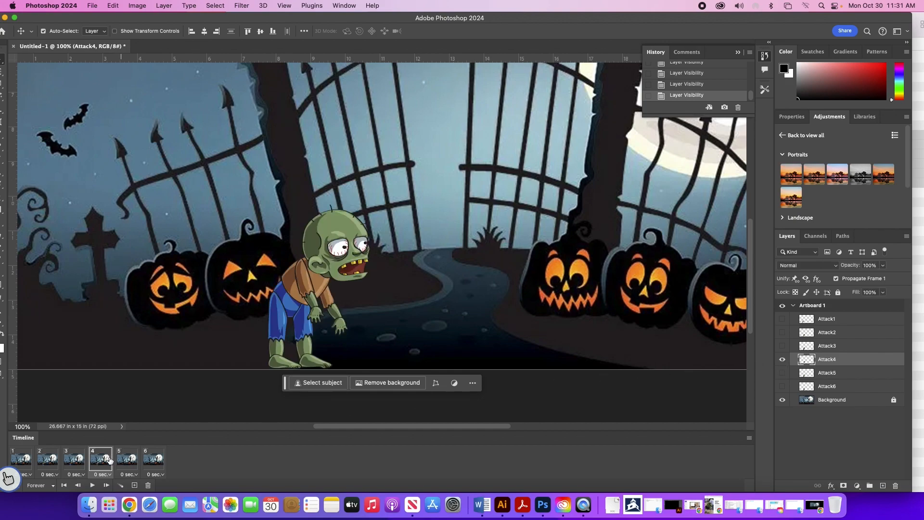
In the fifth frame, show the Attack5 layer and move its zombie right onto the path.
click(127, 461)
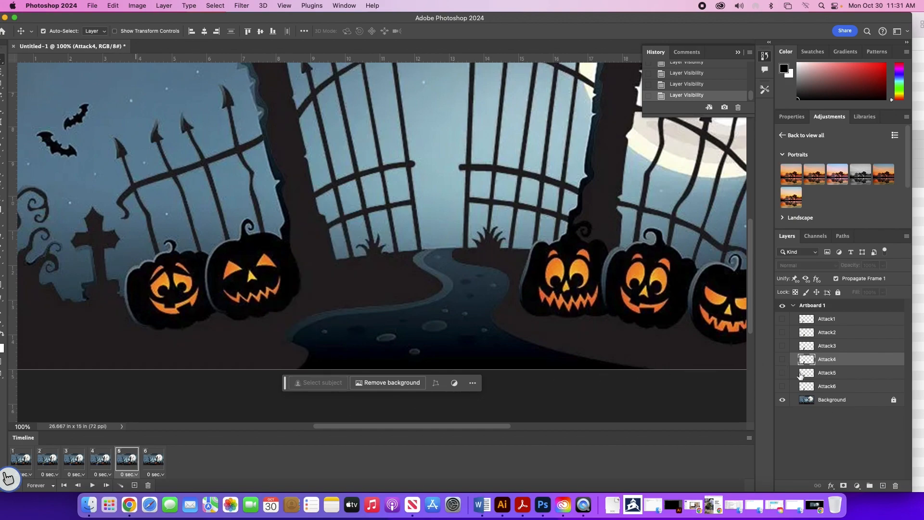
click(782, 373)
drag(267, 293, 343, 296)
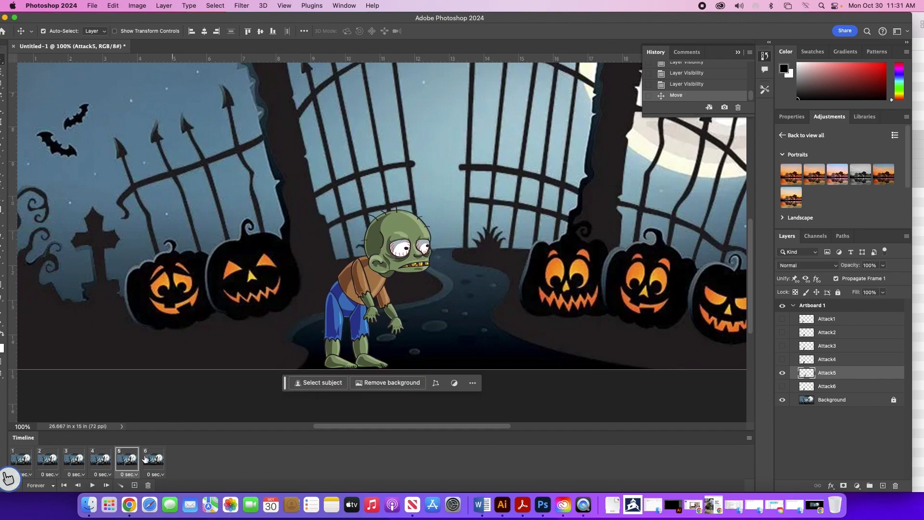
Hide the Attack5 layer; in the sixth frame, show Attack6 and move its zombie right onto the path.
click(783, 374)
click(154, 464)
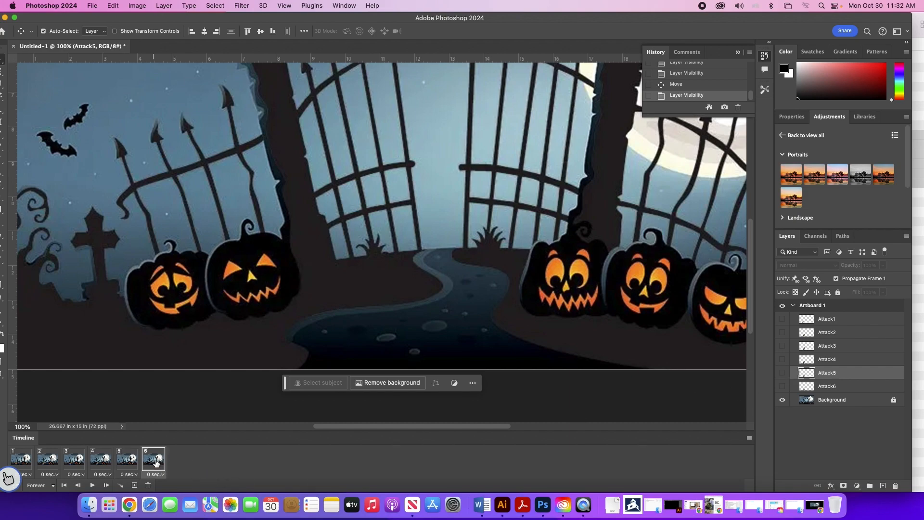
click(784, 386)
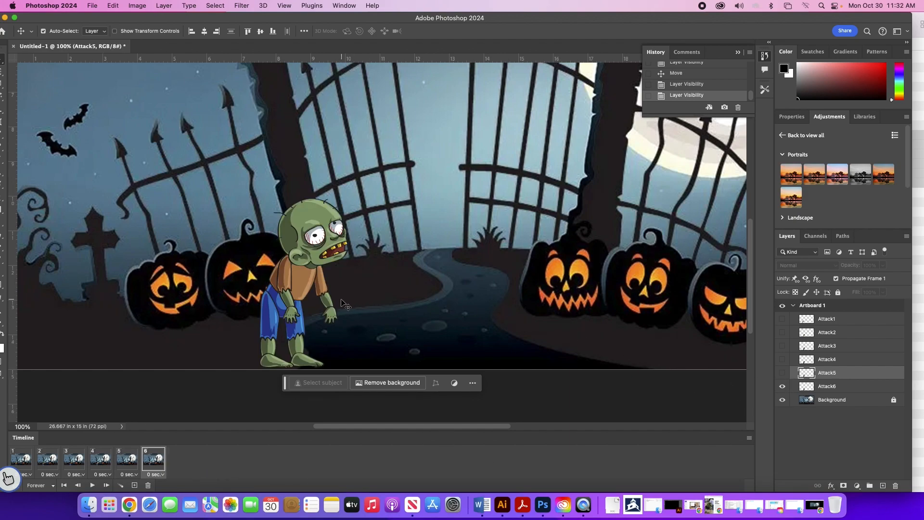
drag(289, 295, 377, 296)
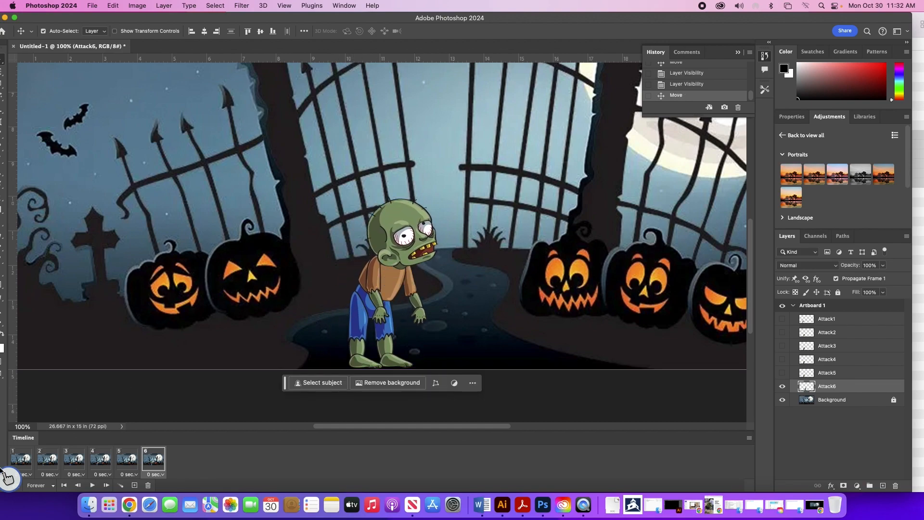
Play the animation as a preview, stop it, and shift the application window right so the toolbar is fully on screen.
click(90, 485)
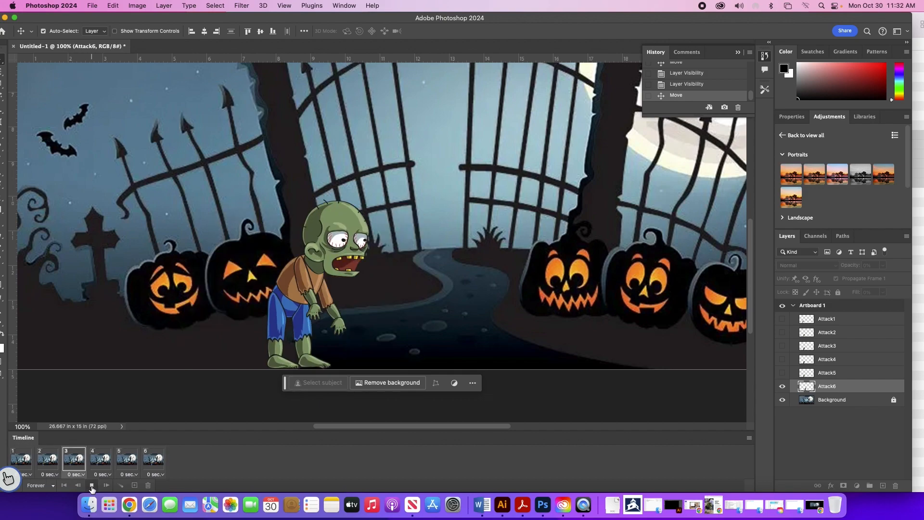
key(space)
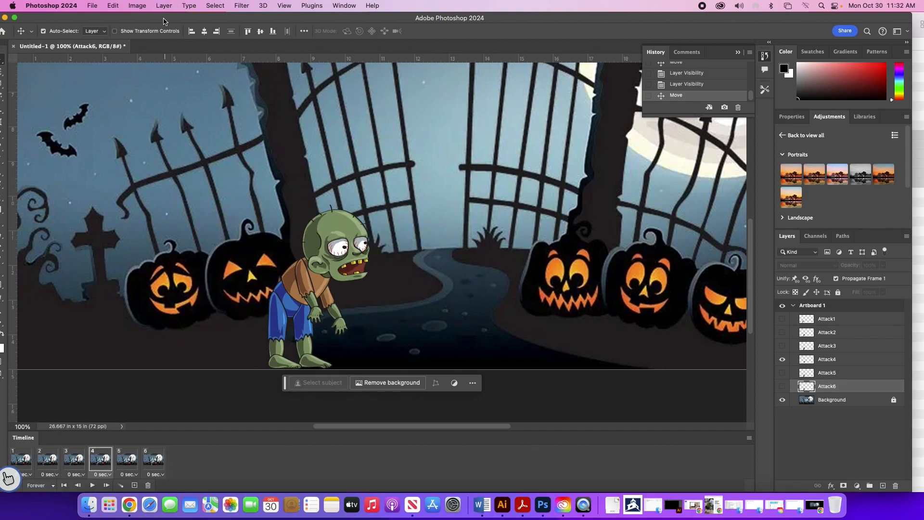
drag(163, 21, 174, 21)
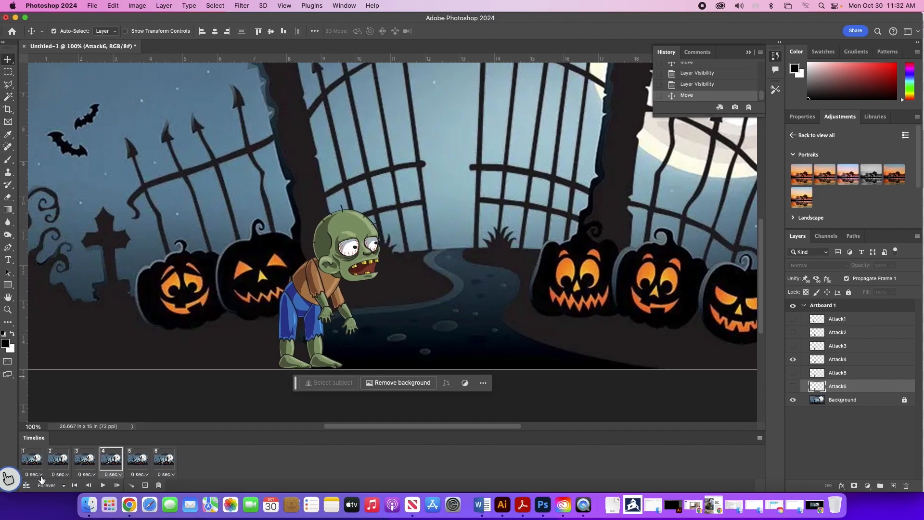
Set the frame delay of all six frames to 0.1 seconds and play the animation.
click(31, 463)
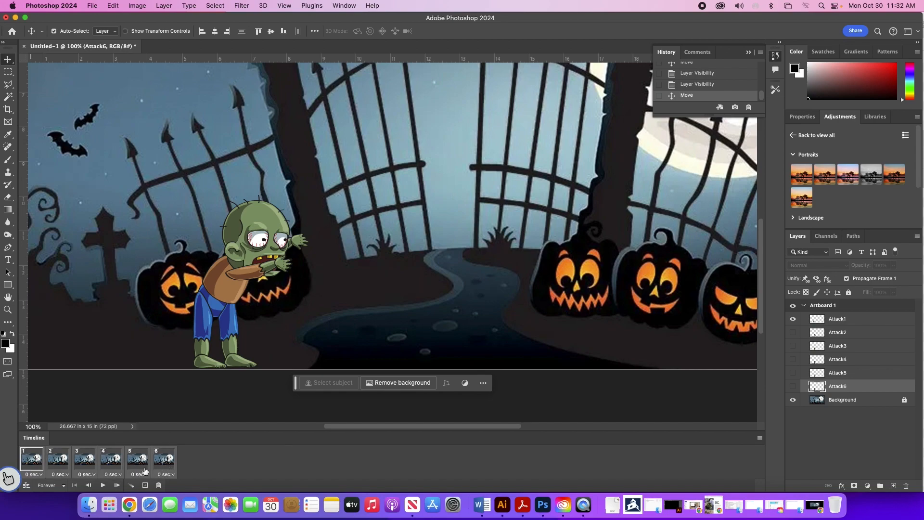
click(41, 476)
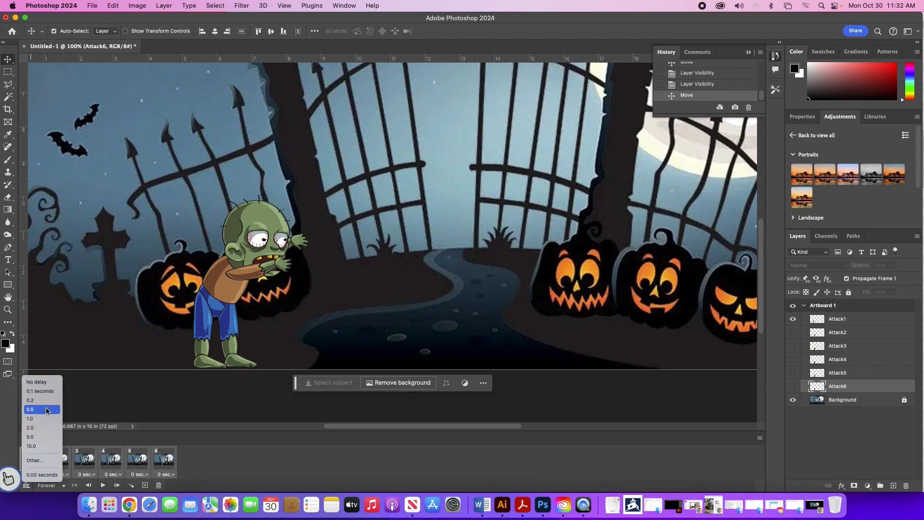
click(44, 393)
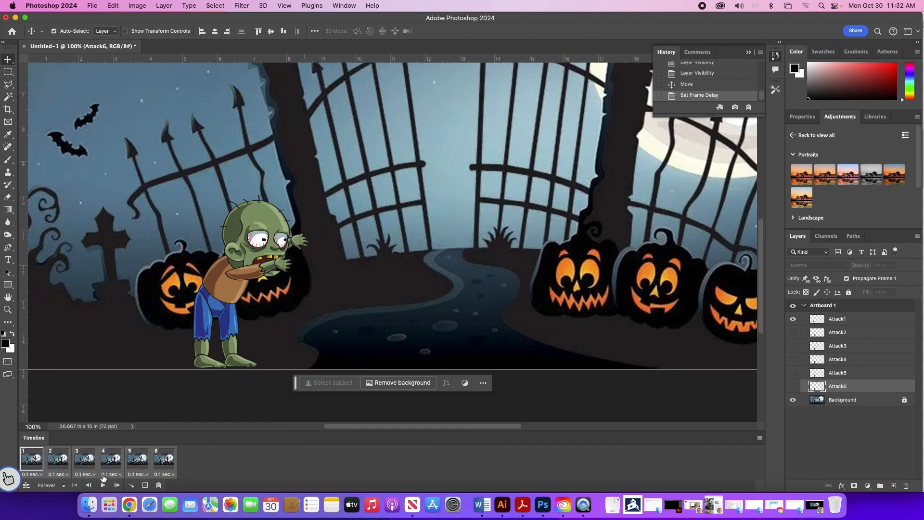
click(103, 486)
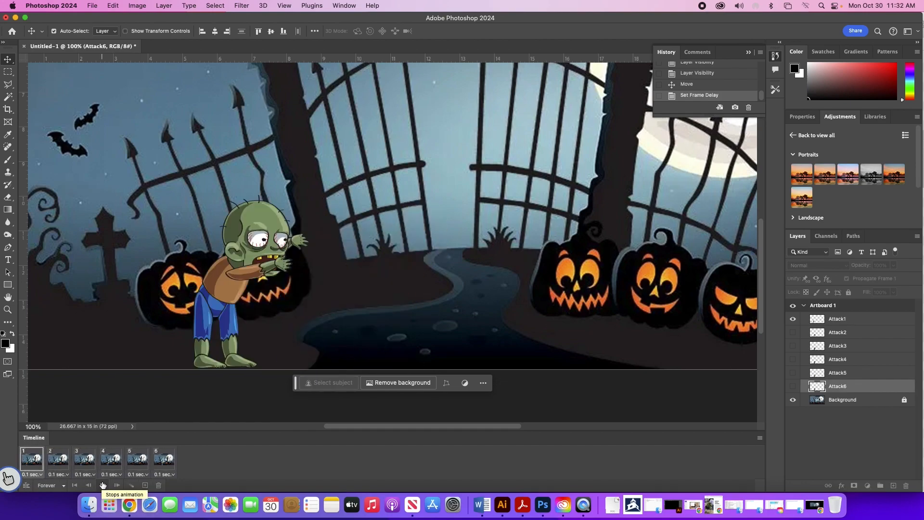
Stop the animation and duplicate all six frames to extend the timeline to twelve frames.
click(102, 485)
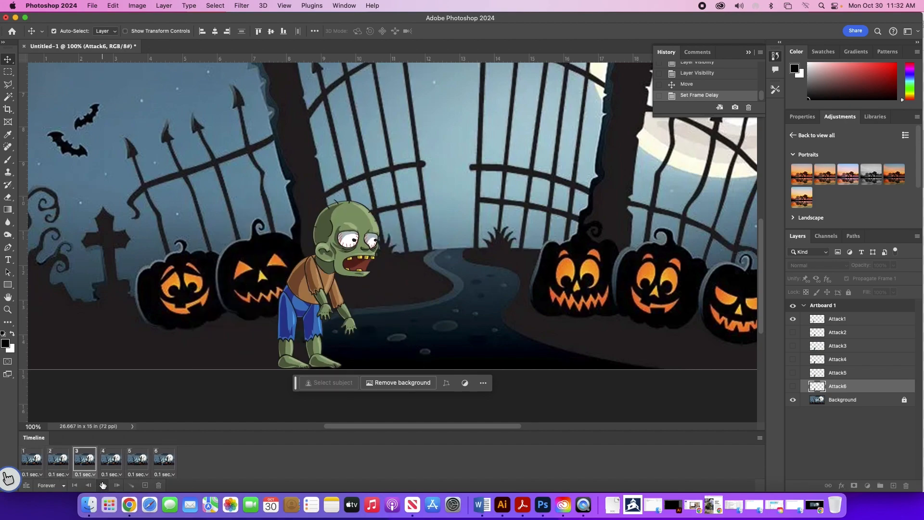
click(26, 455)
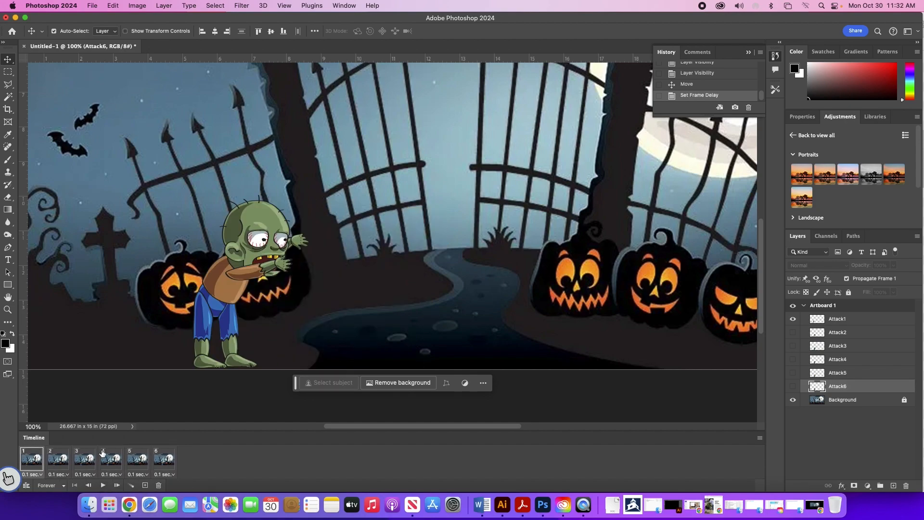
shift+click(162, 458)
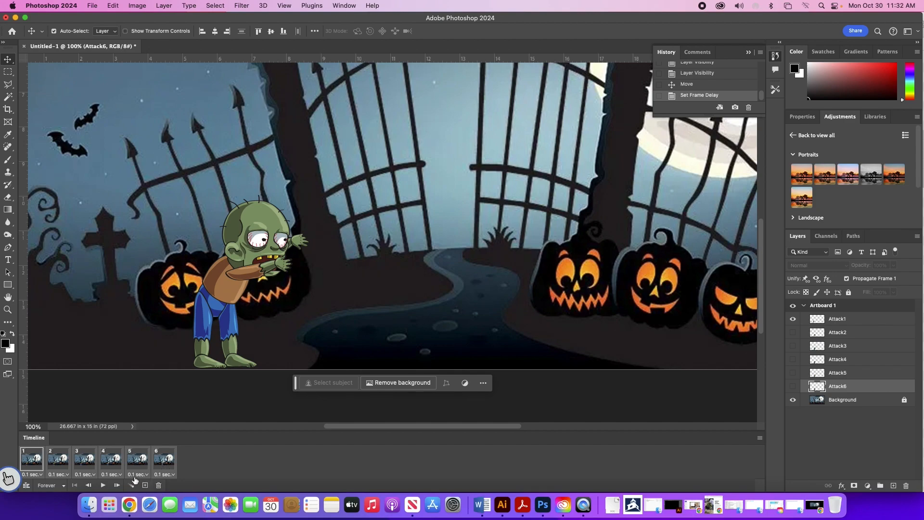
click(145, 485)
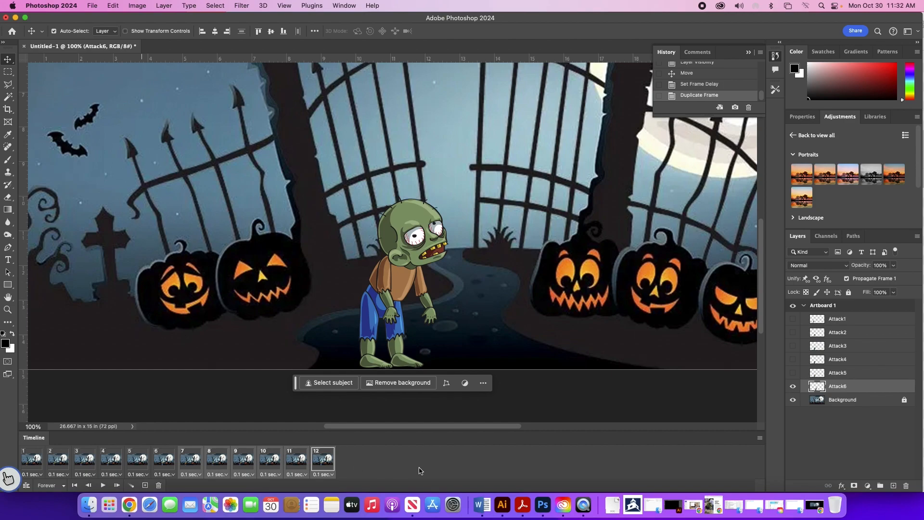
Check the duplicated frames 7 to 12 one by one and show the missing Attack5 layer in frame 11.
click(29, 455)
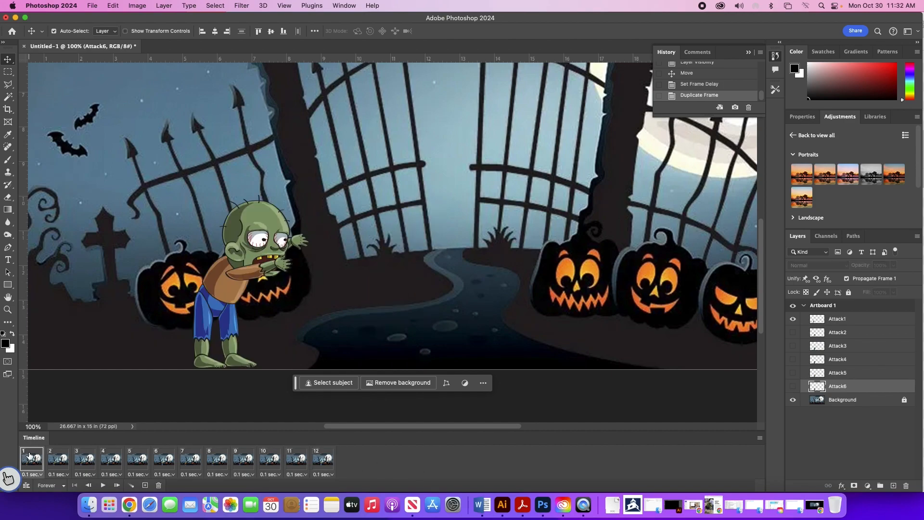
click(155, 462)
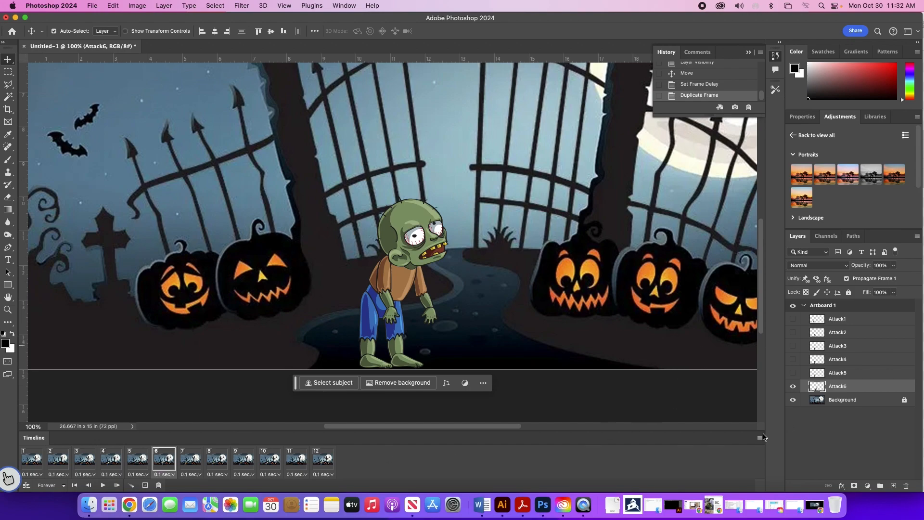
click(192, 457)
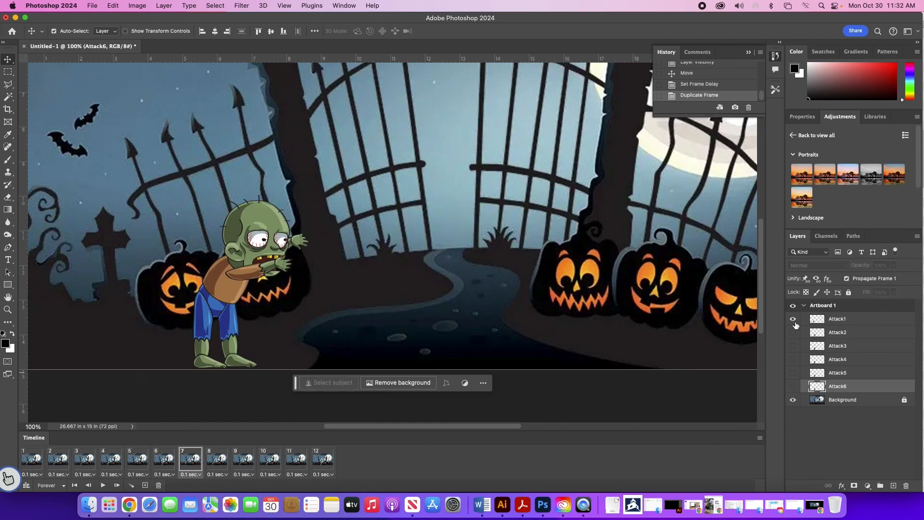
click(219, 459)
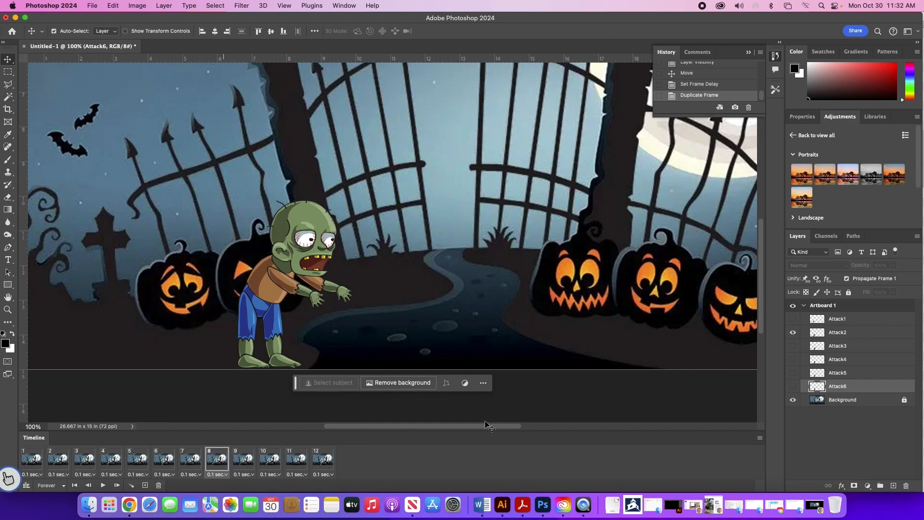
click(246, 463)
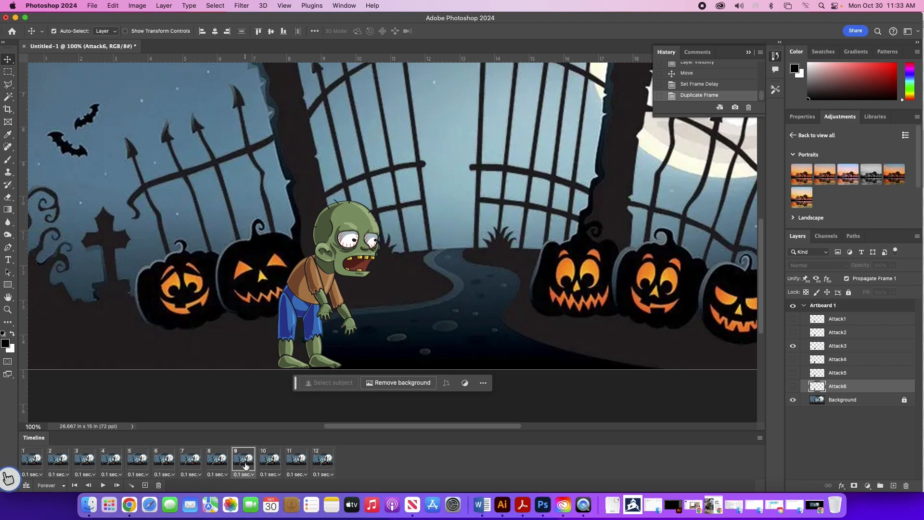
click(272, 463)
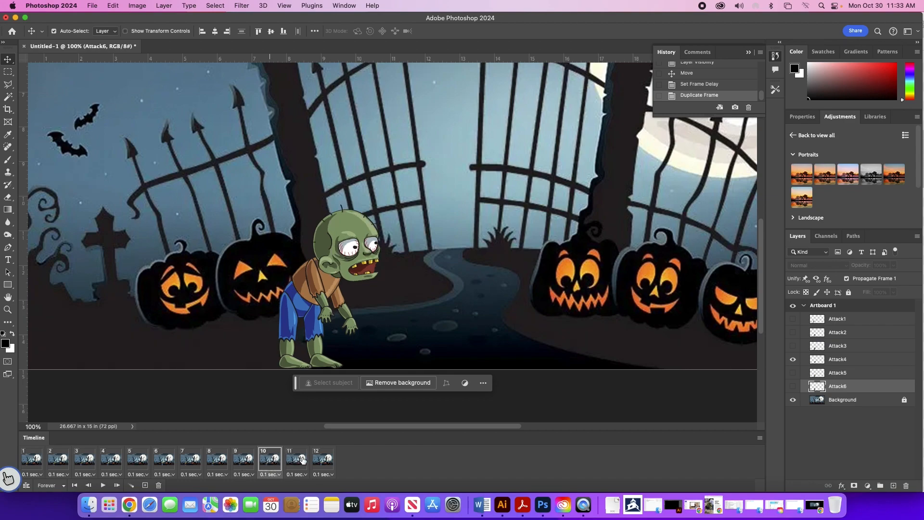
click(303, 461)
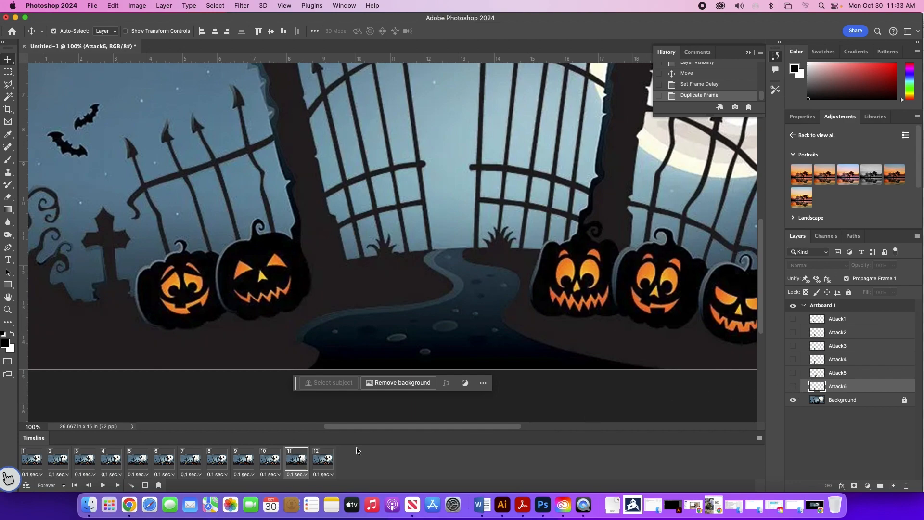
click(270, 463)
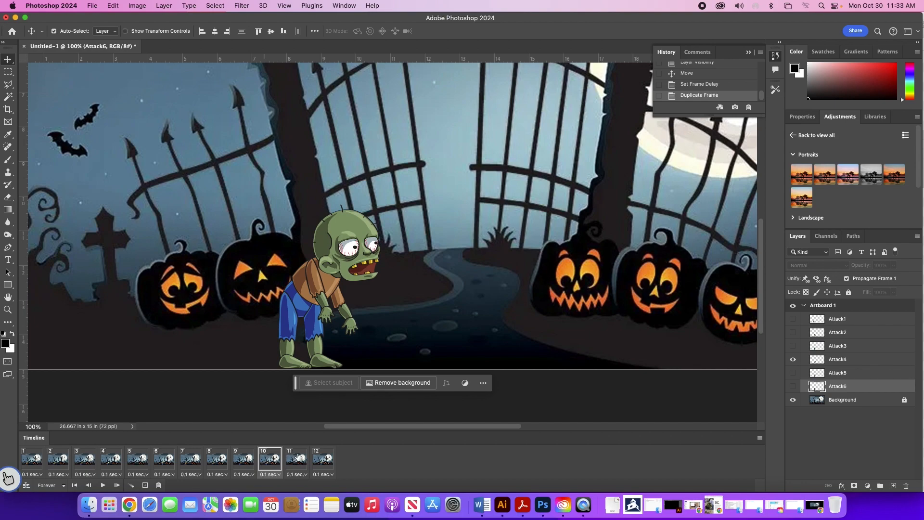
click(295, 462)
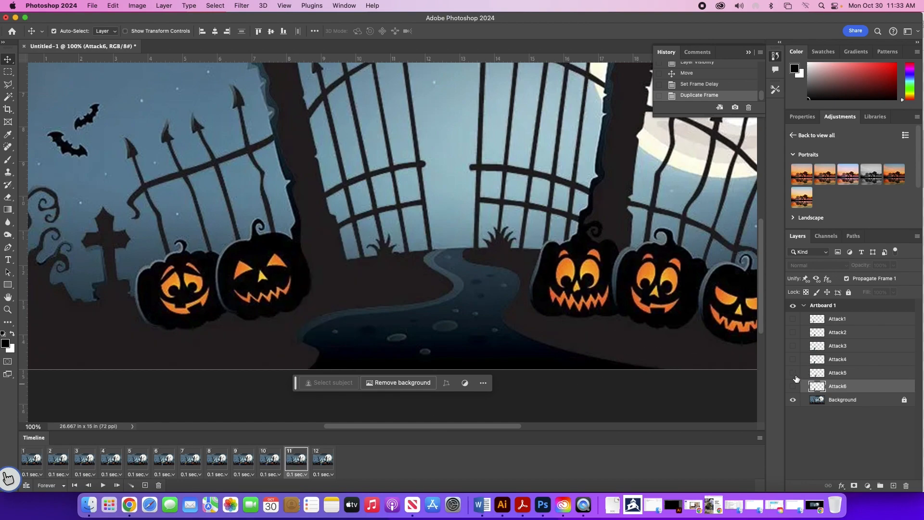
click(793, 386)
click(322, 460)
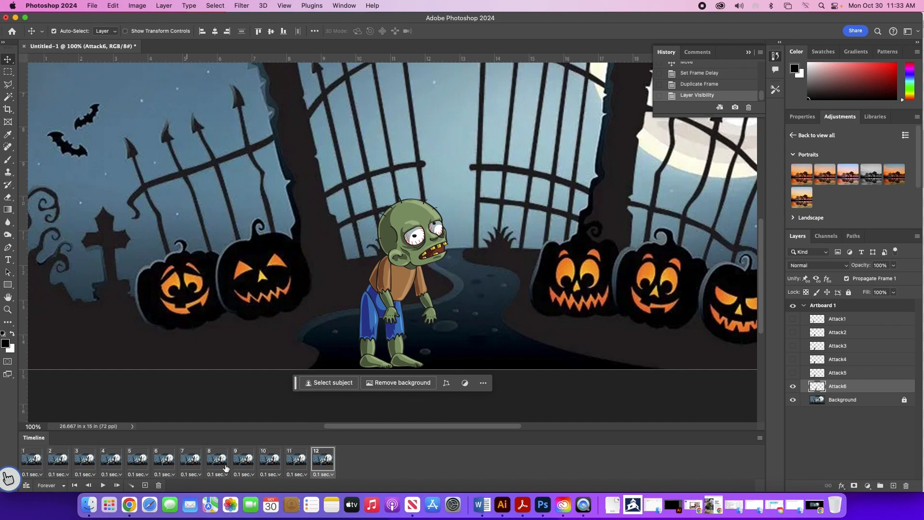
With frames 7 to 12 selected, move the Attack1 zombie right onto the path, just ahead of its frame 6 position, and compare both frames.
click(191, 463)
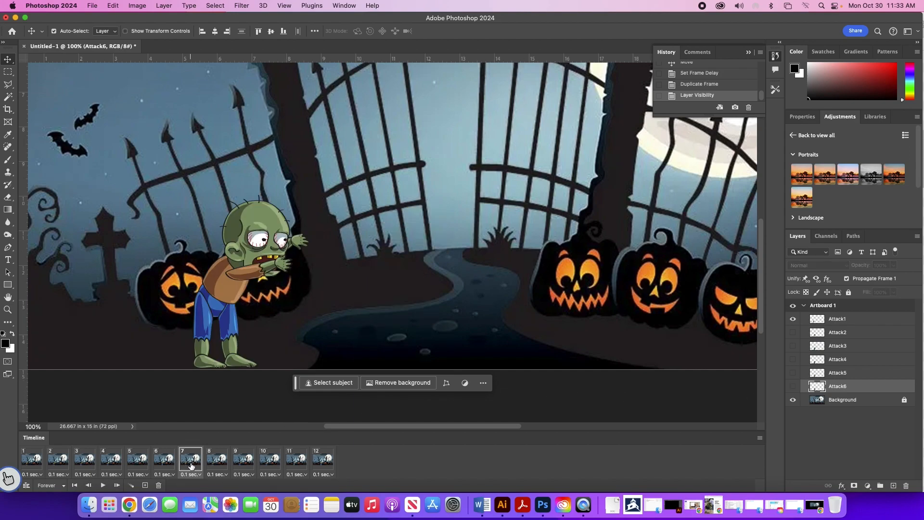
shift+click(323, 461)
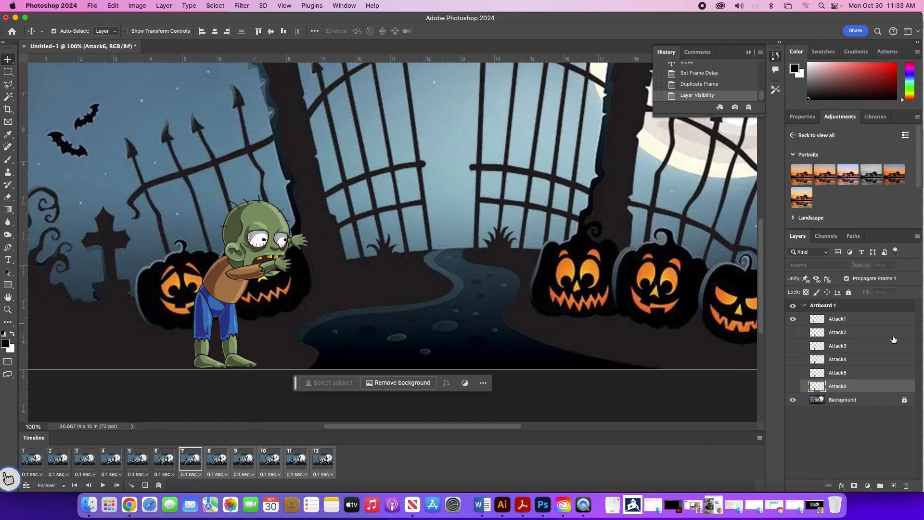
drag(231, 296, 426, 293)
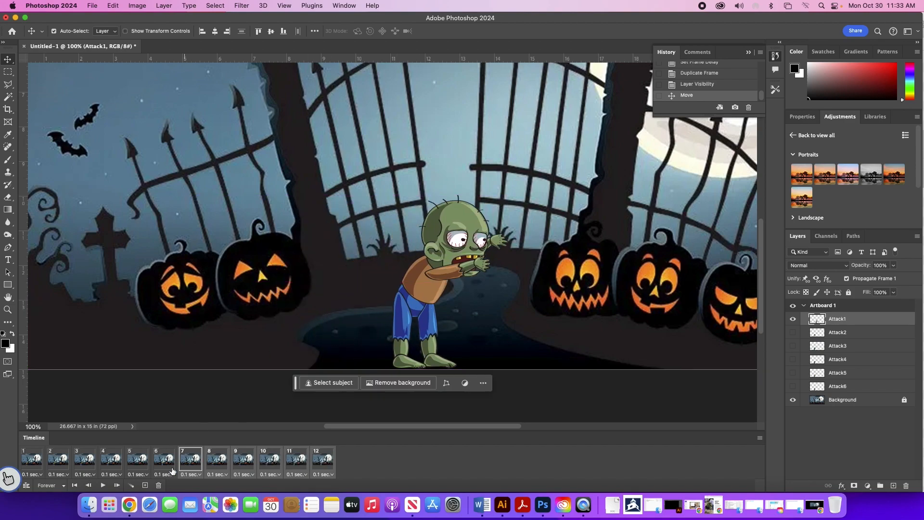
click(166, 465)
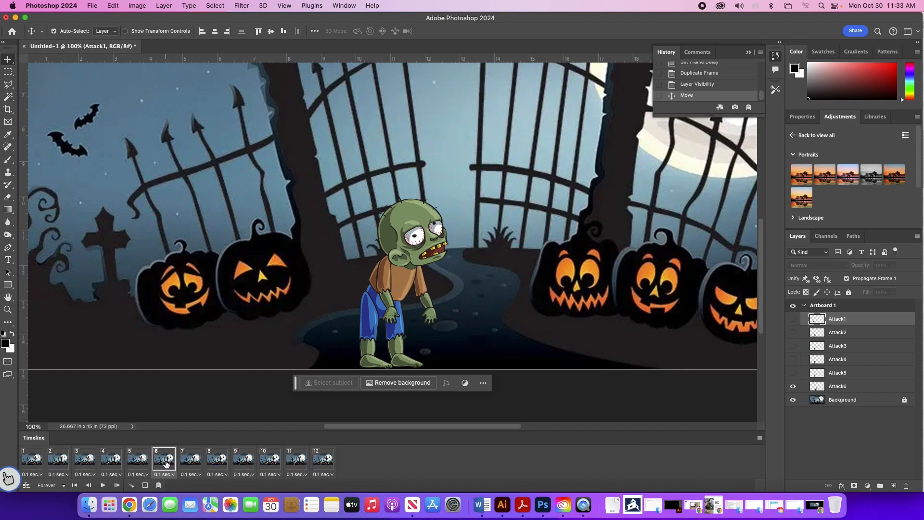
click(195, 463)
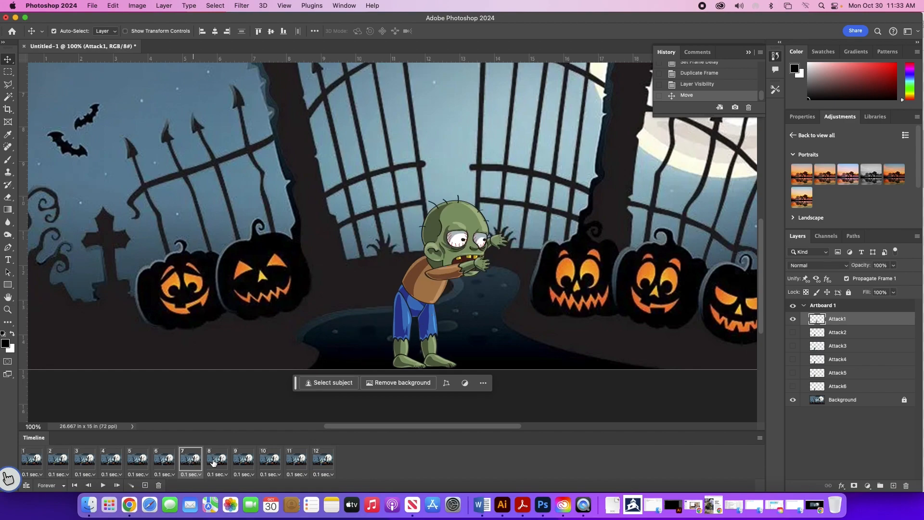
In frame 8, move the Attack2 zombie right, slightly ahead of the frame 7 position, and compare the two frames.
click(214, 463)
drag(271, 287, 449, 287)
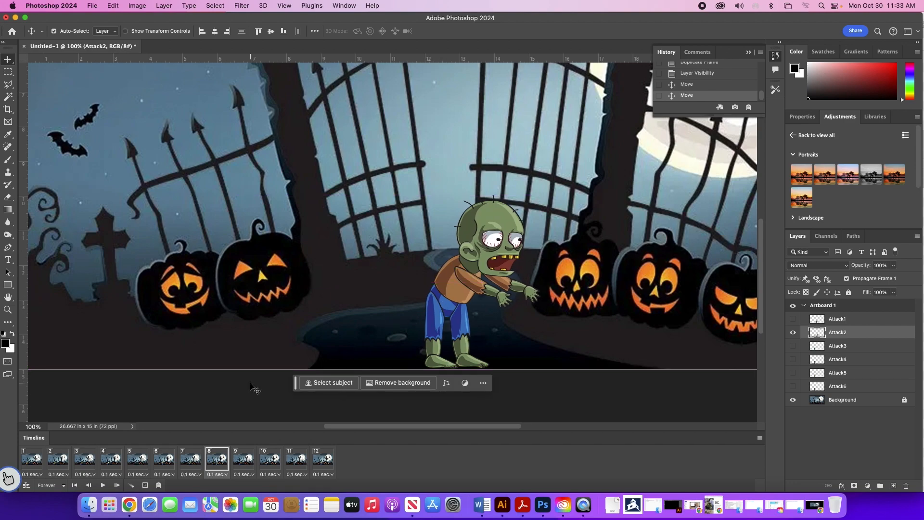
click(186, 465)
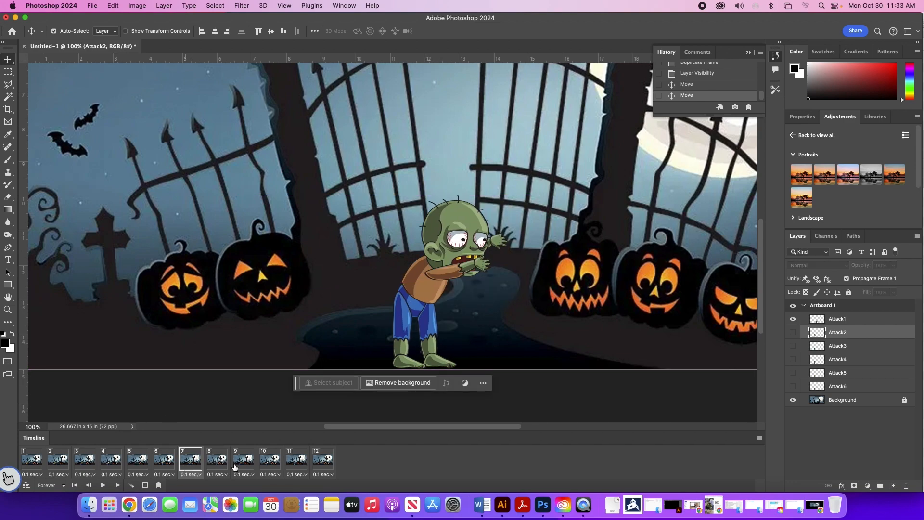
click(215, 464)
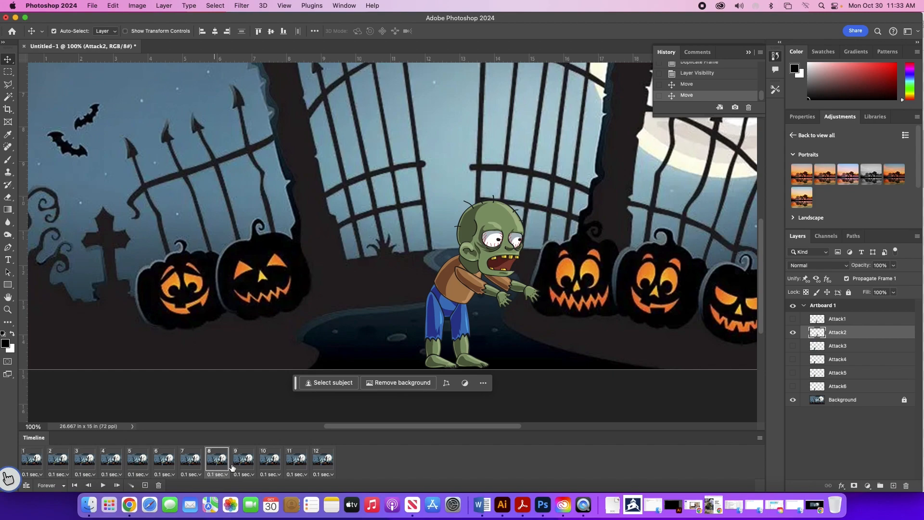
In frame 9, move the Attack3 zombie right to the first pumpkin beyond the path and compare it with frame 8.
click(247, 468)
drag(316, 298, 499, 315)
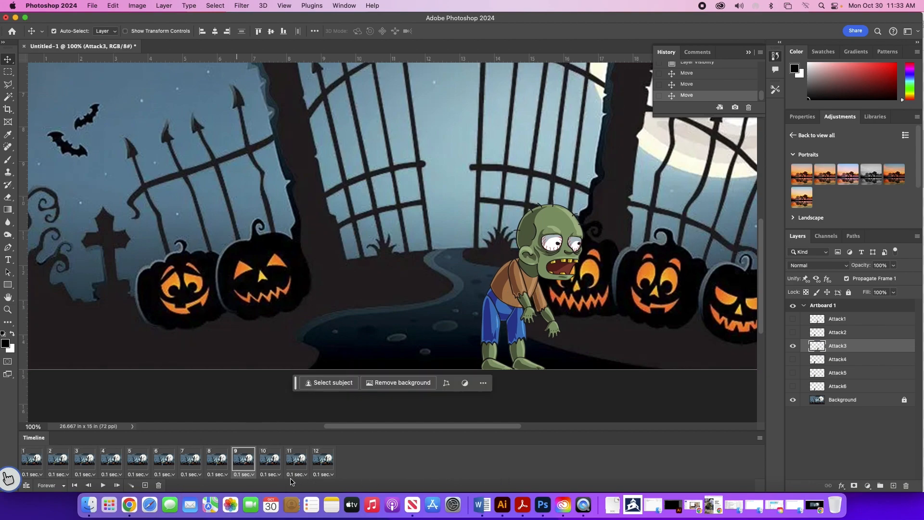
click(218, 459)
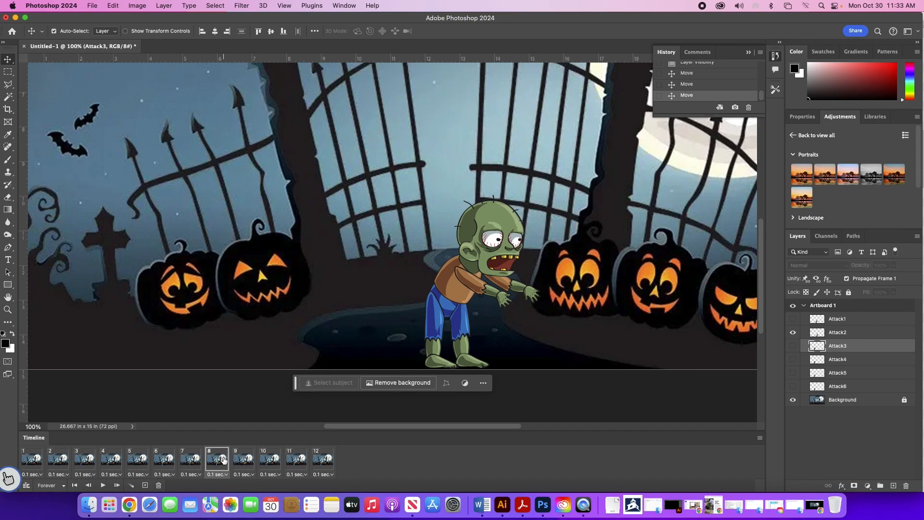
click(241, 459)
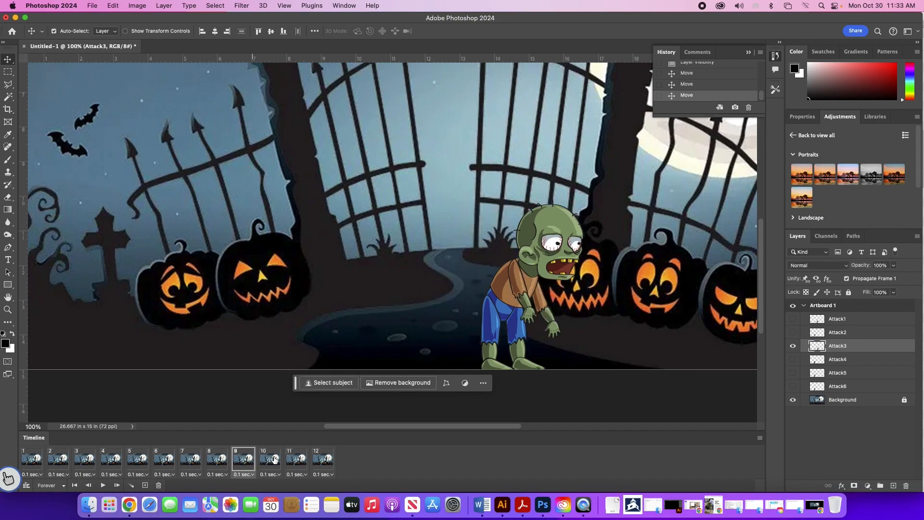
In frames 10, 11 and 12, move the Attack4, Attack5 and Attack6 zombies progressively farther right in front of the pumpkins.
click(274, 460)
drag(316, 289, 564, 290)
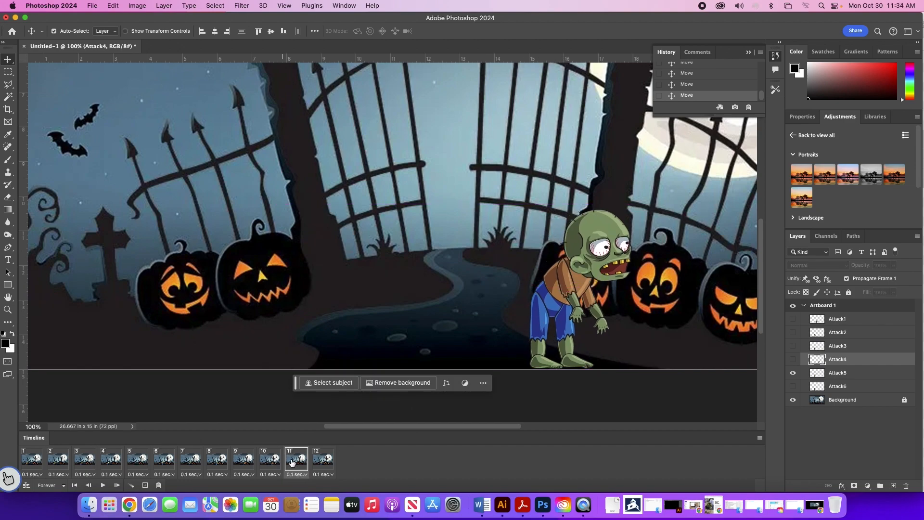
click(292, 461)
drag(386, 291, 619, 292)
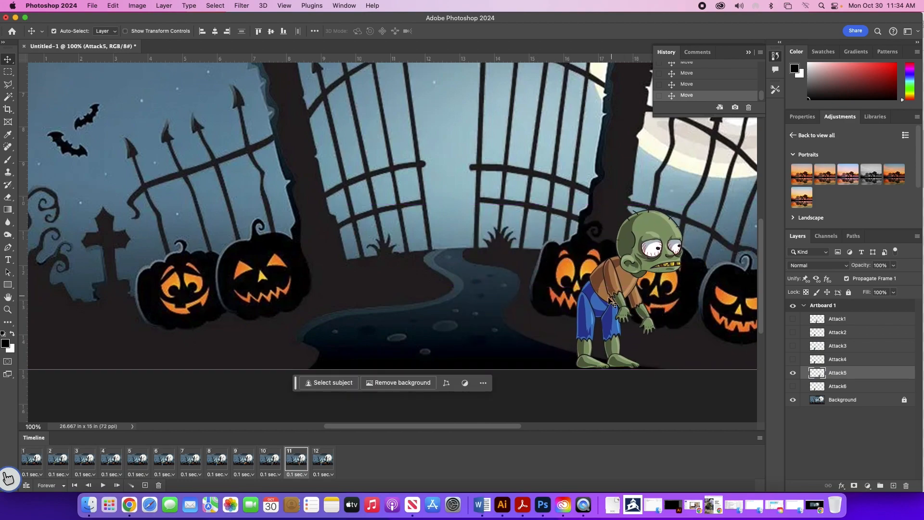
click(322, 459)
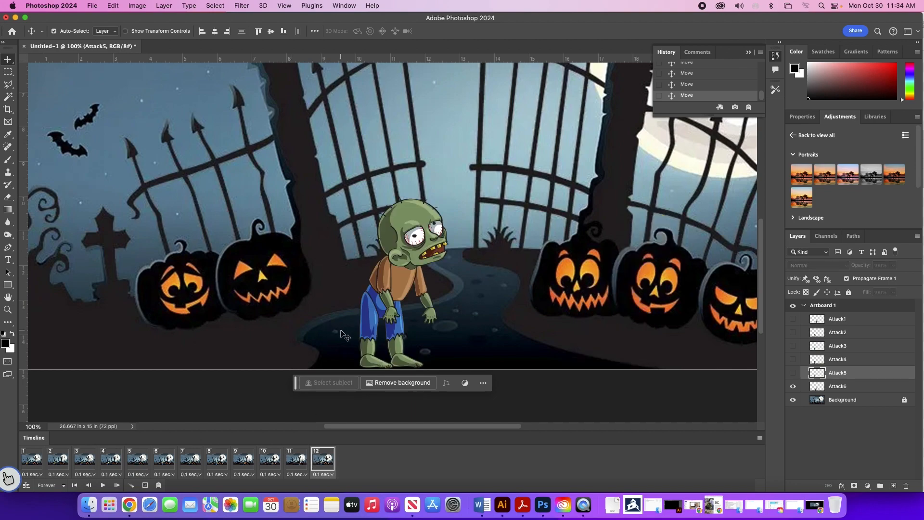
drag(390, 314, 691, 317)
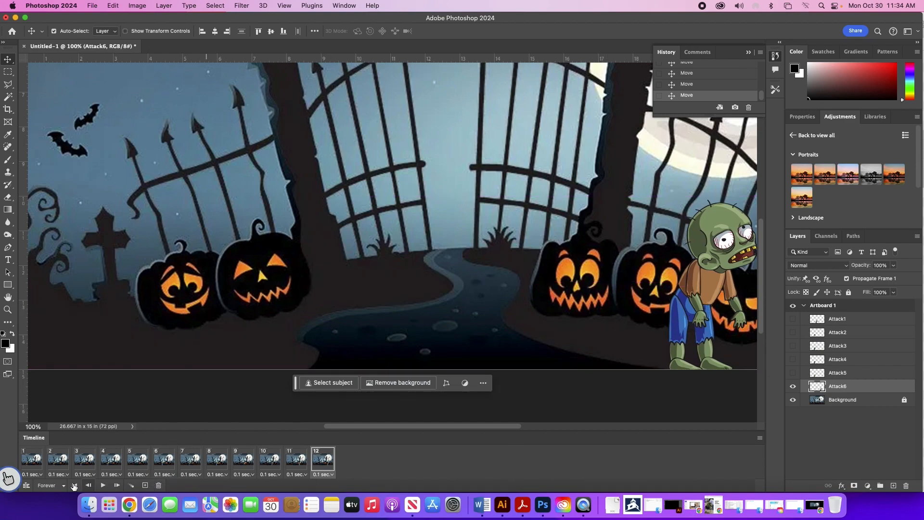
Play the twelve-frame animation from the first frame, stop it, and compare the zombie's position in frames 6 and 7.
click(74, 485)
click(102, 486)
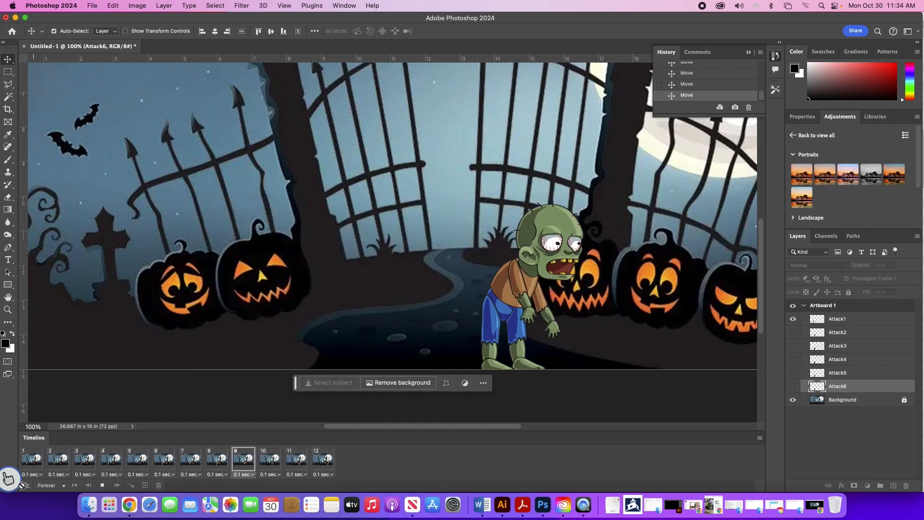
click(100, 487)
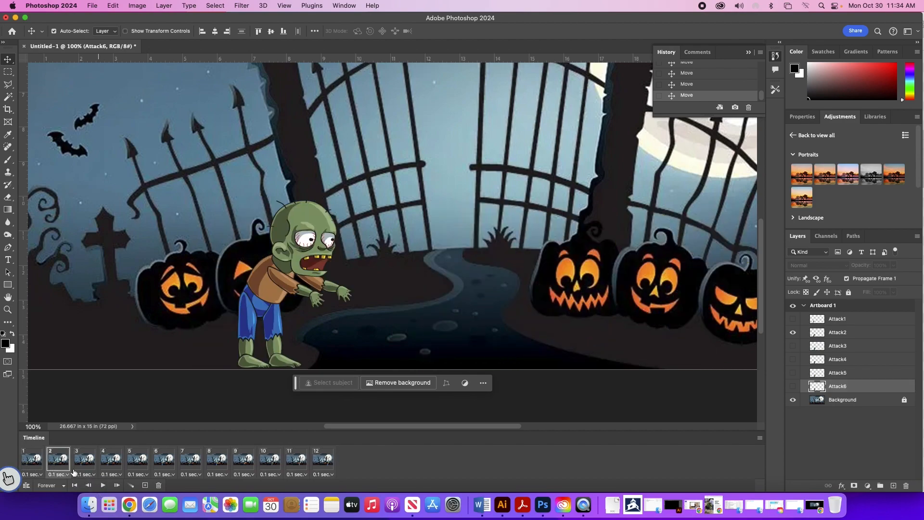
click(167, 462)
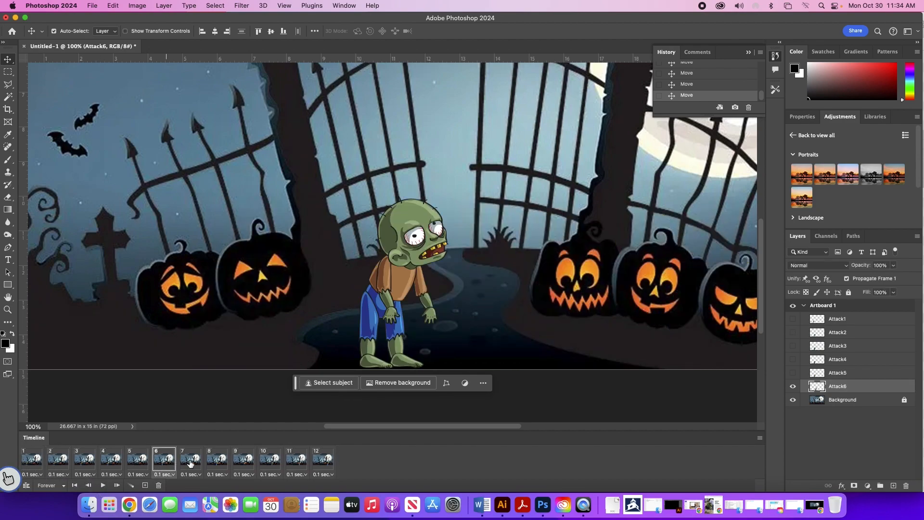
click(190, 462)
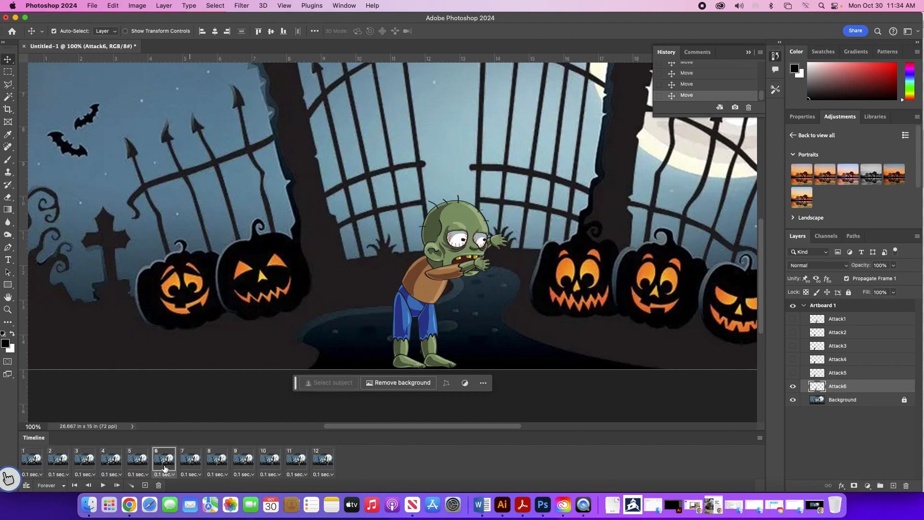
click(165, 461)
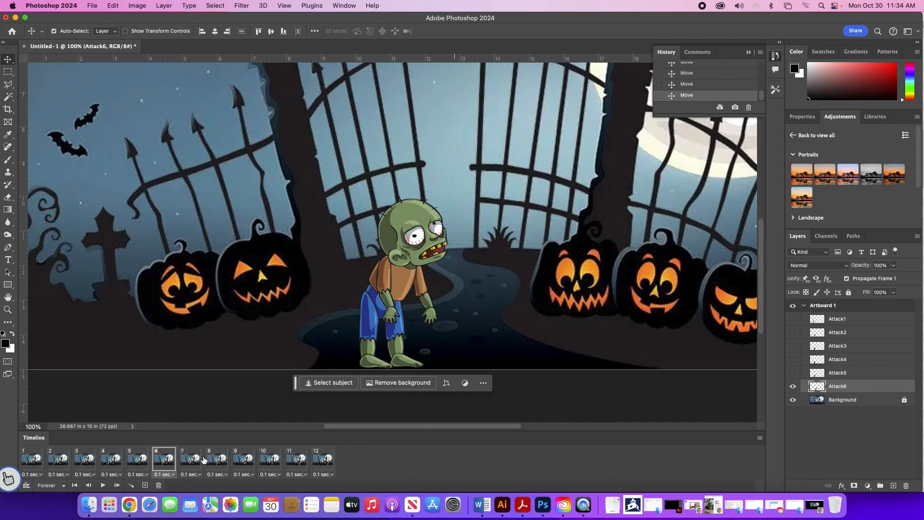
click(194, 461)
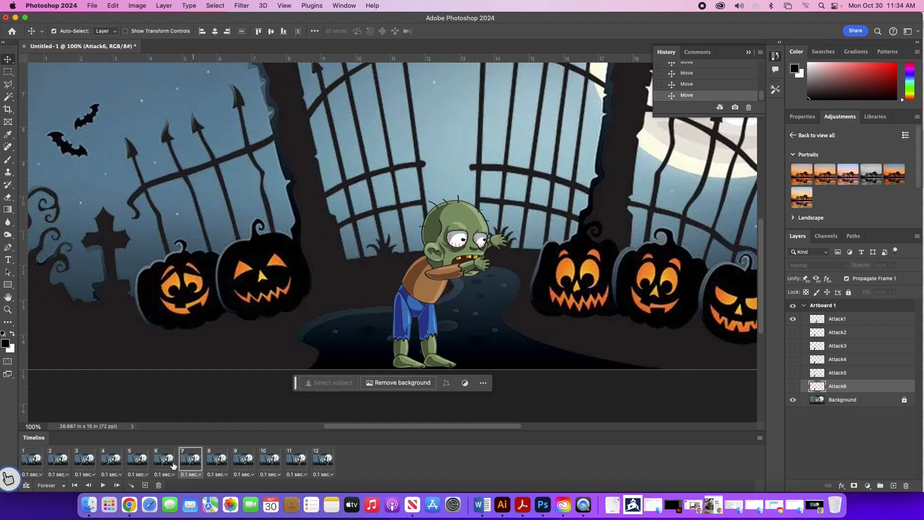
Compare the zombie's positions in frames 6 to 8 and set the delay of all twelve frames to 0.2 seconds.
click(171, 464)
click(183, 463)
click(209, 464)
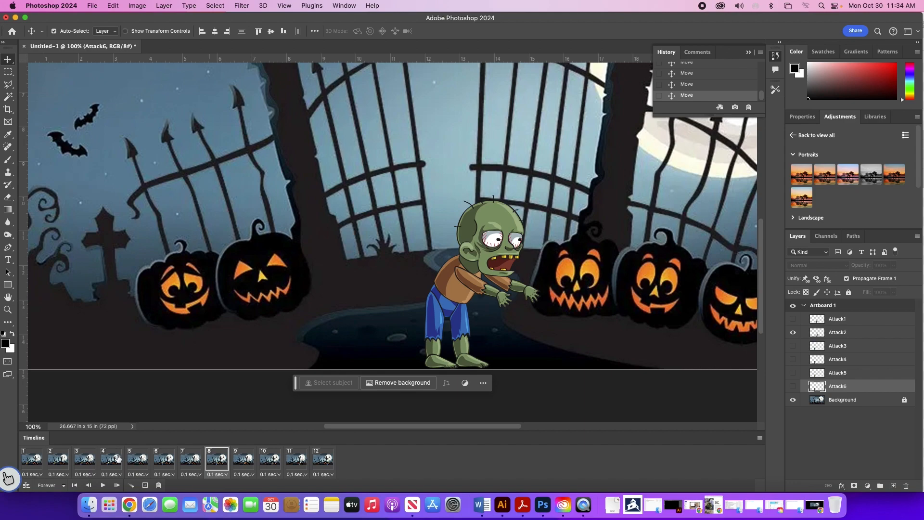
click(35, 461)
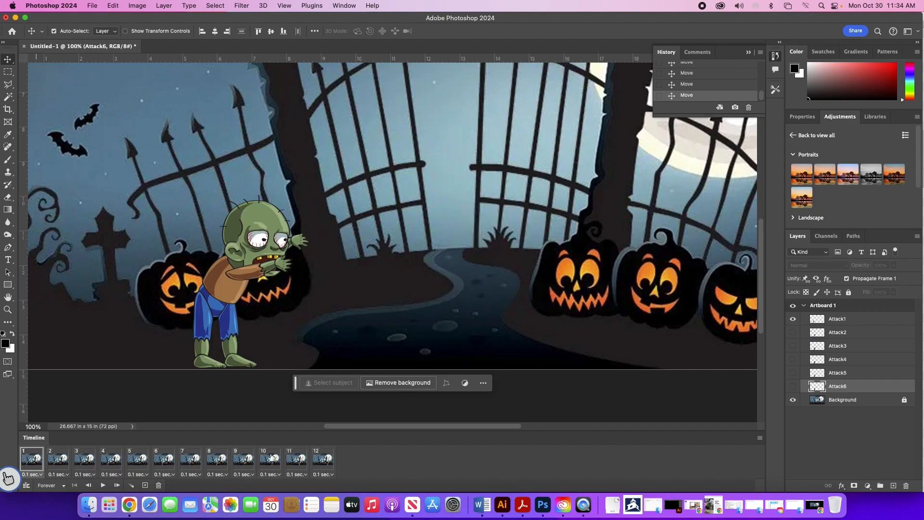
shift+click(324, 461)
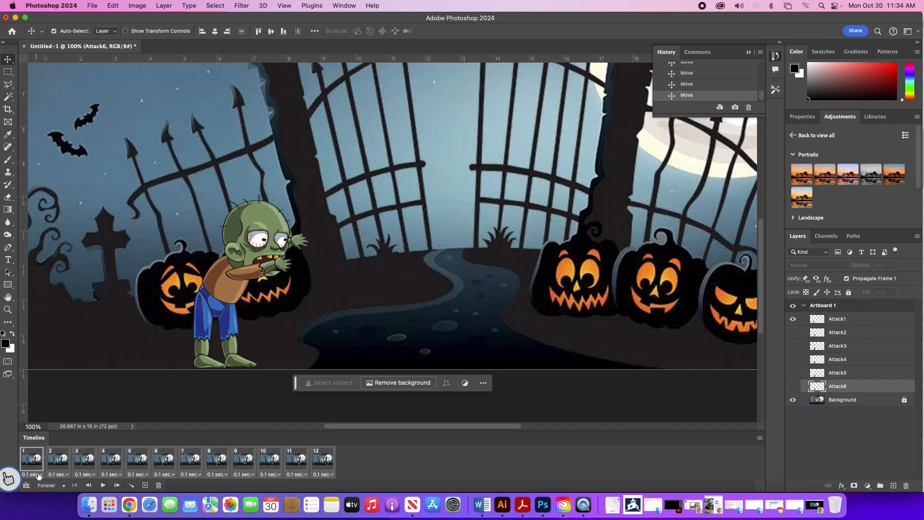
click(41, 475)
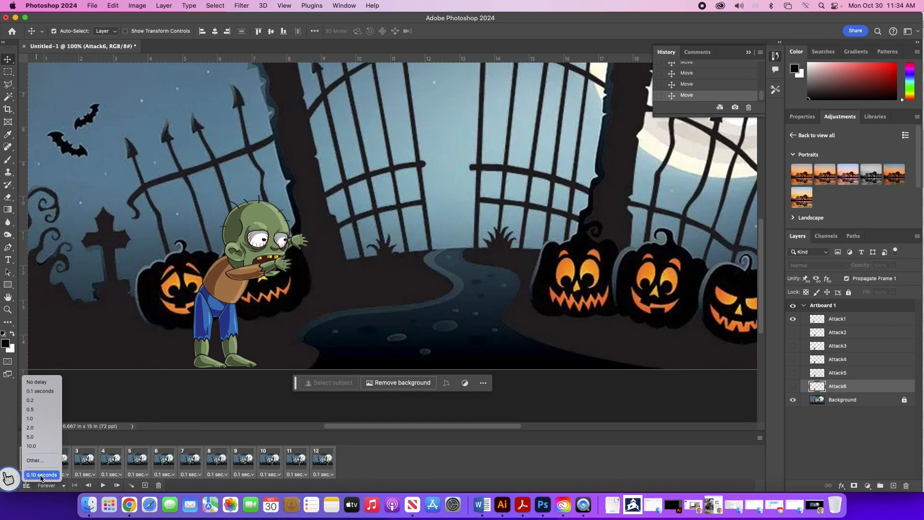
click(31, 401)
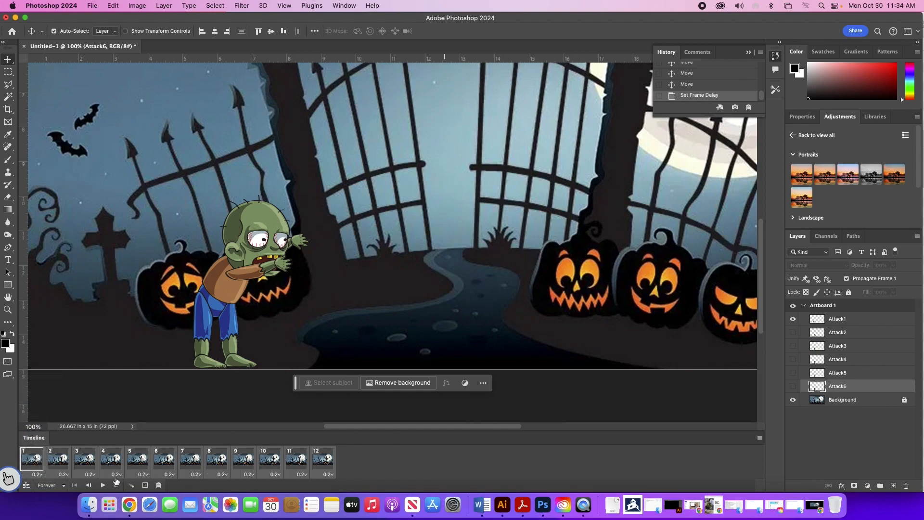
Play the slowed-down animation from the first frame, stop it and return to frame 1.
click(88, 485)
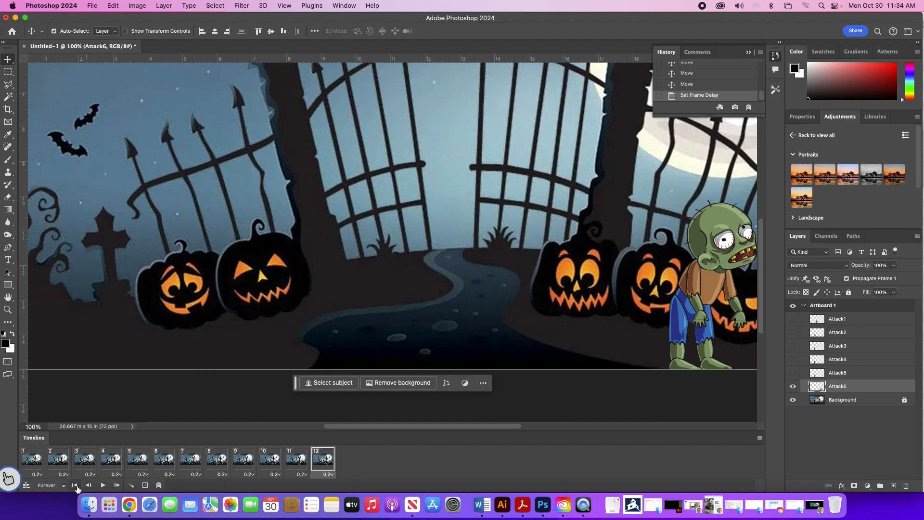
click(76, 485)
click(103, 485)
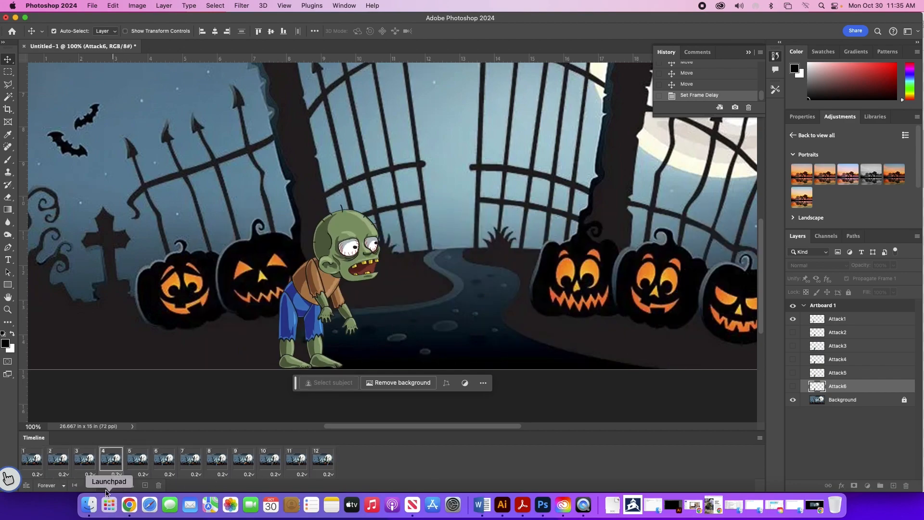
click(27, 458)
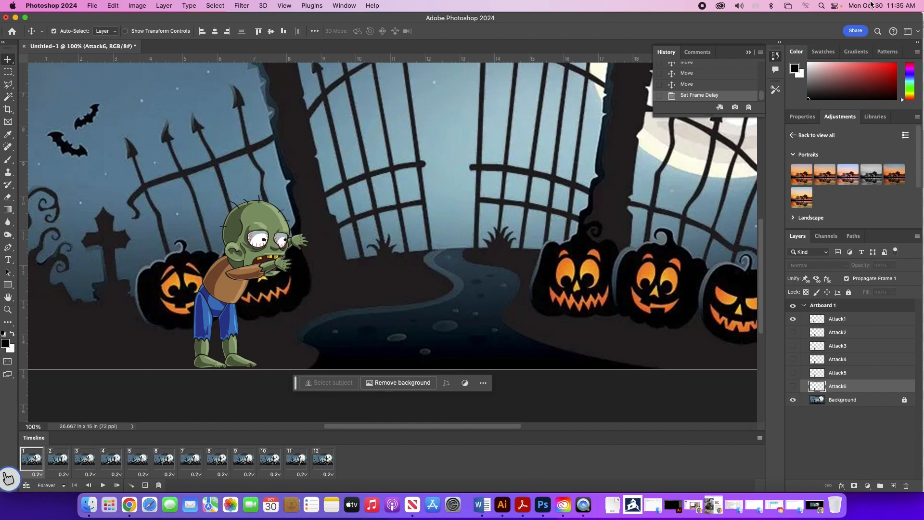
Bring up the Finder window with the zombie sprite files behind the document and minimize it.
drag(819, 16, 816, 16)
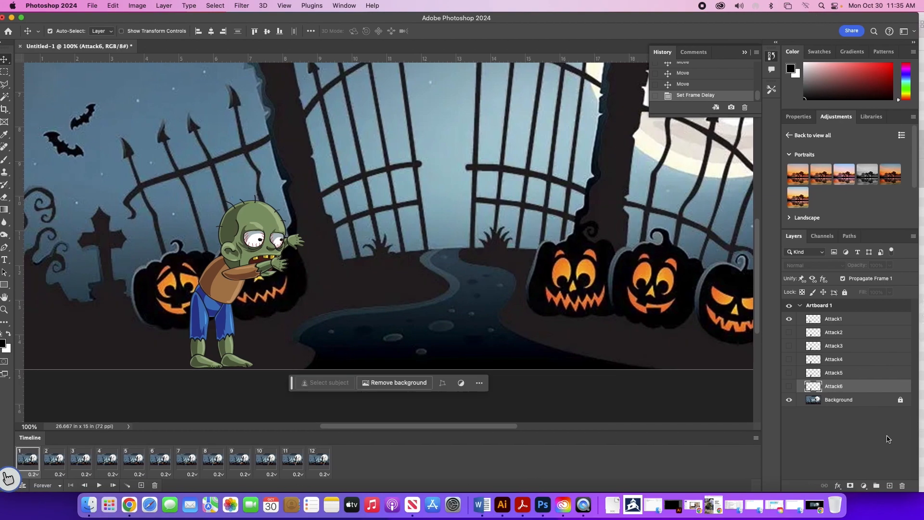
click(921, 459)
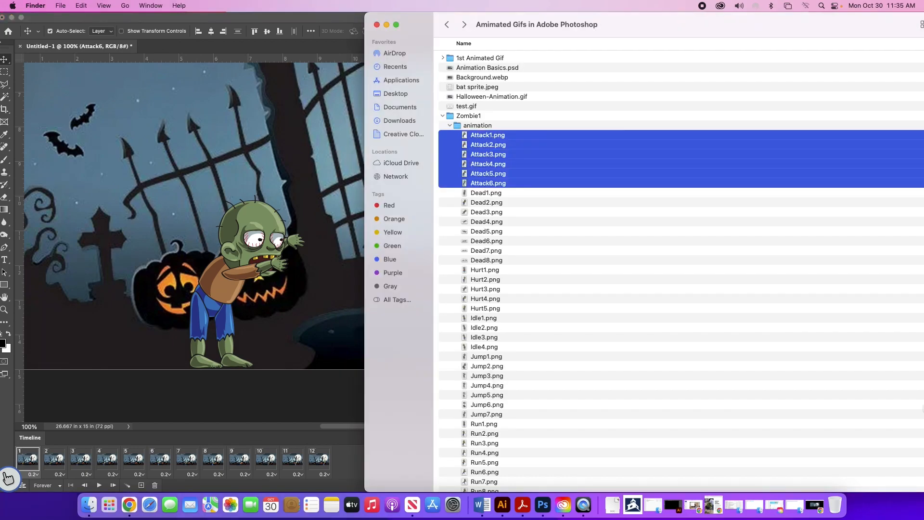
click(386, 25)
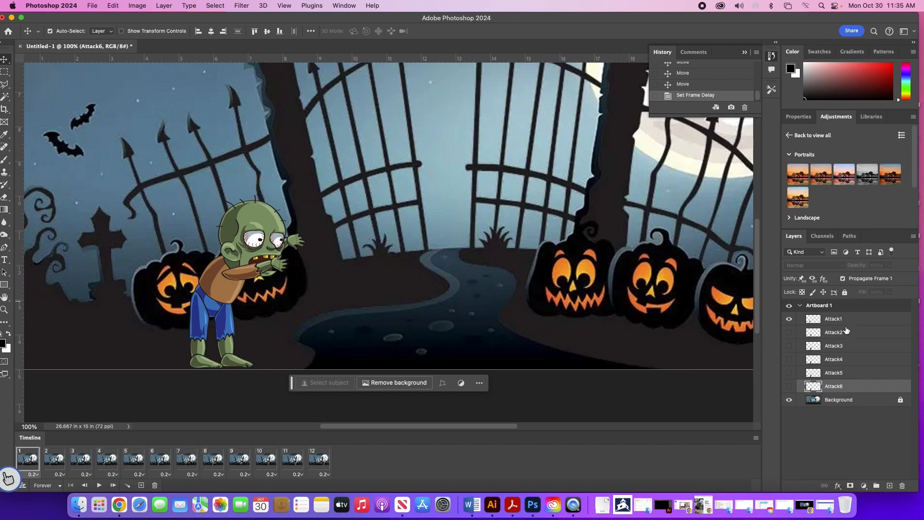
Check frames 2 to 5 one by one and make the Attack5 layer visible in frame 5.
click(54, 458)
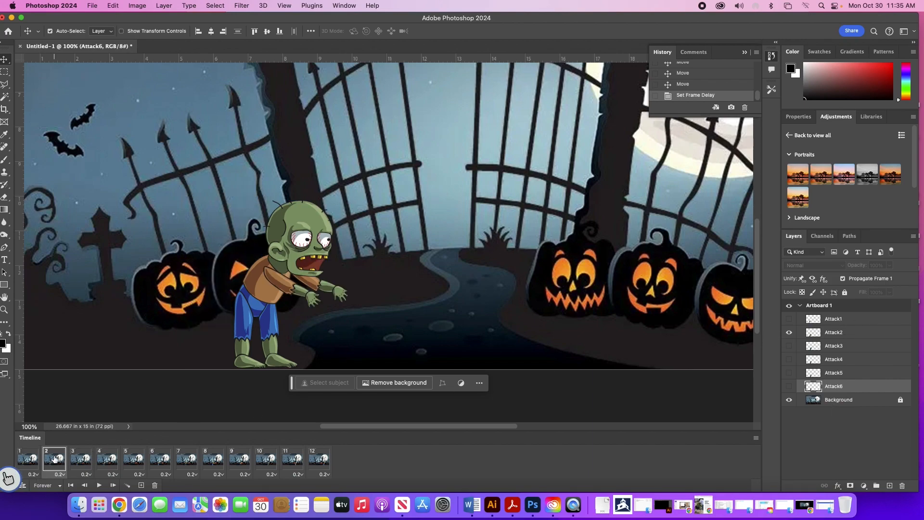
click(84, 458)
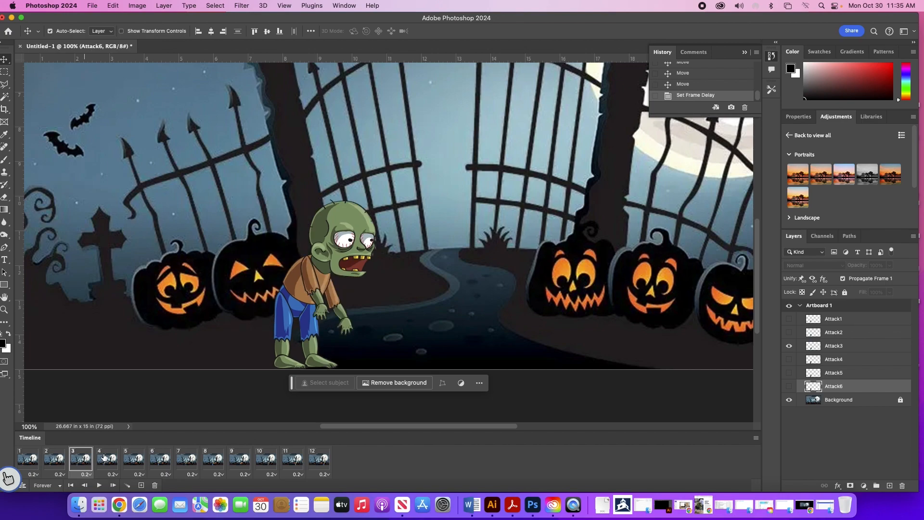
click(114, 459)
click(132, 460)
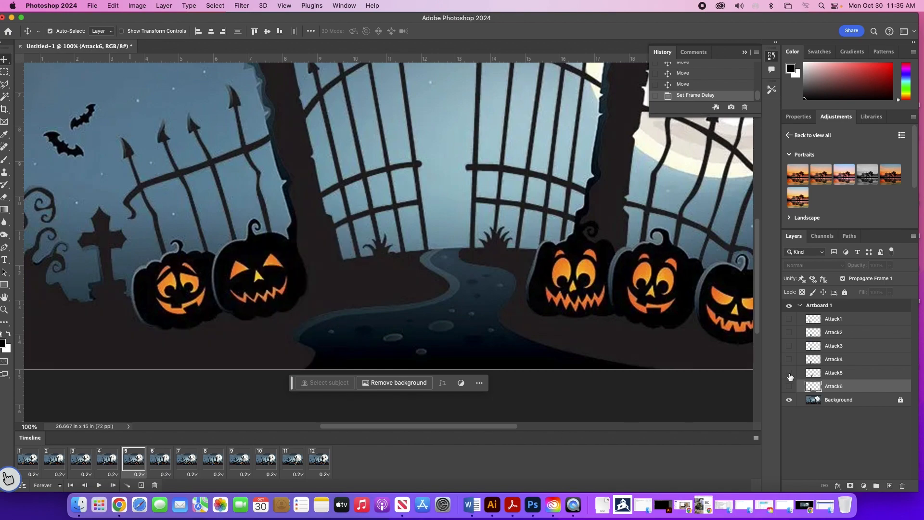
click(789, 386)
Go through frames 6 to 12 one by one to check the zombie's pose and position in each.
click(162, 457)
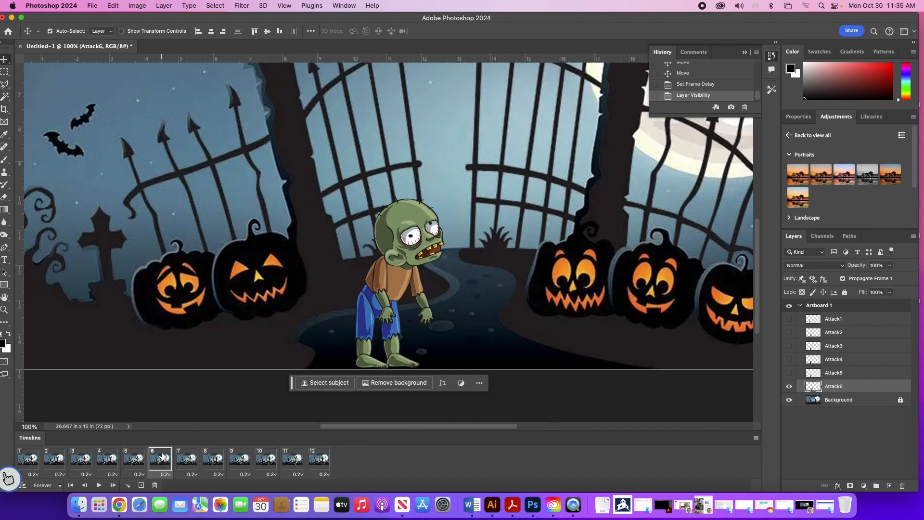
click(192, 463)
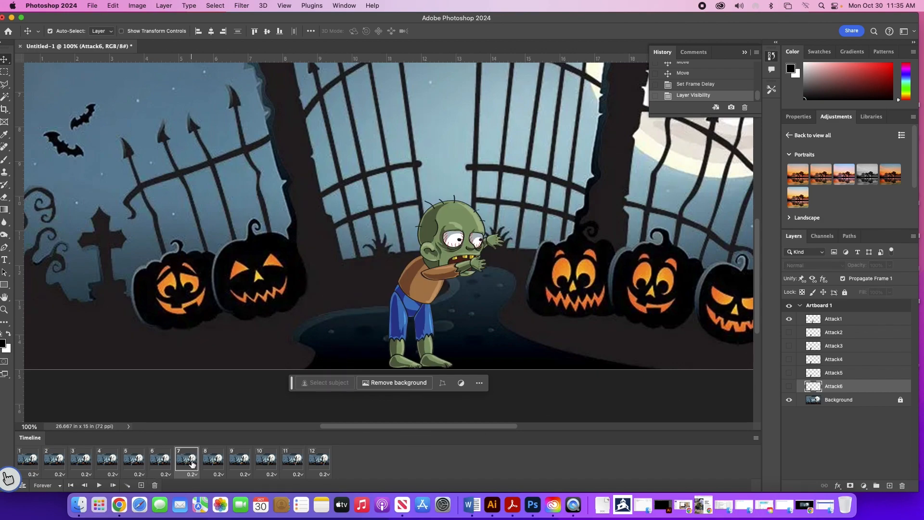
click(208, 462)
click(242, 462)
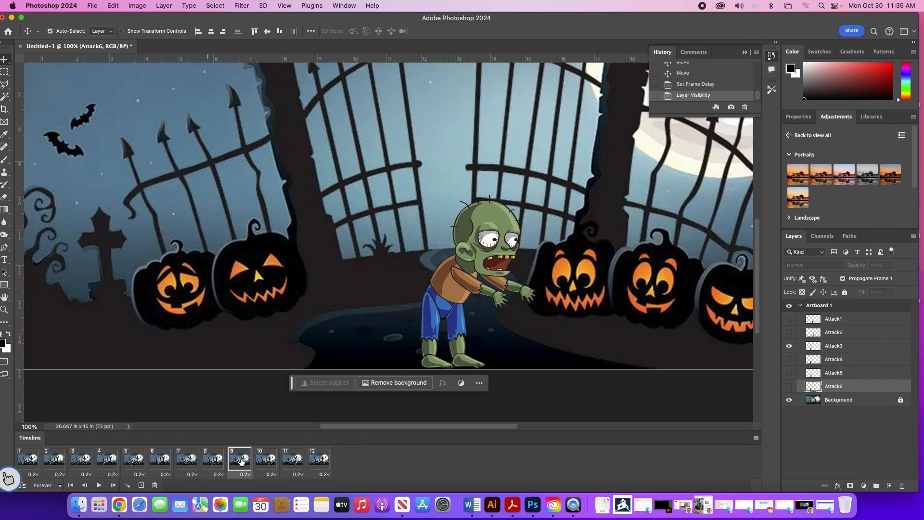
click(260, 464)
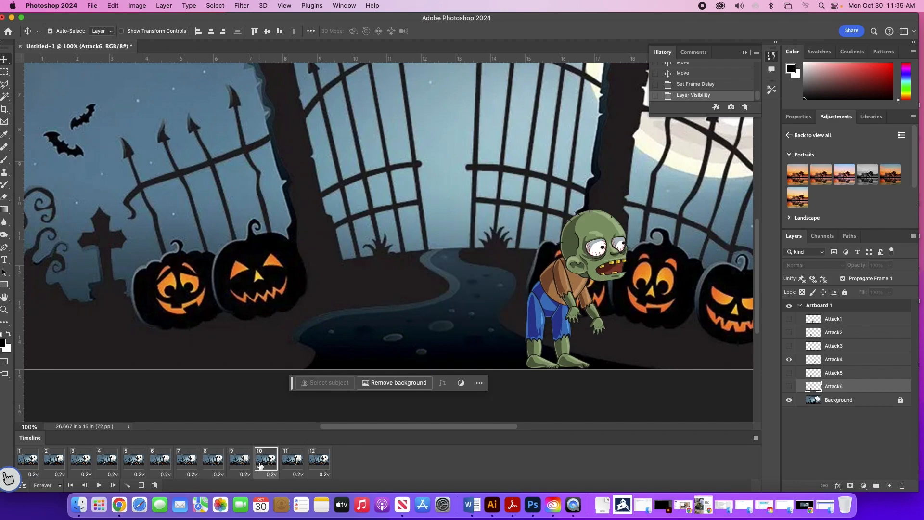
click(295, 460)
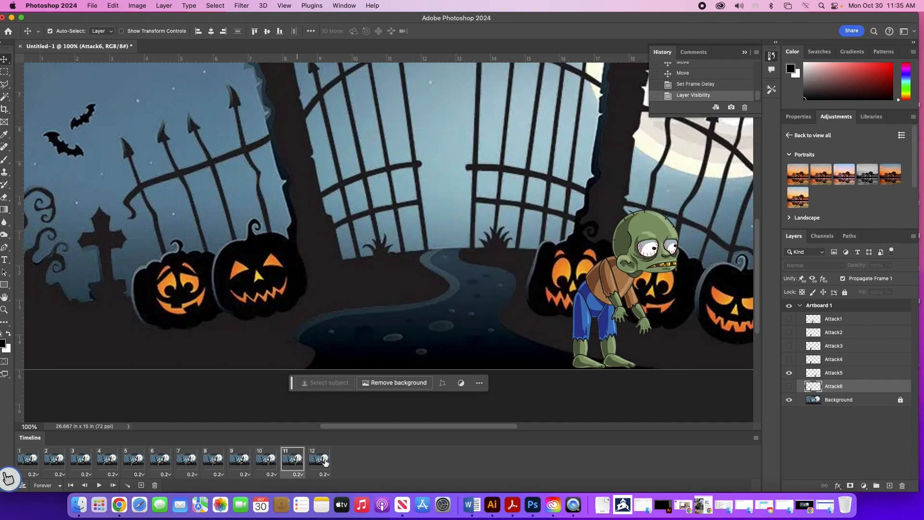
click(325, 462)
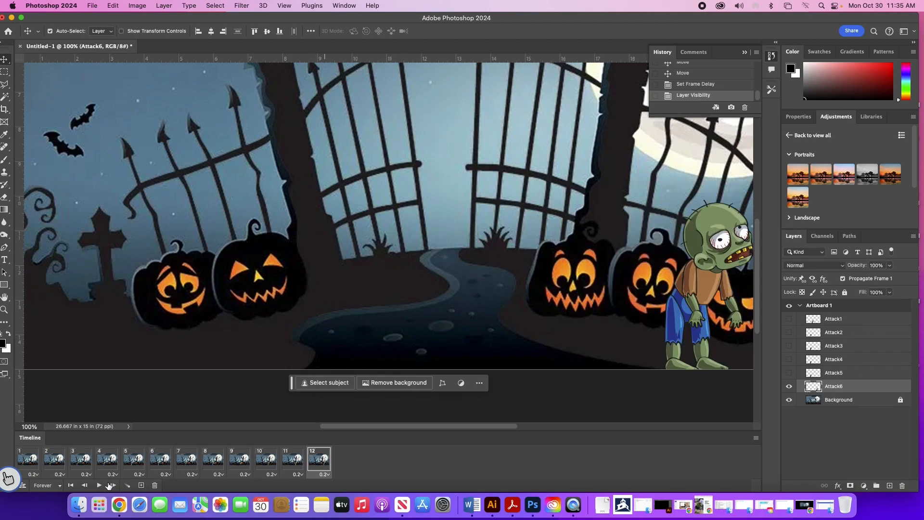
Play the animation with the view fitted to the artboard and stop it.
click(99, 486)
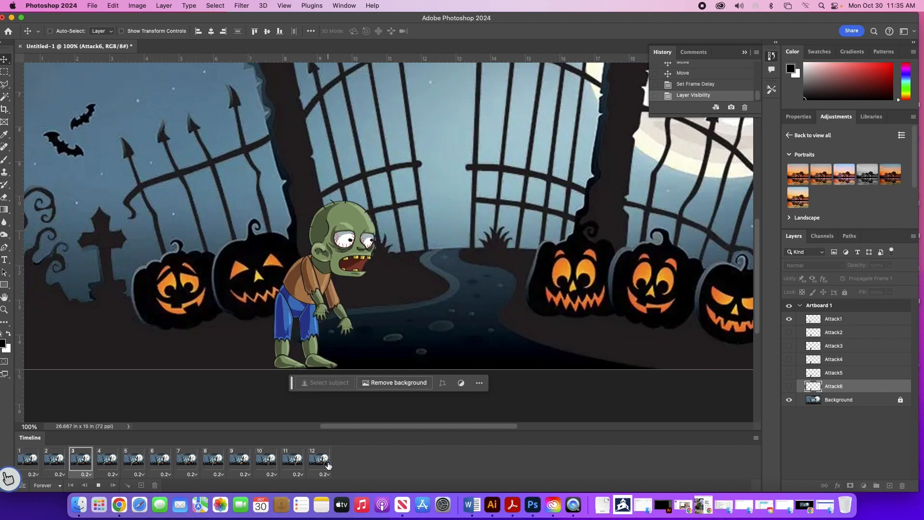
key(super+0)
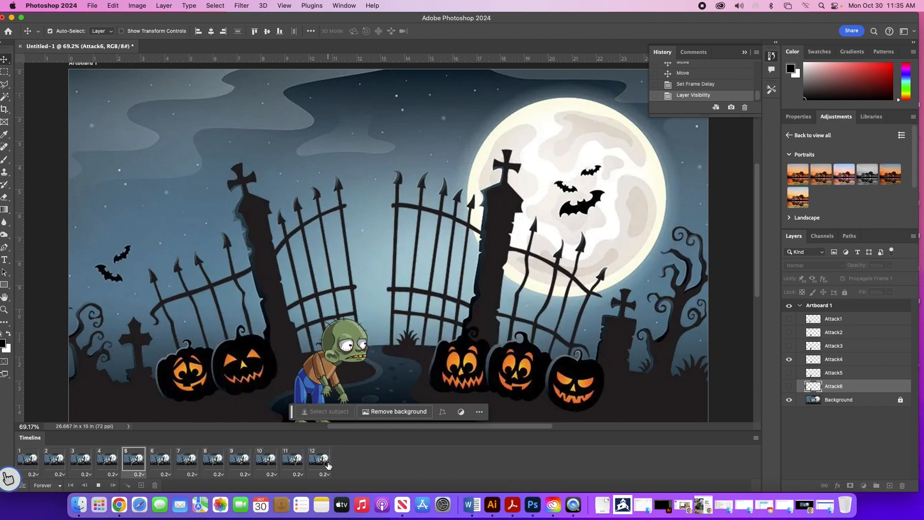
click(98, 485)
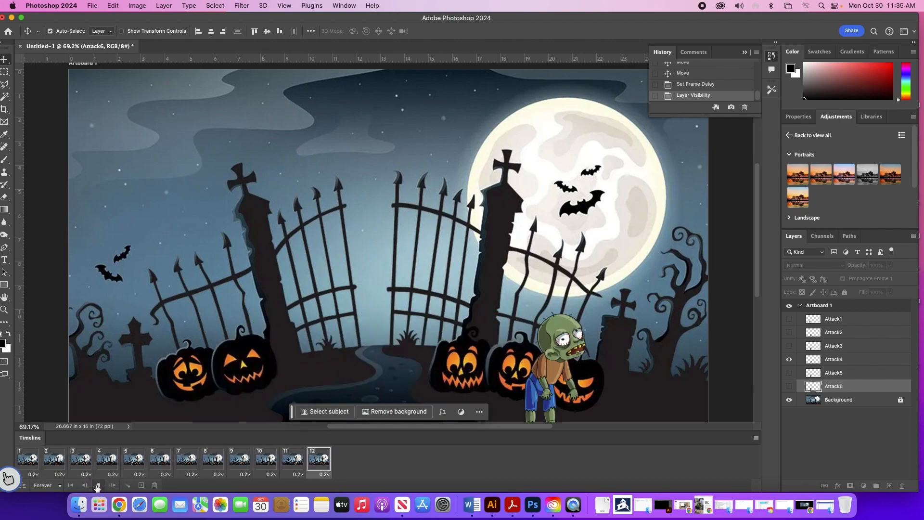
click(98, 487)
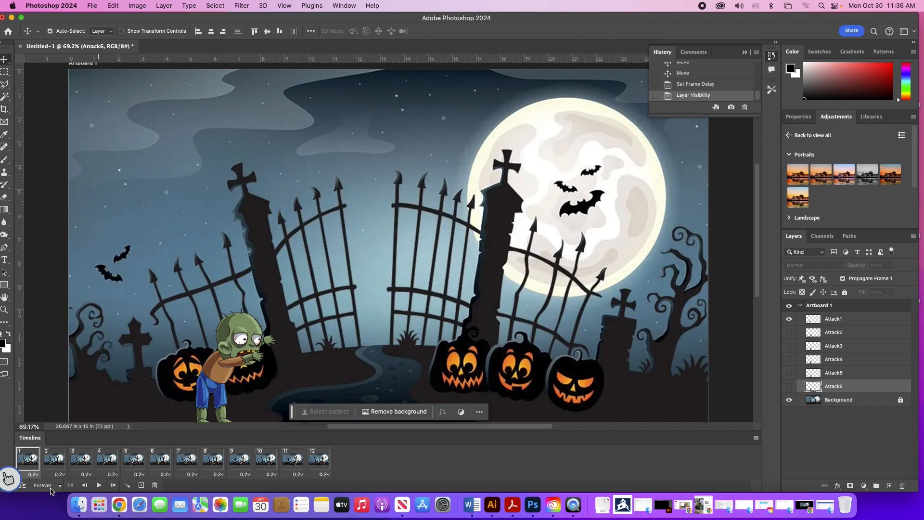
Open the Save for Web (Legacy) export and preview the looping GIF animation there.
click(92, 5)
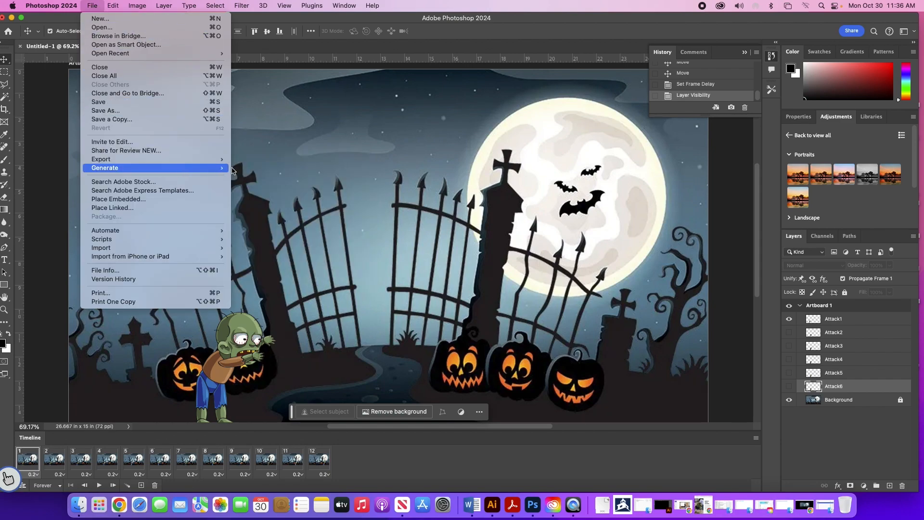
mouse_move(217, 164)
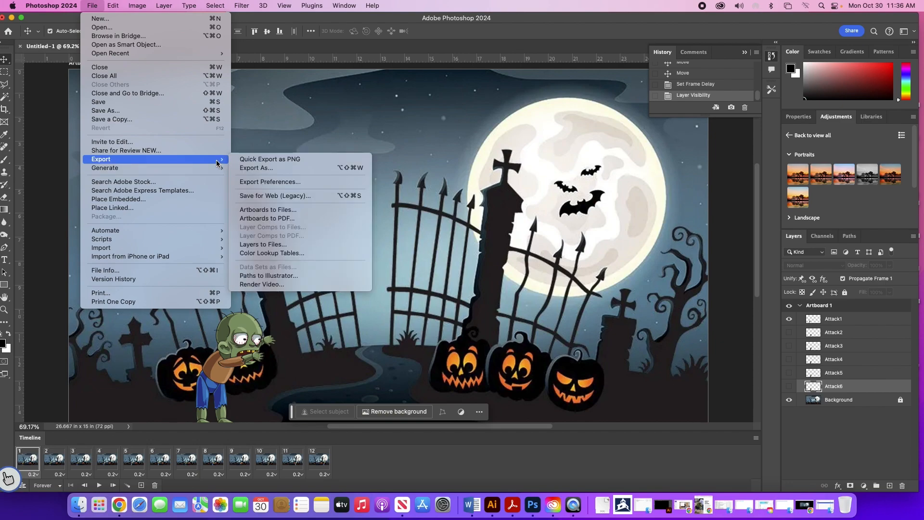
click(289, 200)
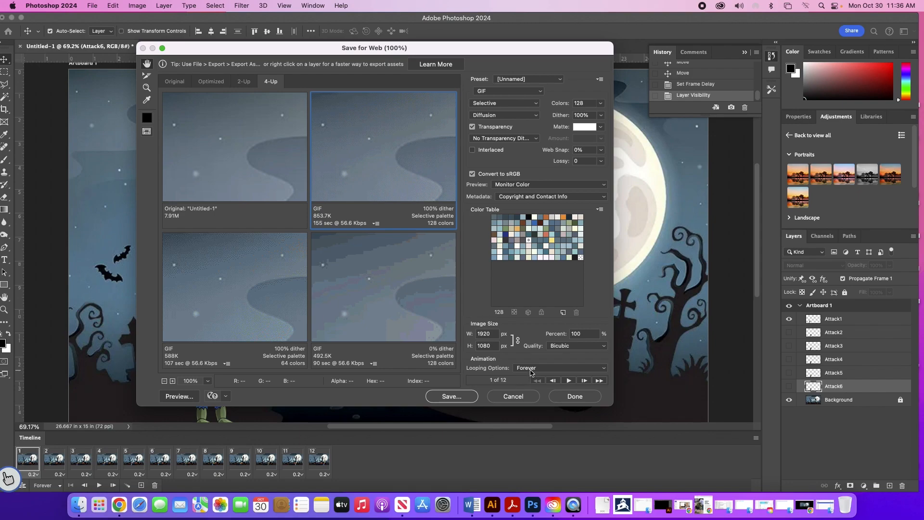
click(570, 381)
click(568, 381)
Save the optimized GIF as MyZombie.gif in the Animated Gifs project folder.
click(450, 400)
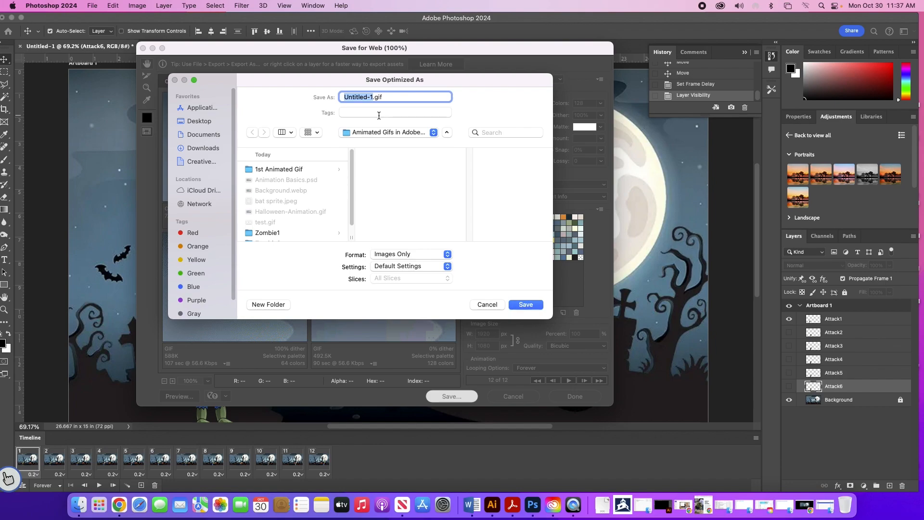
text(MyZombie)
click(532, 304)
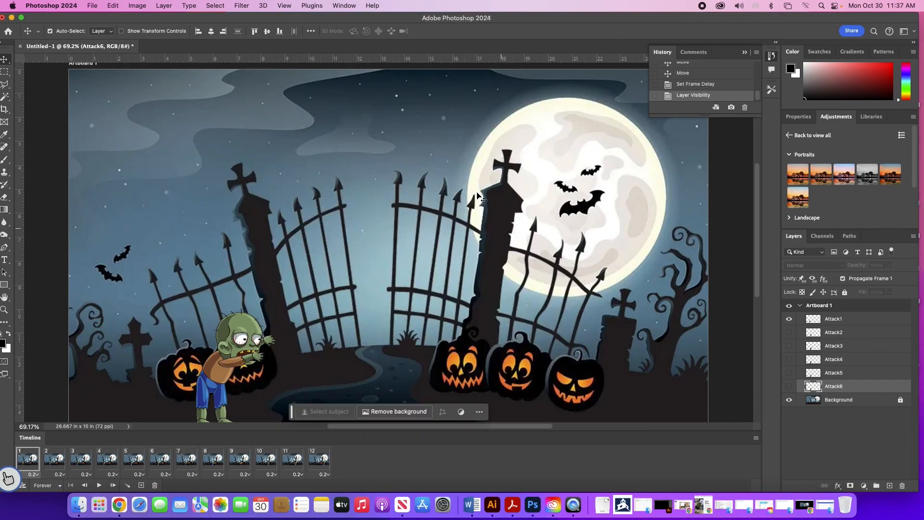
Move the Photoshop window to expose the desktop, switch to Finder and open a new window showing the Desktop folder.
mouse_move(112, 19)
mouse_down()
mouse_move(103, 37)
mouse_move(115, 32)
mouse_up()
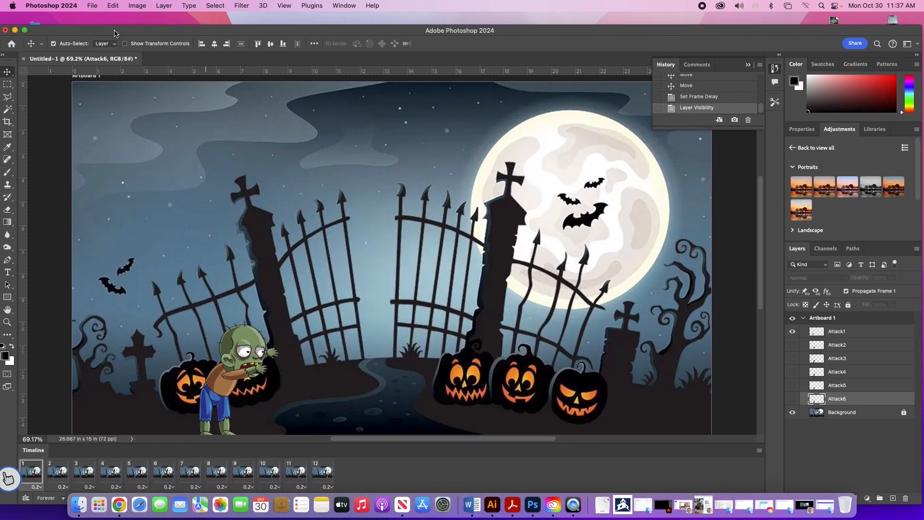
click(114, 20)
click(57, 4)
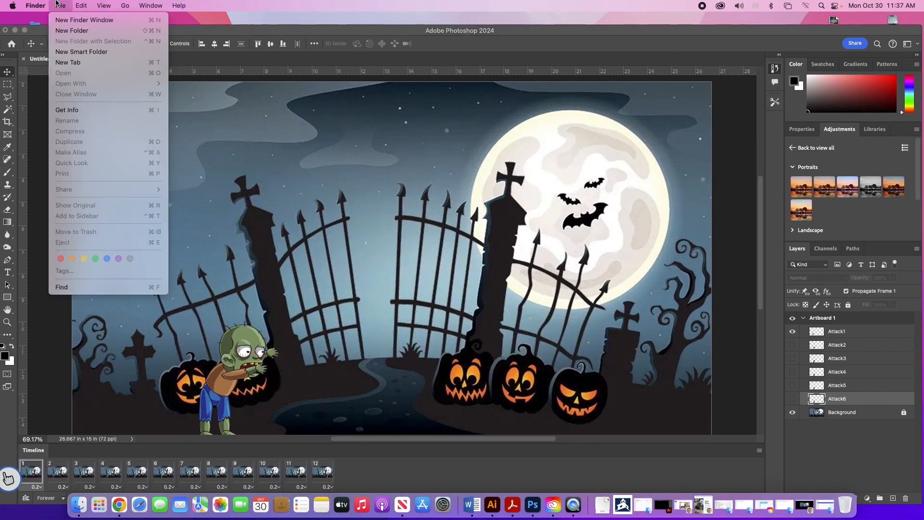
click(84, 20)
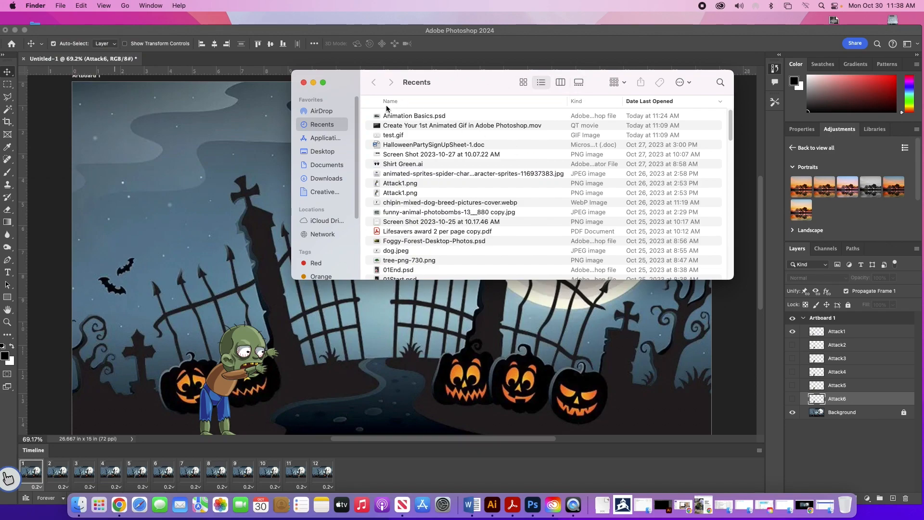
click(326, 153)
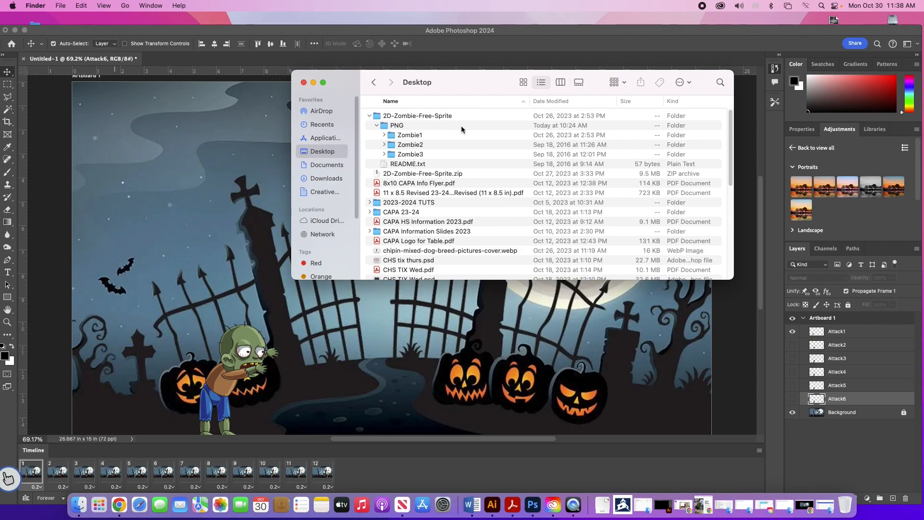
Browse through the CAPA 23-24 and Lesson Plans folders to the Animated Gifs in Adobe Photoshop folder.
click(369, 116)
double_click(406, 165)
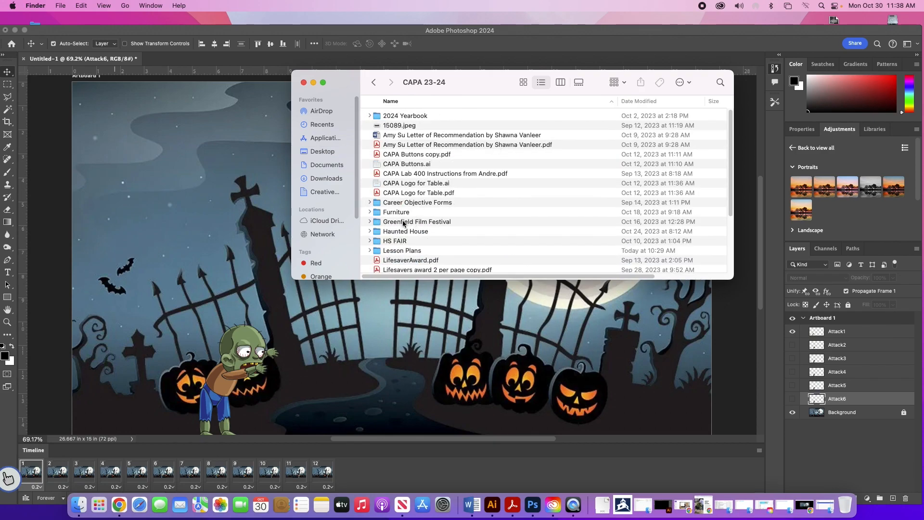
scroll(717, 174, down, 5)
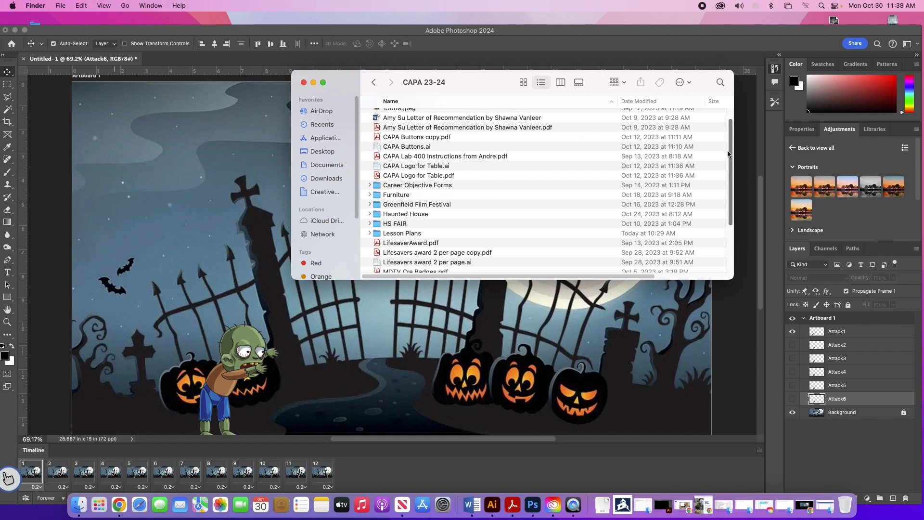
double_click(376, 189)
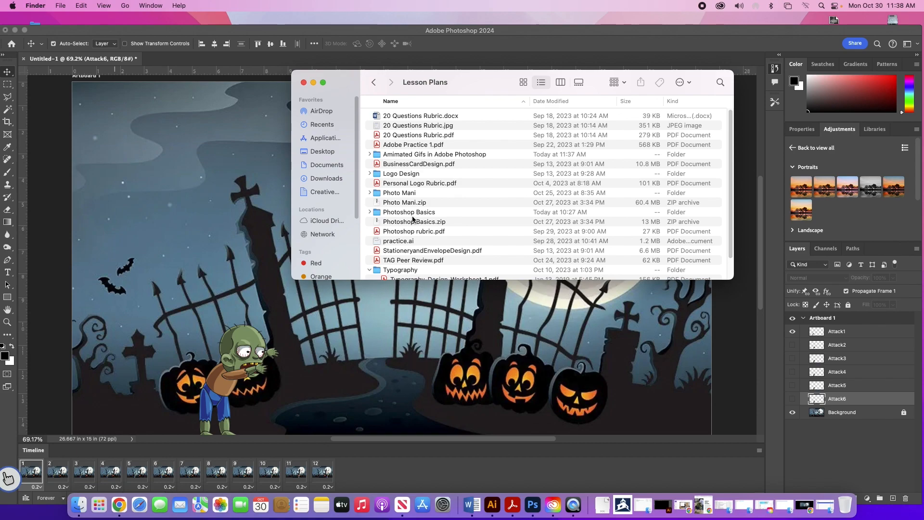
double_click(389, 154)
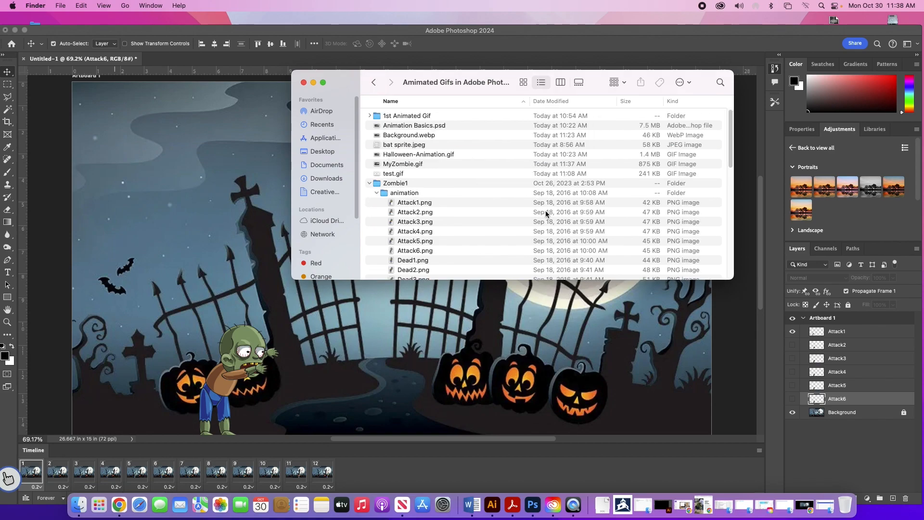
Collapse the Zombie1 folder and open MyZombie.gif in Google Chrome.
click(369, 183)
click(419, 167)
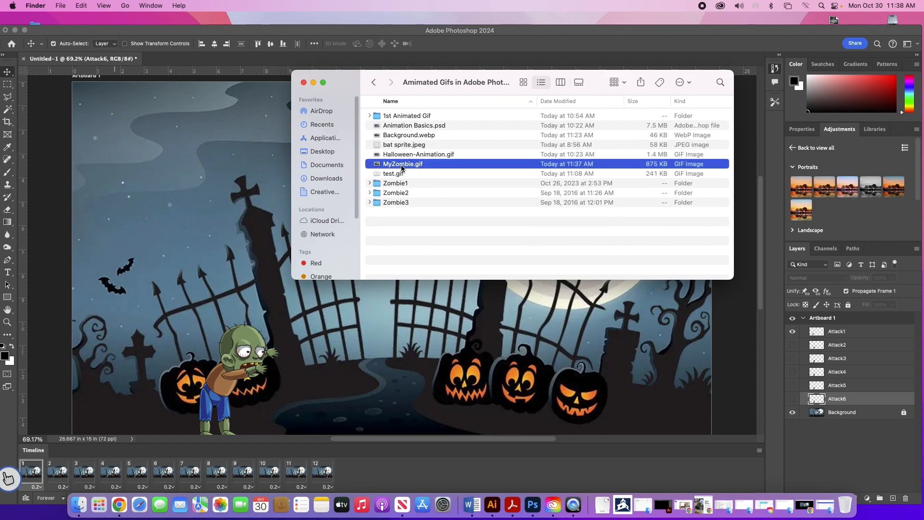
right_click(402, 166)
mouse_move(449, 182)
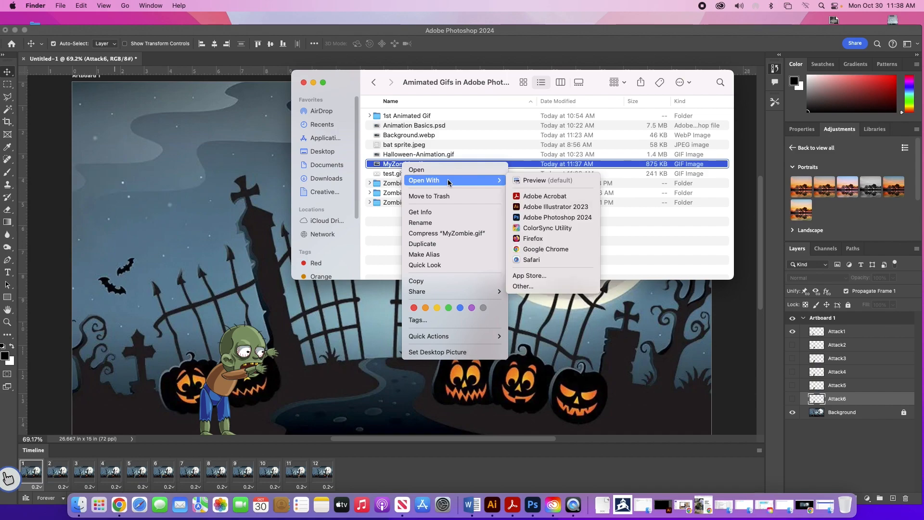
click(543, 249)
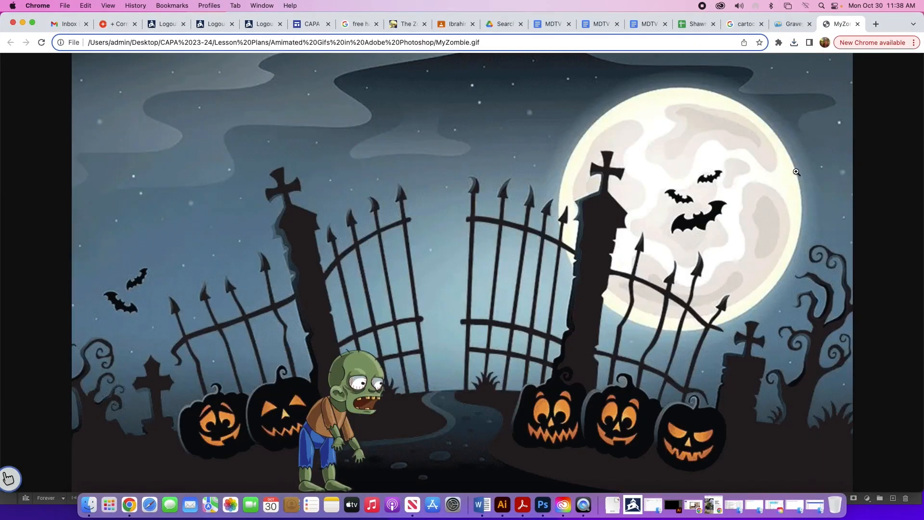